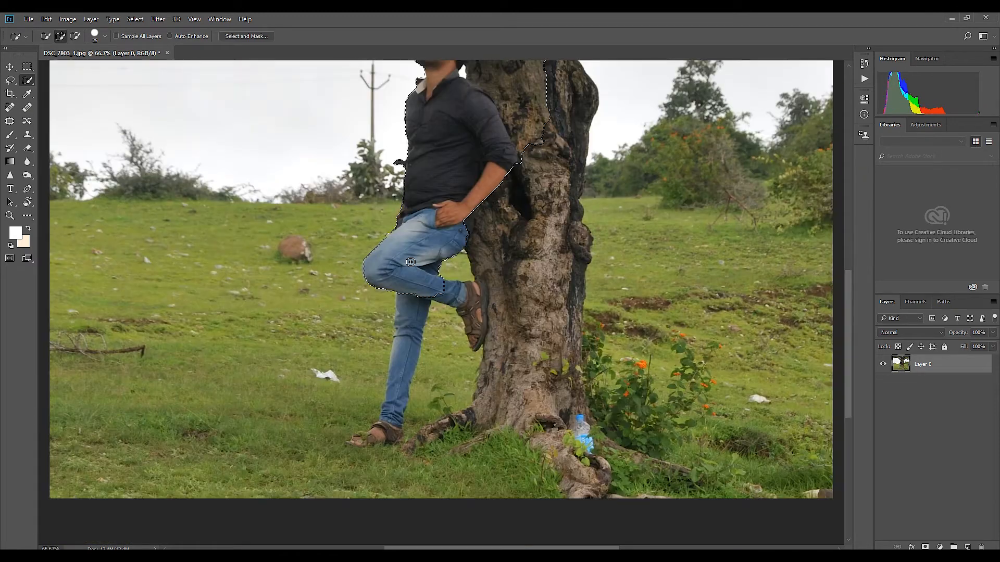
Step: Finish the Quick Selection around the man and tree, including the ground beneath them, and mask out the background
mouse_move(396, 432)
left_mouse_down()
mouse_move(354, 441)
mouse_move(373, 430)
left_mouse_up()
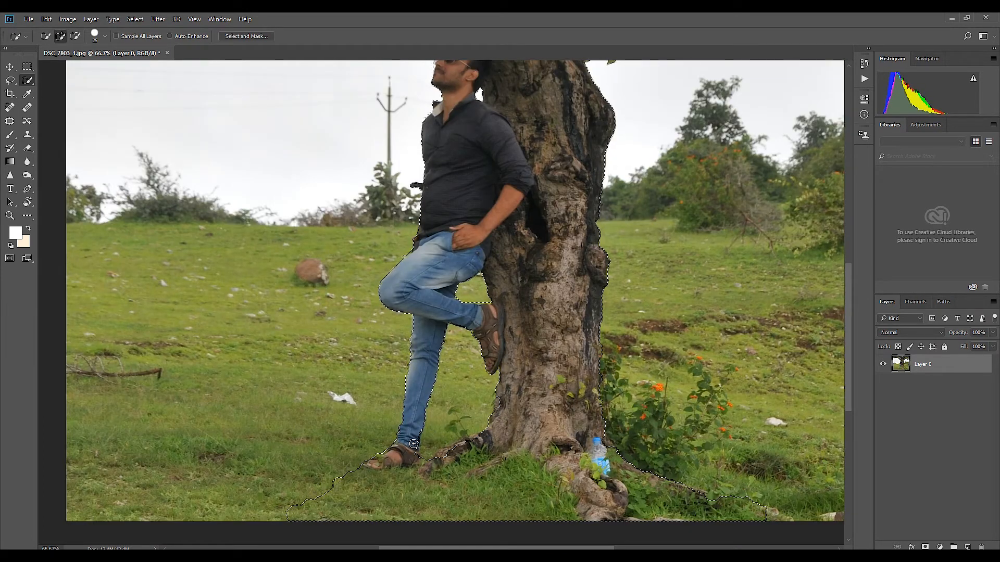
key("ctrl+shift+i")
left_click(925, 547, "alt")
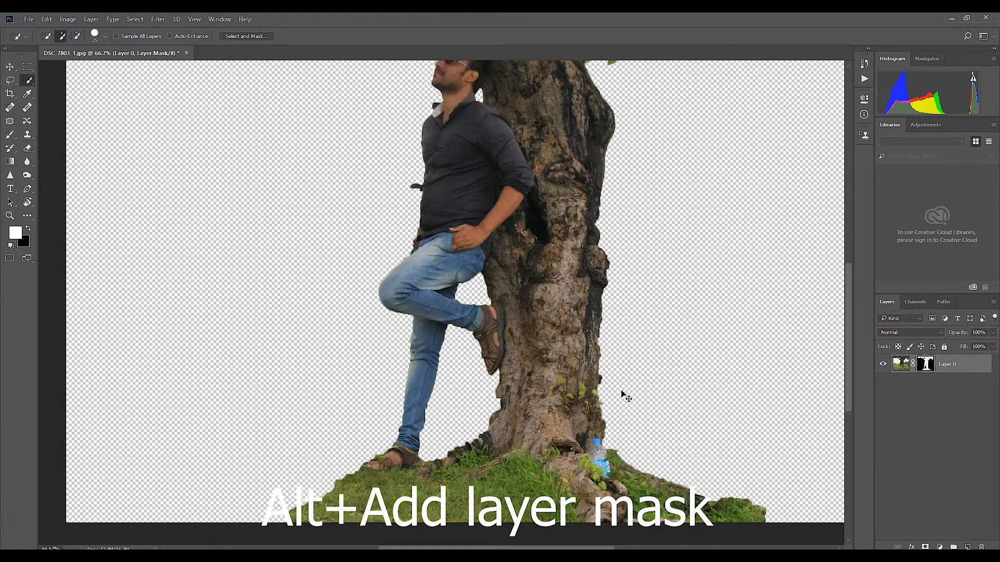
Step: Refine the layer mask's edges around the tree and man in Select and Mask, using a small Refine Edge brush
key("ctrl+minus")
left_click_drag(527, 207, 554, 382)
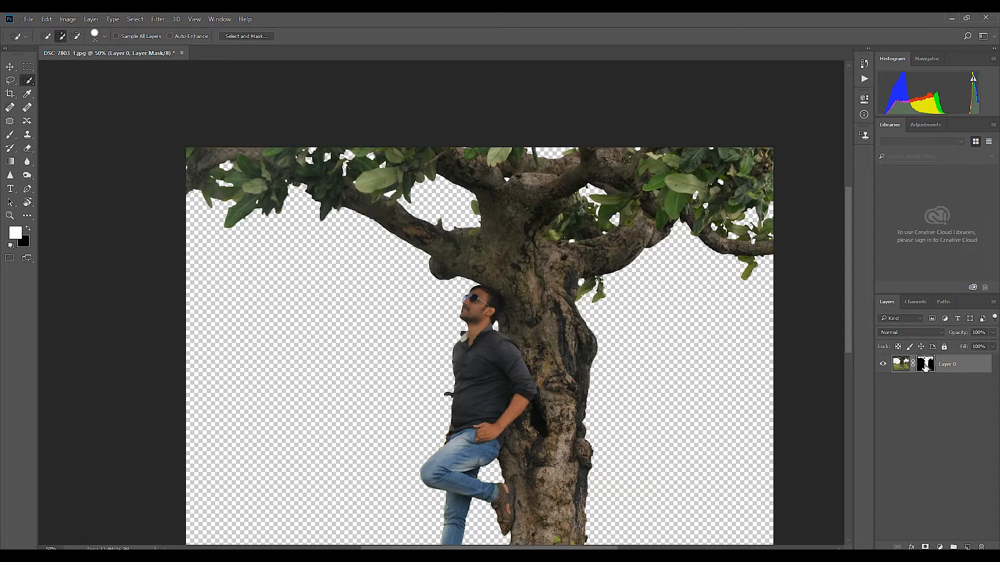
left_click(239, 36)
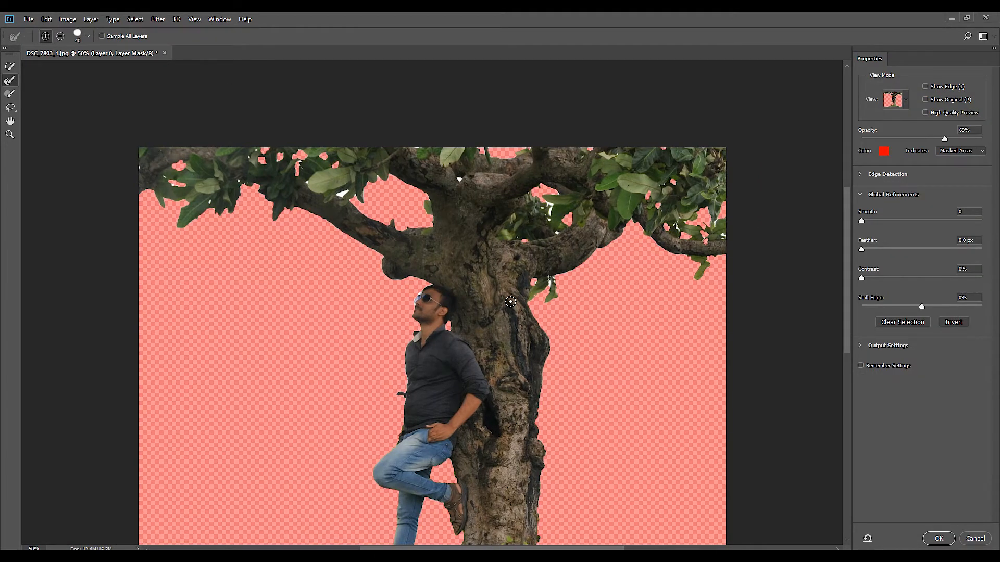
key("ctrl+plus")
key("ctrl+plus")
key("ctrl+plus")
left_click_drag(375, 254, 497, 446)
left_click_drag(407, 323, 405, 312)
key("ctrl+z")
key("bracketleft")
key("bracketleft")
key("bracketleft")
key("bracketleft")
left_click_drag(439, 305, 402, 326)
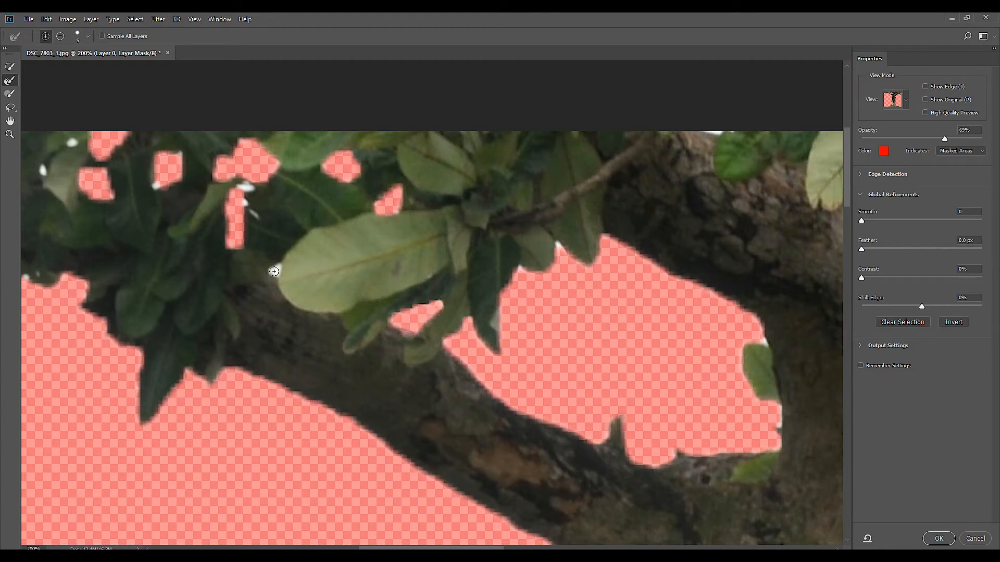
left_click(275, 272)
left_click(245, 189)
left_click_drag(154, 184, 494, 231)
left_click(224, 397)
left_click(342, 312)
left_click(382, 218)
left_click(412, 190)
key("ctrl+minus")
left_click(739, 279)
left_click_drag(732, 302, 579, 335)
left_click_drag(765, 362, 453, 295)
left_click_drag(452, 454, 454, 442)
mouse_move(729, 333)
left_mouse_down()
mouse_move(455, 375)
mouse_move(437, 390)
left_mouse_up()
left_click_drag(510, 381, 514, 371)
left_click_drag(37, 315, 123, 335)
key("ctrl+minus")
key("ctrl+minus")
left_click_drag(300, 541, 551, 413)
key("ctrl+plus")
key("ctrl+plus")
key("ctrl+plus")
key("ctrl+plus")
left_click_drag(661, 150, 533, 341)
key("bracketleft")
key("bracketleft")
key("bracketleft")
key("bracketleft")
key("bracketleft")
key("bracketleft")
left_click_drag(500, 428, 537, 503)
key("ctrl+minus")
key("ctrl+minus")
key("ctrl+minus")
mouse_move(570, 535)
left_mouse_down()
mouse_move(492, 239)
mouse_move(473, 433)
left_mouse_up()
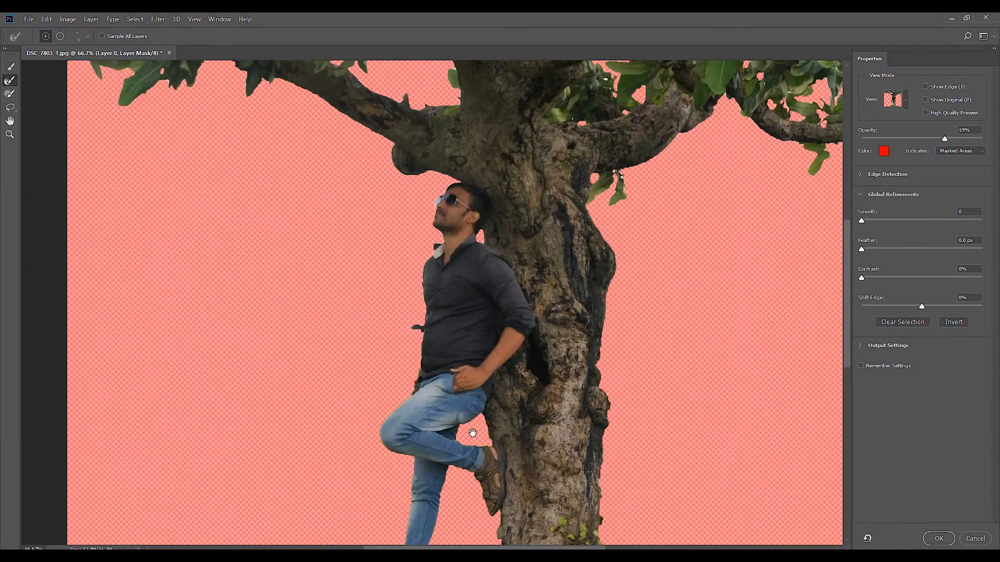
key("bracketright")
key("bracketright")
key("bracketright")
key("bracketright")
key("bracketright")
key("bracketright")
key("bracketright")
key("bracketright")
key("bracketright")
key("bracketright")
key("bracketright")
key("bracketright")
key("bracketright")
key("bracketright")
key("bracketright")
key("bracketright")
left_click_drag(420, 286, 413, 366)
key("ctrl+alt+z")
Step: Set the mask's Smooth to 4 and Feather to 0.9 px, and apply the refinement
key("Tab")
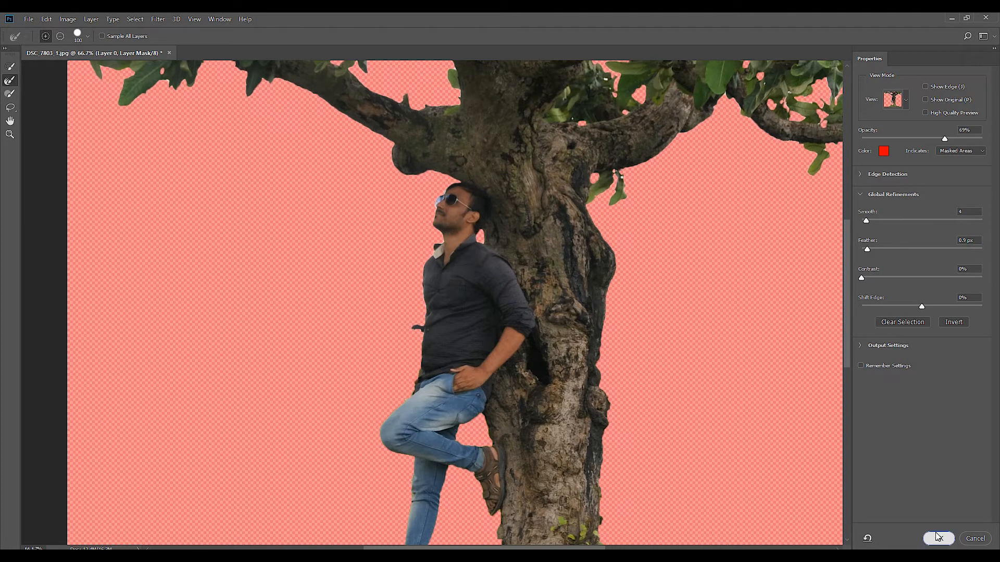
left_click(938, 538)
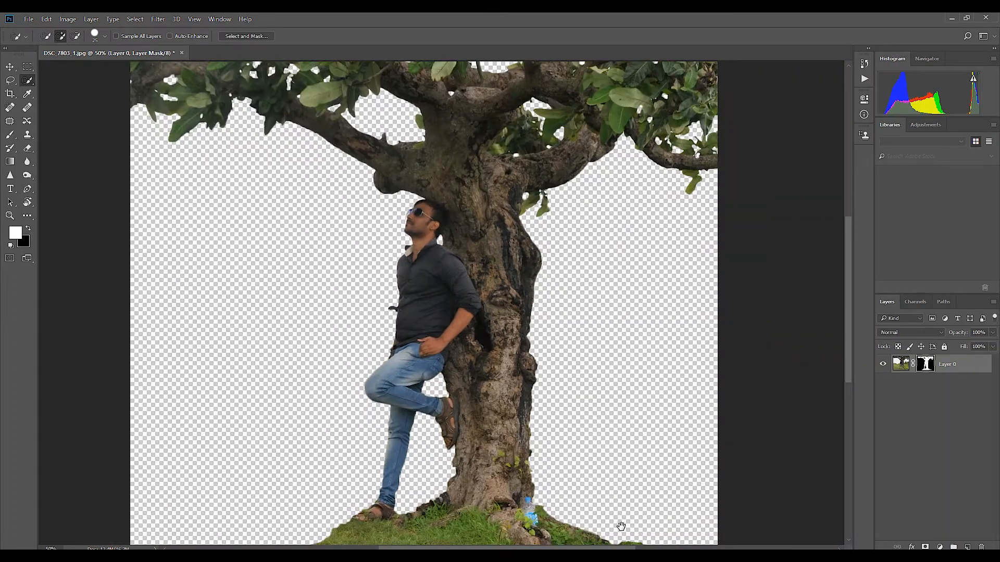
Step: Remove the blue water bottle at the tree's base by cloning bark and leaves over it with the Clone Stamp tool
left_click_drag(621, 527, 565, 398)
left_click(901, 364)
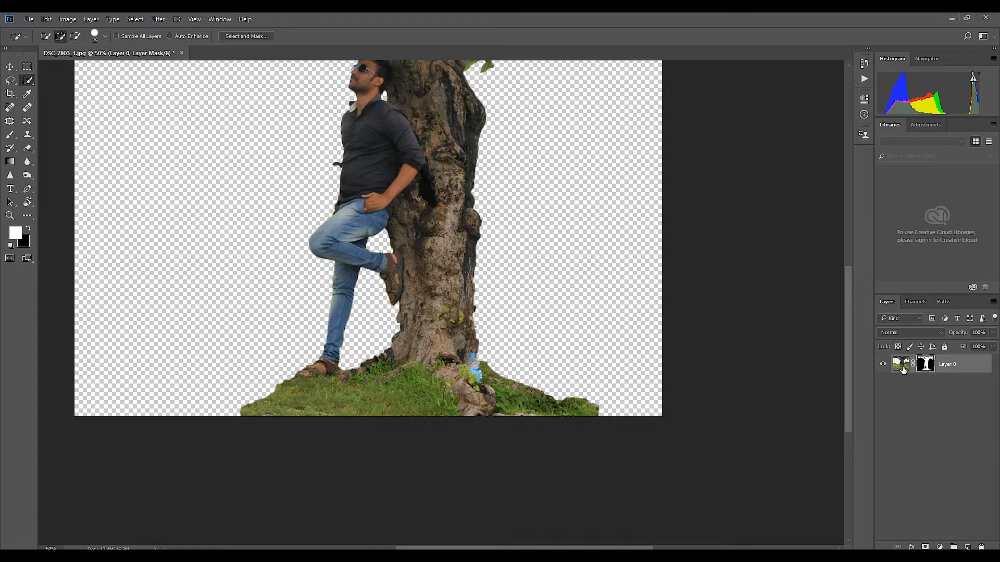
left_click(14, 139)
left_click(27, 135)
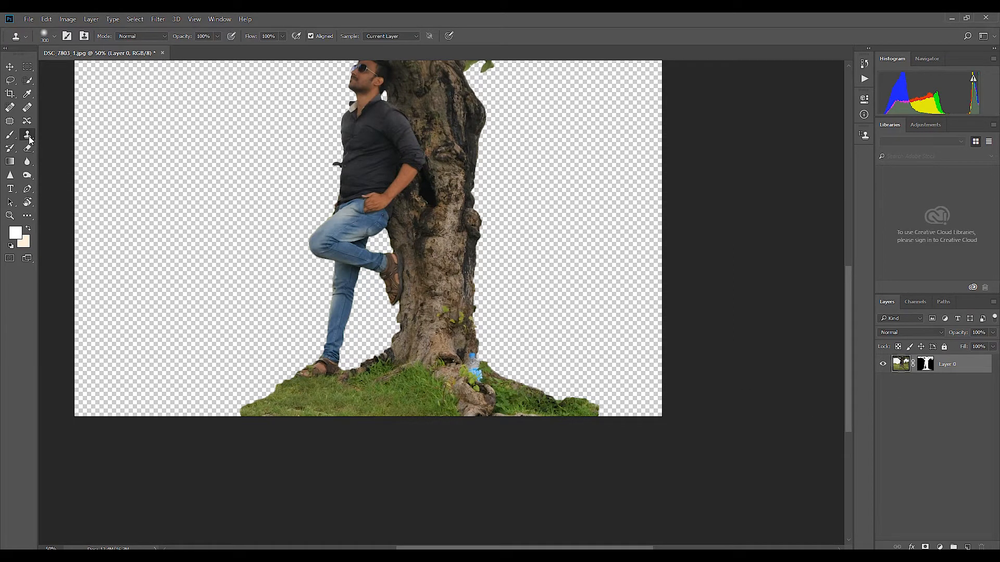
key("ctrl+plus")
key("ctrl+plus")
key("ctrl+plus")
key("ctrl+plus")
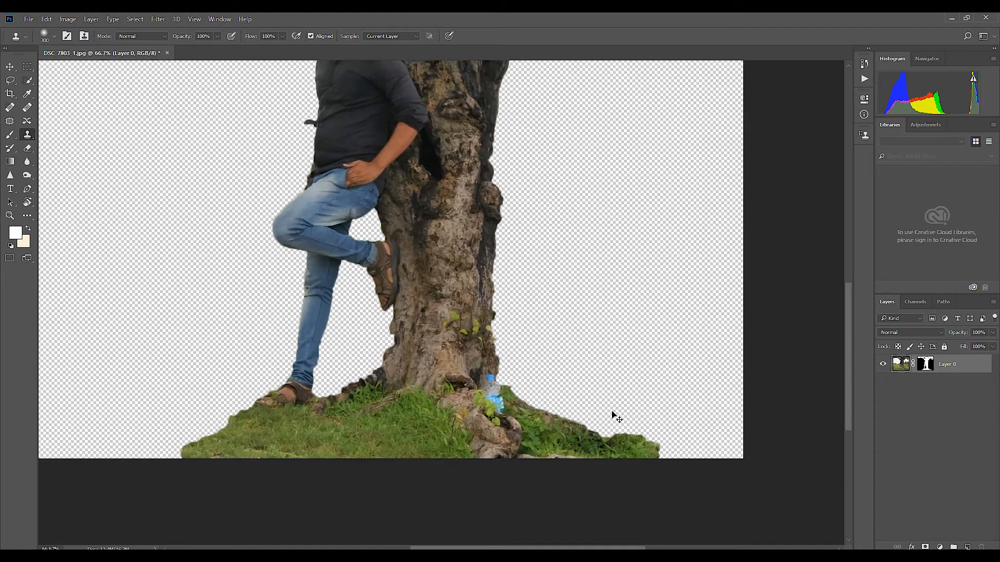
mouse_move(720, 478)
left_mouse_down()
mouse_move(320, 103)
mouse_move(444, 323)
mouse_move(486, 326)
left_mouse_up()
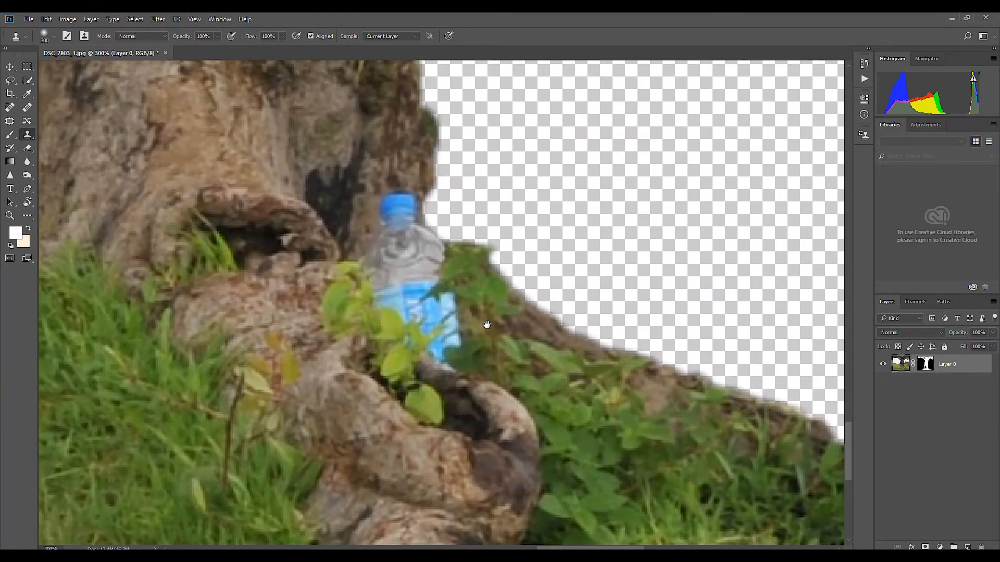
key("bracketleft")
key("bracketleft")
key("bracketleft")
key("bracketleft")
key("bracketleft")
key("bracketleft")
key("bracketleft")
key("bracketleft")
key("bracketleft")
key("bracketleft")
key("bracketleft")
key("bracketleft")
key("bracketleft")
key("bracketleft")
left_click(465, 342, "alt")
mouse_move(450, 337)
left_mouse_down()
mouse_move(417, 335)
mouse_move(438, 357)
left_mouse_up()
left_click(510, 350, "alt")
mouse_move(428, 315)
left_mouse_down()
mouse_move(438, 320)
mouse_move(390, 314)
mouse_move(417, 301)
left_mouse_up()
left_click(379, 127, "alt")
mouse_move(387, 192)
left_mouse_down()
mouse_move(421, 298)
mouse_move(435, 301)
mouse_move(434, 333)
mouse_move(460, 344)
mouse_move(433, 373)
mouse_move(414, 356)
mouse_move(419, 378)
mouse_move(455, 385)
left_mouse_up()
left_click(393, 217, "alt")
left_click(420, 310, "alt")
key("ctrl+minus")
key("ctrl+minus")
key("ctrl+minus")
key("ctrl+minus")
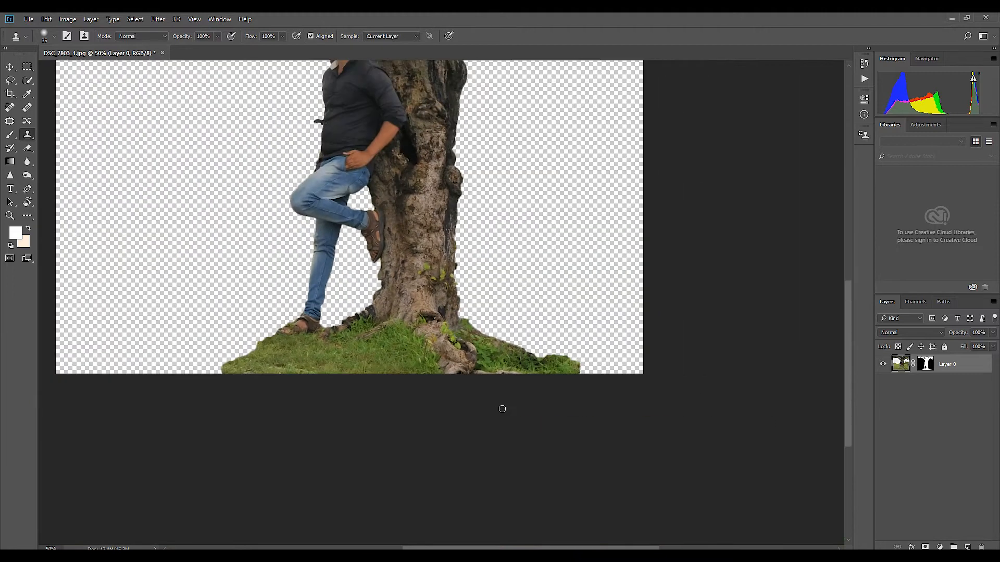
left_click_drag(491, 274, 540, 429)
Step: Unlock the Background layer of the meadow photo 236131305_1280x720.jpg and bring the meadow into the tree document
key("v")
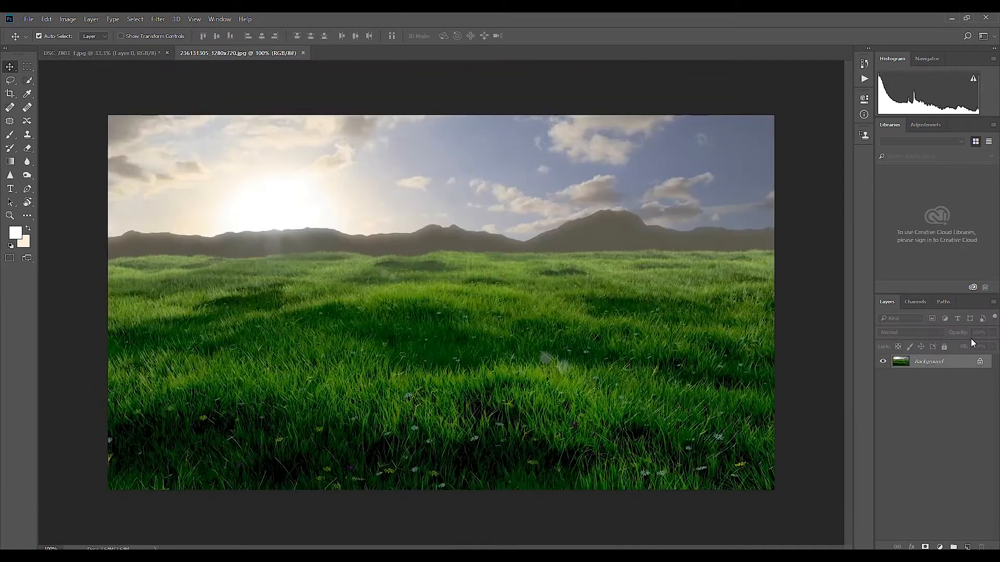
key("Return")
left_click_drag(388, 222, 513, 334)
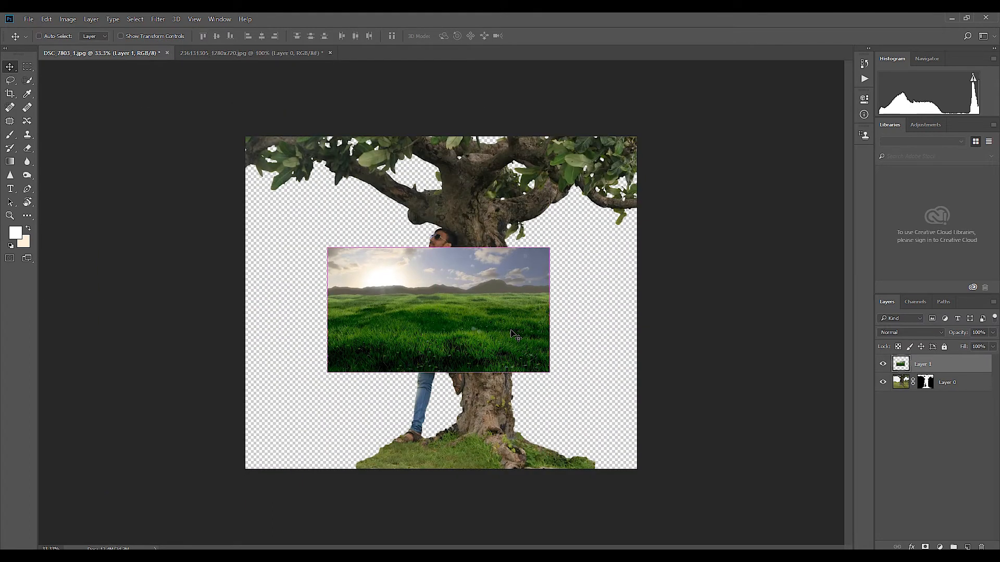
Step: Enlarge the meadow to 183.75%, fit it over the canvas's lower part, and place its layer beneath the man-and-tree layer
key("ctrl+t")
left_click_drag(550, 247, 635, 180)
left_click_drag(602, 299, 605, 346)
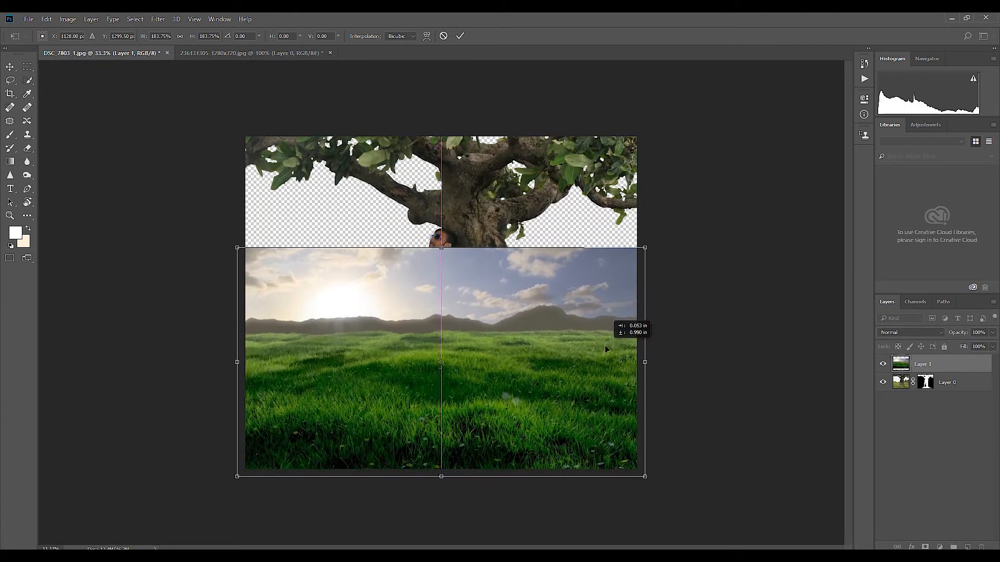
key("Return")
left_click_drag(923, 364, 926, 396)
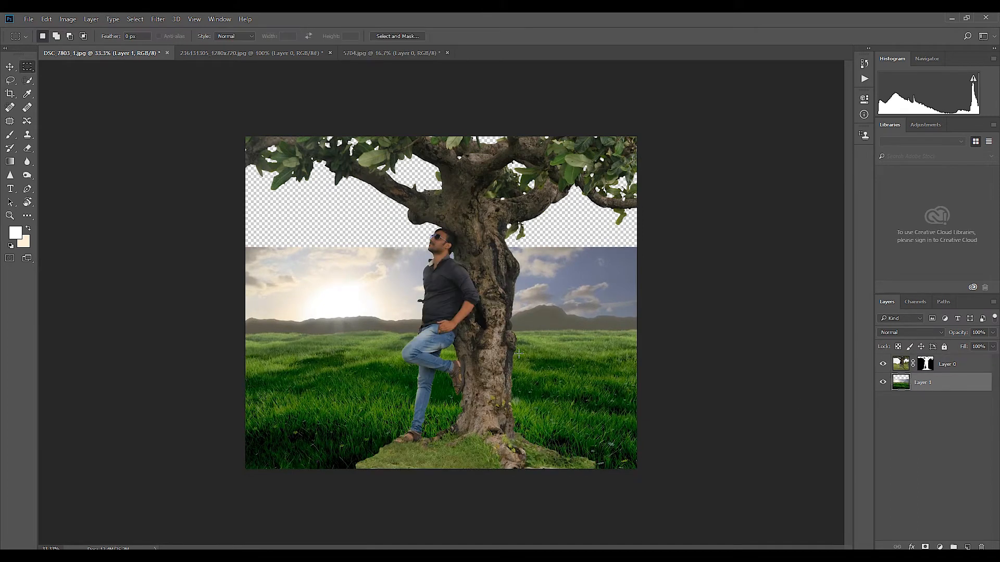
Step: Outline the meadow's grass below the horizon with the Pen tool, convert the path to a selection, and mask out the meadow's sky
key("p")
left_click(239, 339)
left_click_drag(284, 334, 305, 334)
left_click_drag(325, 334, 340, 336)
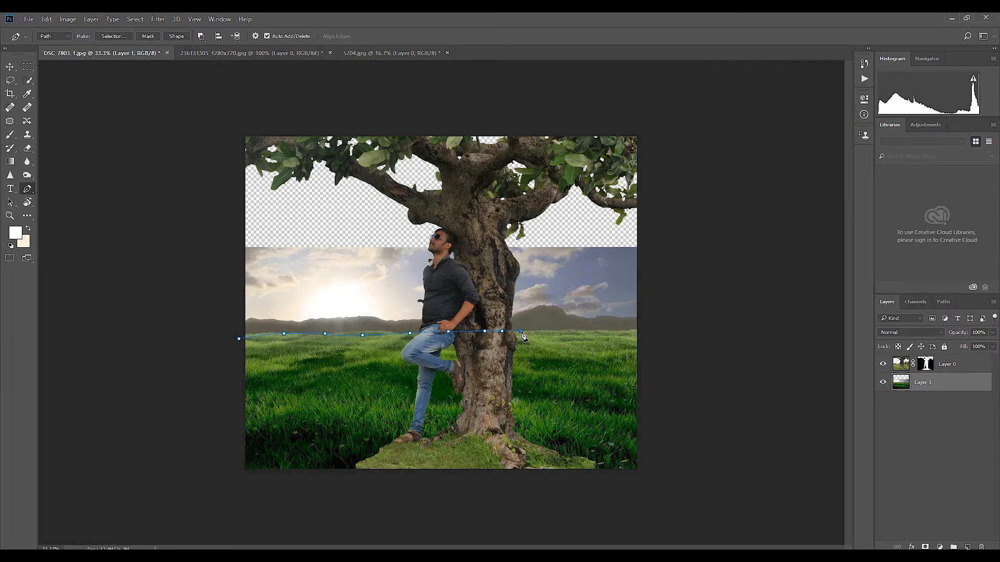
left_click_drag(674, 450, 678, 470)
left_click_drag(661, 484, 650, 486)
left_click_drag(602, 496, 550, 496)
left_click_drag(395, 497, 353, 496)
left_click_drag(254, 491, 251, 491)
key("ctrl+Return")
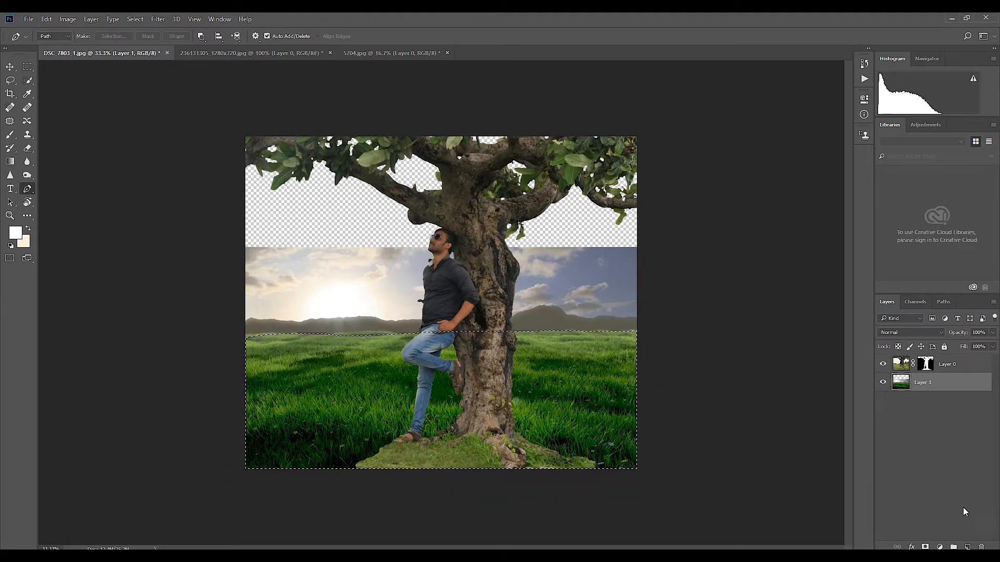
left_click(925, 546, "alt")
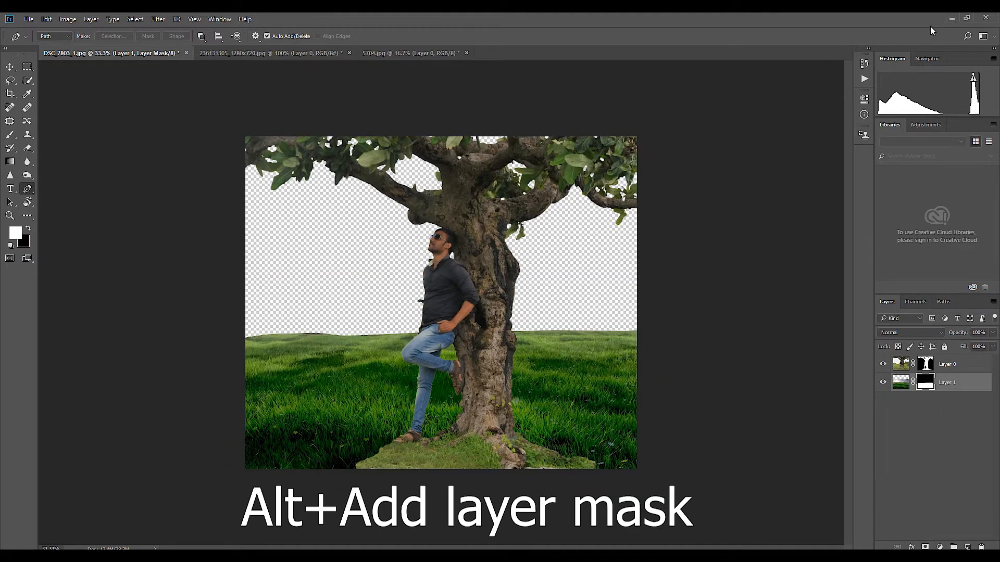
Step: Bring the sky image from 5704.jpg into the tree document, position it over the canvas, and send its layer to the back
left_click(390, 52)
key("v")
left_click_drag(491, 290, 520, 361)
key("ctrl+t")
key("ctrl+minus")
key("ctrl+minus")
left_click_drag(699, 128, 578, 207)
key("Return")
key("ctrl+shift+bracketleft")
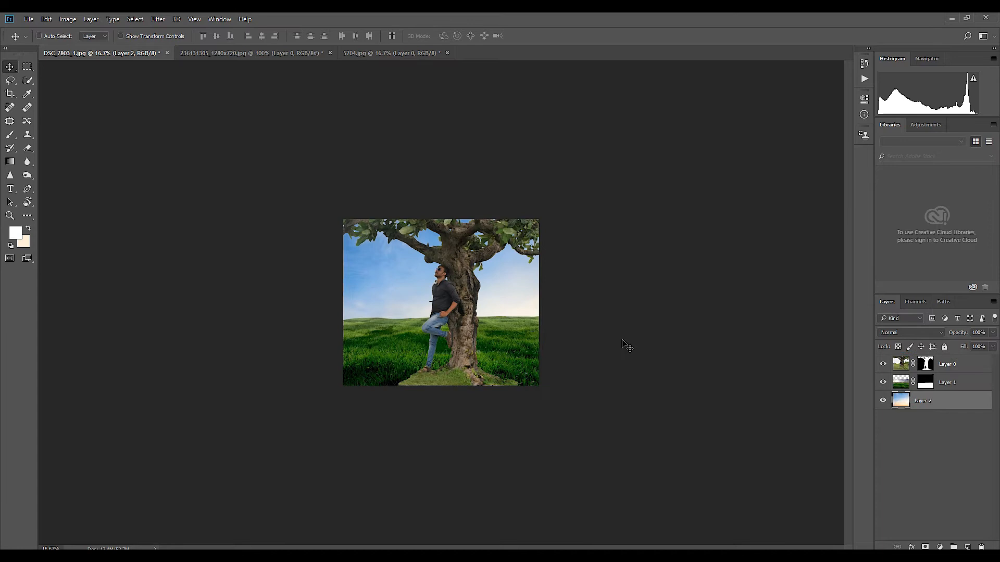
Step: Flatten and scale down the sky layer, and position it so its orange glow meets the grass horizon
key("ctrl+plus")
key("ctrl+t")
left_click_drag(636, 346, 598, 292)
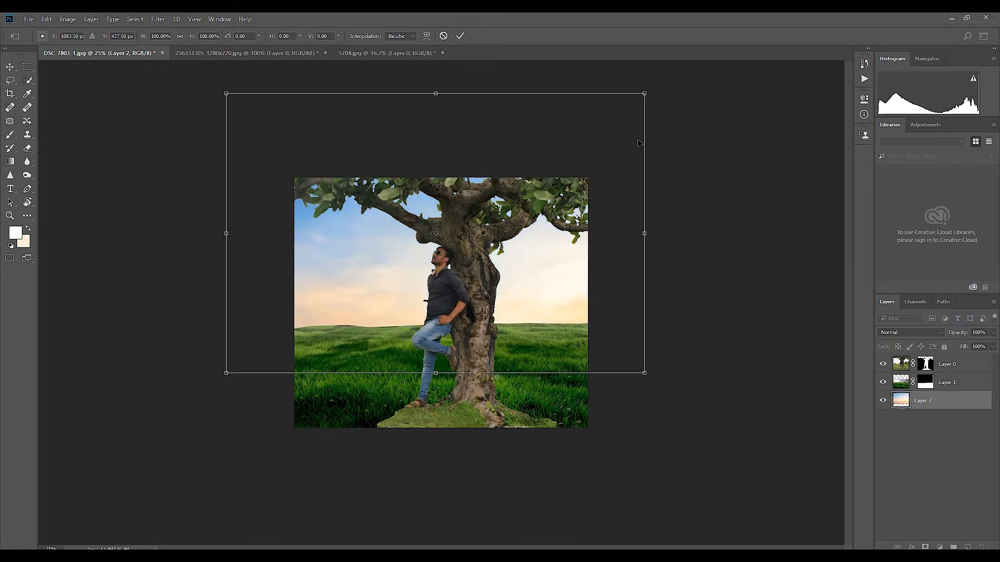
left_click_drag(588, 217, 586, 190)
left_click_drag(431, 67, 433, 147)
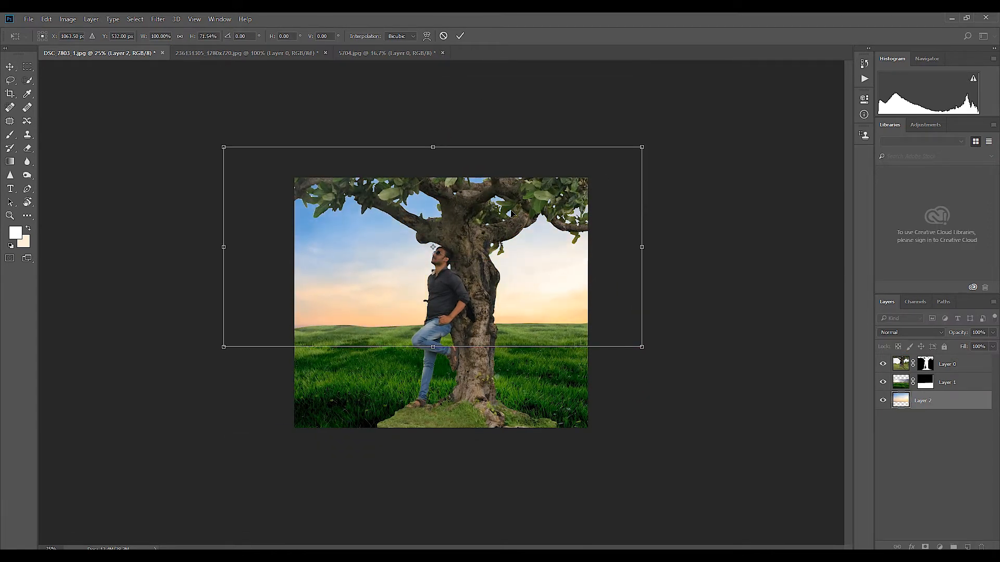
left_click_drag(641, 148, 608, 163)
left_click_drag(433, 330, 433, 347)
left_click_drag(513, 310, 515, 293)
key("Return")
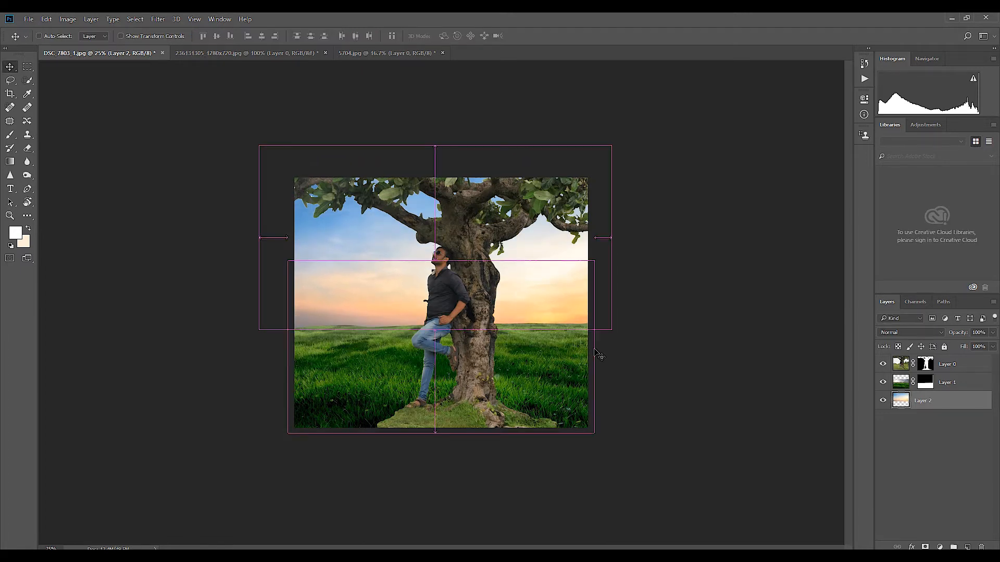
Step: Select the man-and-tree layer and shift it toward the canvas's right edge
key("ctrl+plus")
right_click(496, 391)
left_click(498, 398)
left_click_drag(498, 398, 530, 398)
Step: Paint white on the man-and-tree layer's mask with an enlarged soft brush to extend the foreground grass along the canvas's lower edge
left_click(925, 364)
key("b")
key("bracketright")
key("bracketright")
key("bracketright")
key("bracketright")
key("bracketright")
key("bracketright")
mouse_move(417, 445)
left_mouse_down()
mouse_move(371, 465)
mouse_move(379, 468)
left_mouse_up()
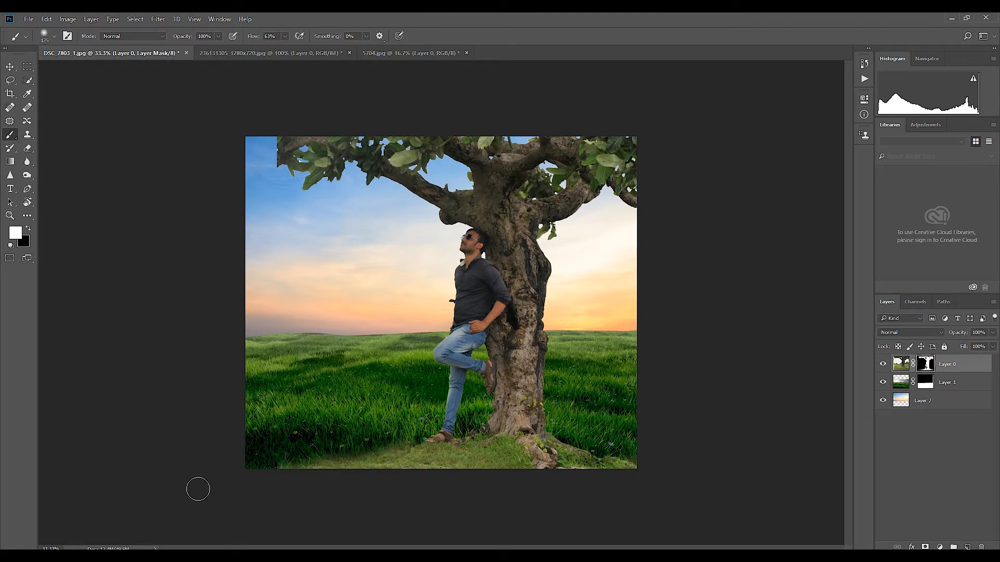
left_click_drag(580, 453, 583, 454)
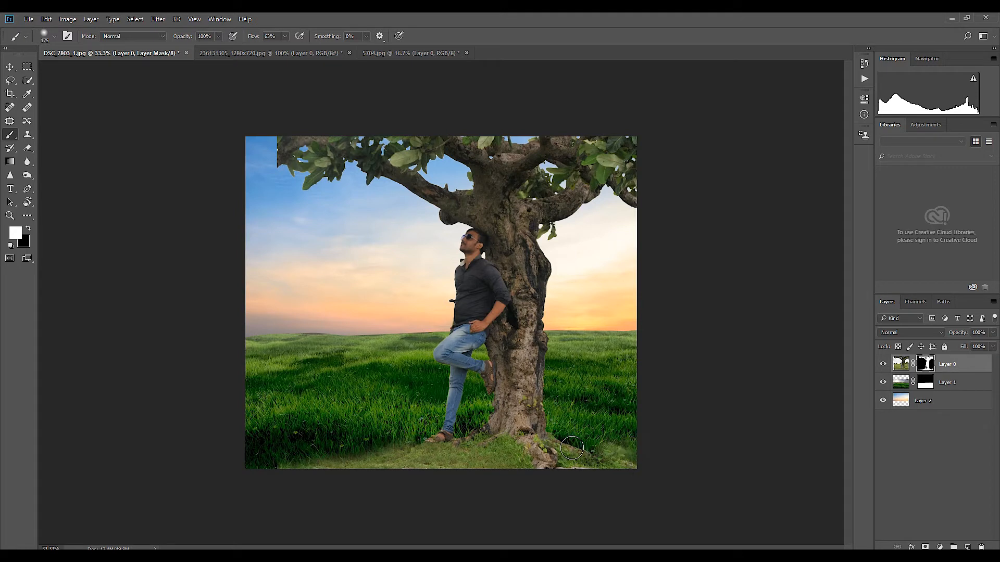
left_click_drag(307, 467, 180, 470)
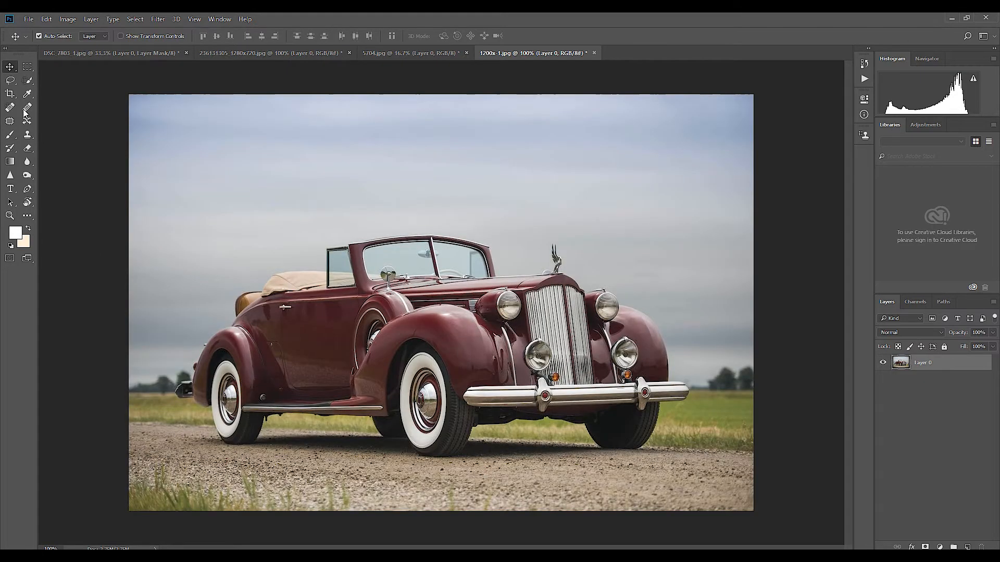
Step: Select the vintage red car in its photo with the Quick Selection tool, using smaller brush sizes for the hood ornament and edges
key("w")
mouse_move(416, 255)
left_mouse_down()
mouse_move(260, 317)
mouse_move(422, 424)
mouse_move(498, 341)
mouse_move(547, 385)
mouse_move(640, 388)
left_mouse_up()
key("ctrl+plus")
key("bracketleft")
key("bracketleft")
key("bracketleft")
key("bracketleft")
mouse_move(645, 211)
left_mouse_down()
mouse_move(539, 284)
mouse_move(568, 289)
mouse_move(560, 267)
left_mouse_up()
key("bracketleft")
key("bracketleft")
key("bracketleft")
key("bracketleft")
key("bracketleft")
key("bracketleft")
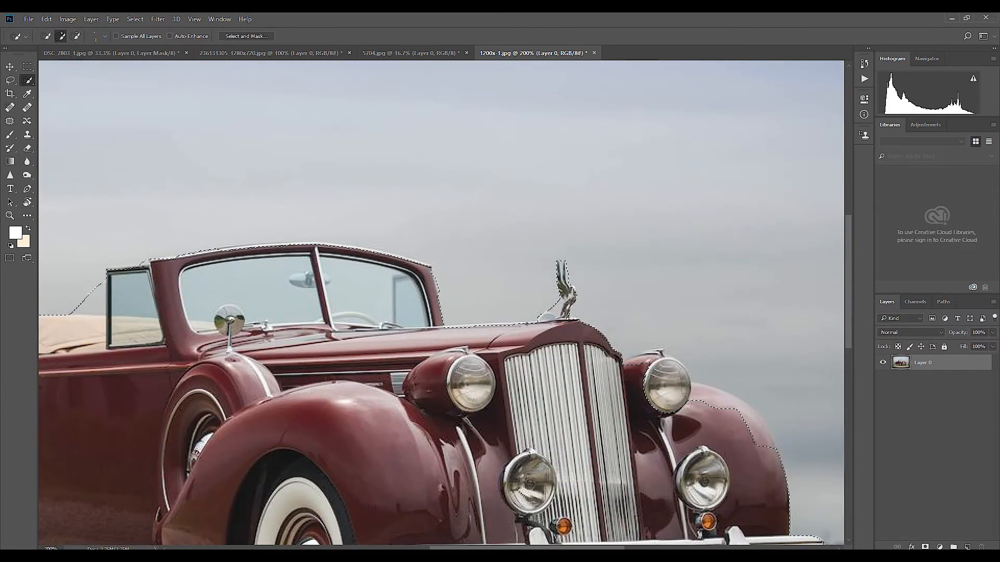
left_click_drag(323, 406, 650, 255)
key("ctrl+minus")
key("bracketright")
key("bracketright")
key("bracketright")
key("bracketright")
key("bracketright")
key("bracketright")
key("bracketright")
key("bracketright")
key("bracketright")
left_click_drag(629, 313, 652, 331)
Step: Add a layer mask from the selection that hides everything around the car
left_click(925, 546)
key("ctrl+z")
left_click(926, 547, "alt")
Step: Bring the masked car into the tree document and place it in front of the man on the meadow
key("v")
mouse_move(549, 341)
left_mouse_down()
mouse_move(446, 243)
mouse_move(167, 43)
mouse_move(484, 284)
mouse_move(464, 341)
mouse_move(423, 348)
left_mouse_up()
key("b")
key("x")
key("v")
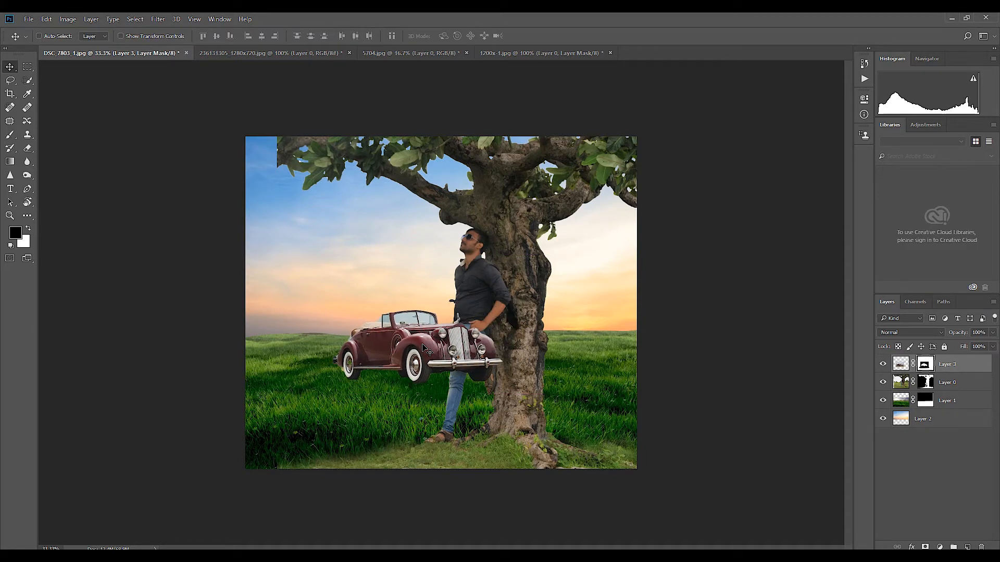
Step: Flip the car horizontally and enlarge it so its transform box nearly spans the canvas width
key("ctrl+t")
right_click(422, 347)
left_click(458, 500)
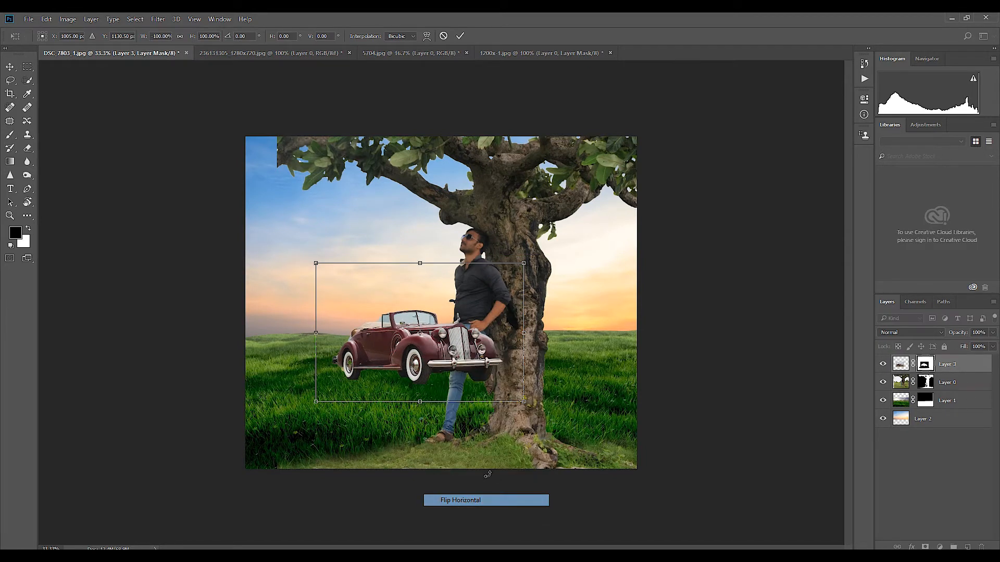
left_click_drag(526, 266, 603, 216)
key("Return")
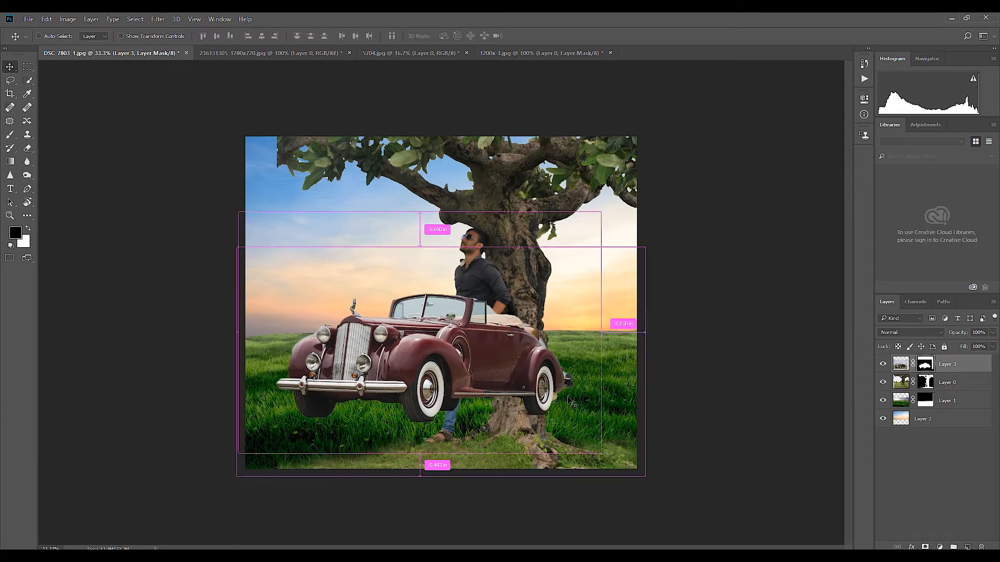
Step: Move the car layer beneath the man-and-tree layer and shift the car so it sits behind them
key("ctrl+t")
left_click_drag(641, 384, 642, 373)
key("Return")
left_click_drag(950, 367, 949, 390)
left_click_drag(393, 369, 511, 352)
Step: Scale the car down to about half its size and place it on the meadow behind the man's bent leg
key("ctrl+t")
left_click_drag(725, 183, 607, 240)
left_click_drag(588, 313, 446, 320)
left_click_drag(496, 248, 482, 256)
left_click_drag(385, 334, 408, 344)
key("Return")
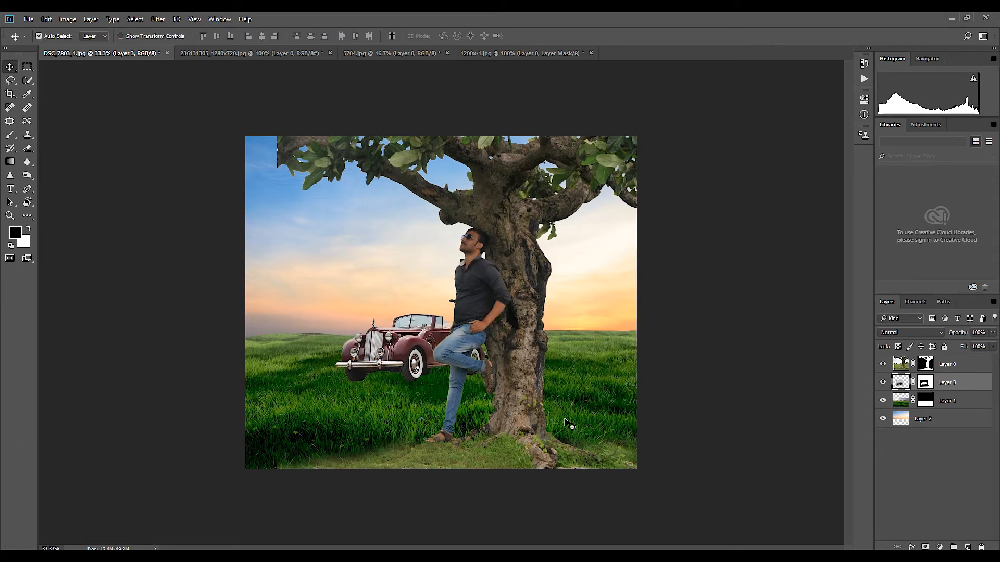
Step: Add a Color Balance adjustment above the car layer with midtones Cyan/Red -21, Magenta/Green +3 and Yellow/Blue +5
left_click(939, 547)
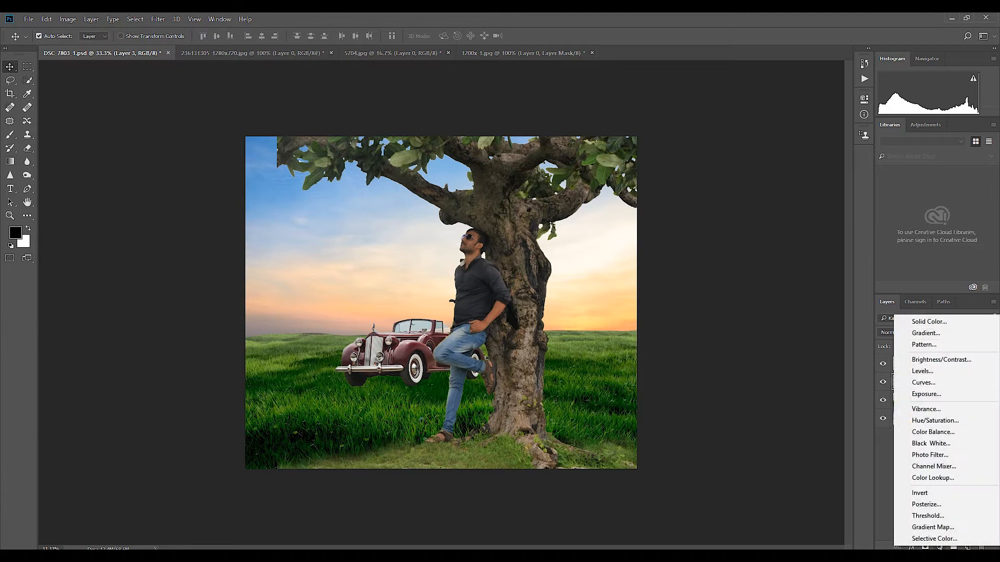
left_click(931, 431)
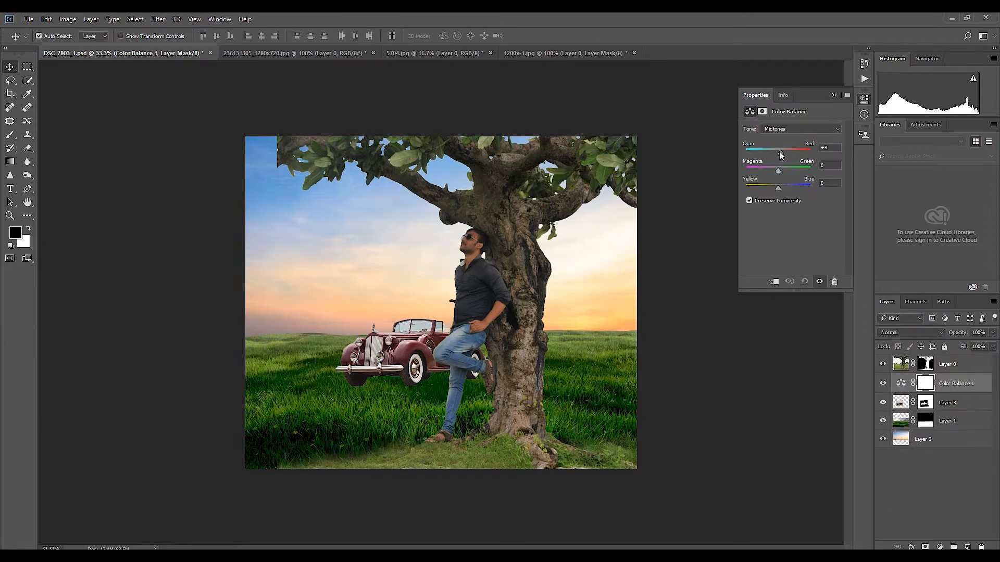
mouse_move(778, 171)
left_mouse_down()
mouse_move(771, 188)
mouse_move(779, 189)
left_mouse_up()
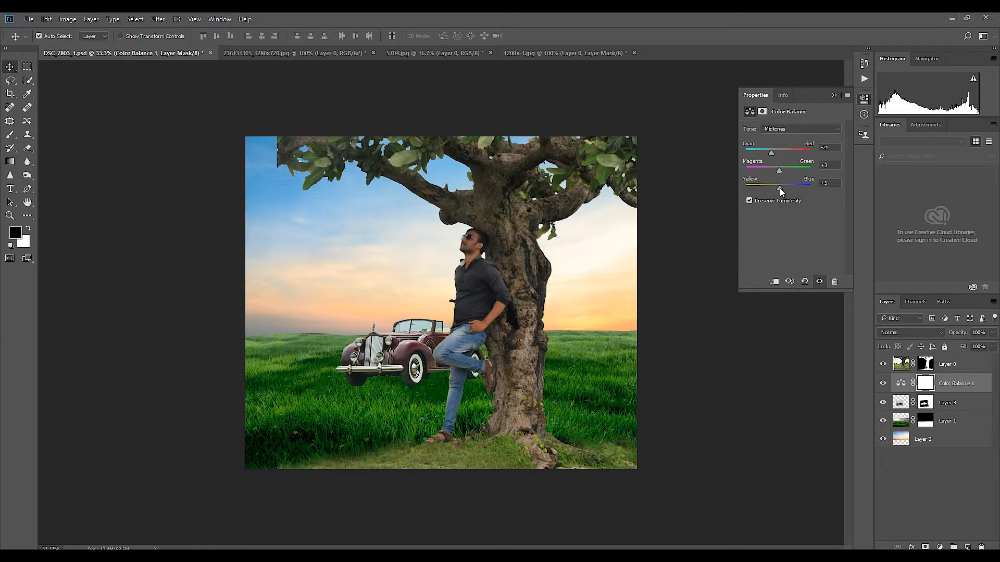
Step: Add a Color Balance adjustment above the man-and-tree layer with midtones Cyan/Red -8, Magenta/Green -8 and Yellow/Blue -16
left_click(948, 366)
left_click(940, 547)
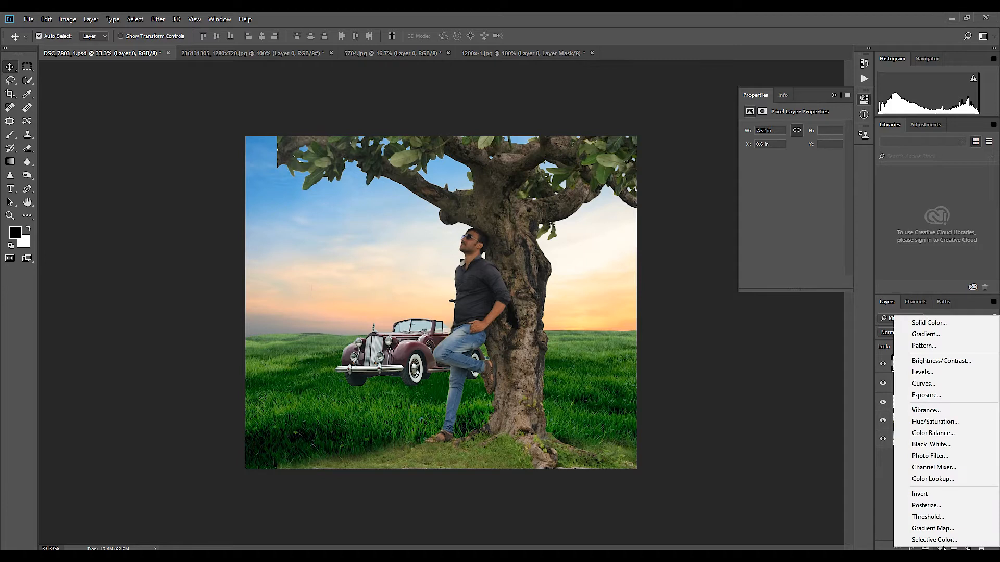
left_click(945, 433)
left_click_drag(782, 169, 772, 188)
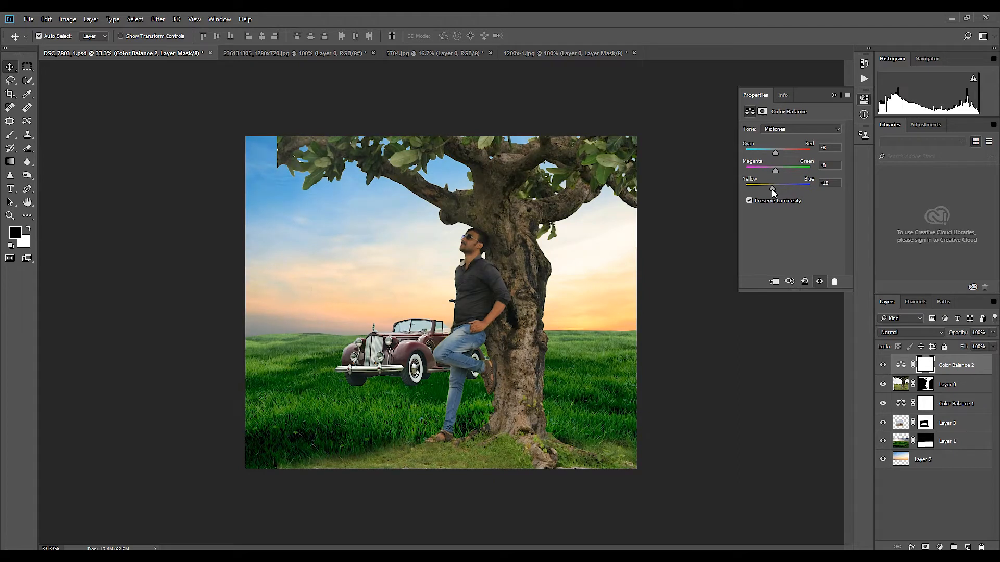
left_click(833, 95)
Step: Enlarge the man and tree slightly and shift them up and to the left in the composition
left_click(947, 387)
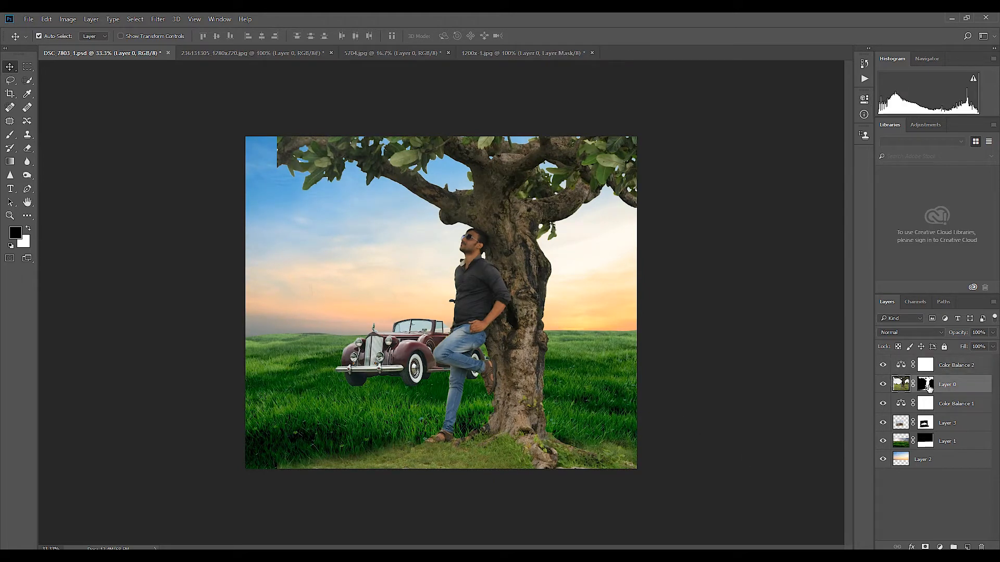
key("ctrl+t")
left_click_drag(277, 134, 257, 116)
left_click_drag(325, 165, 305, 155)
key("Return")
Step: Scale the car layer up to about 121% and place the car left of the man at the edge of the meadow
left_click(945, 422)
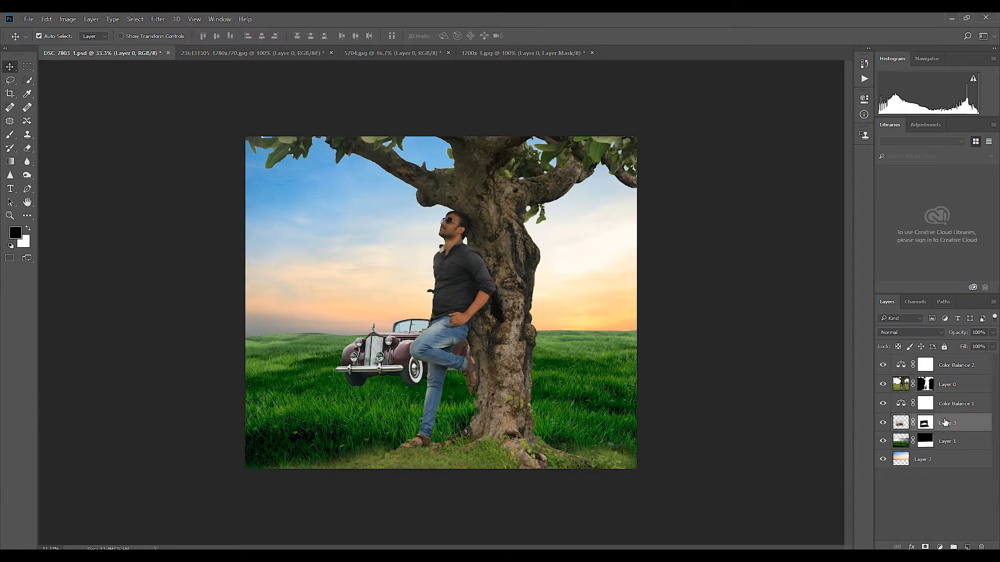
key("ctrl+t")
left_click_drag(408, 347, 596, 335)
key("Return")
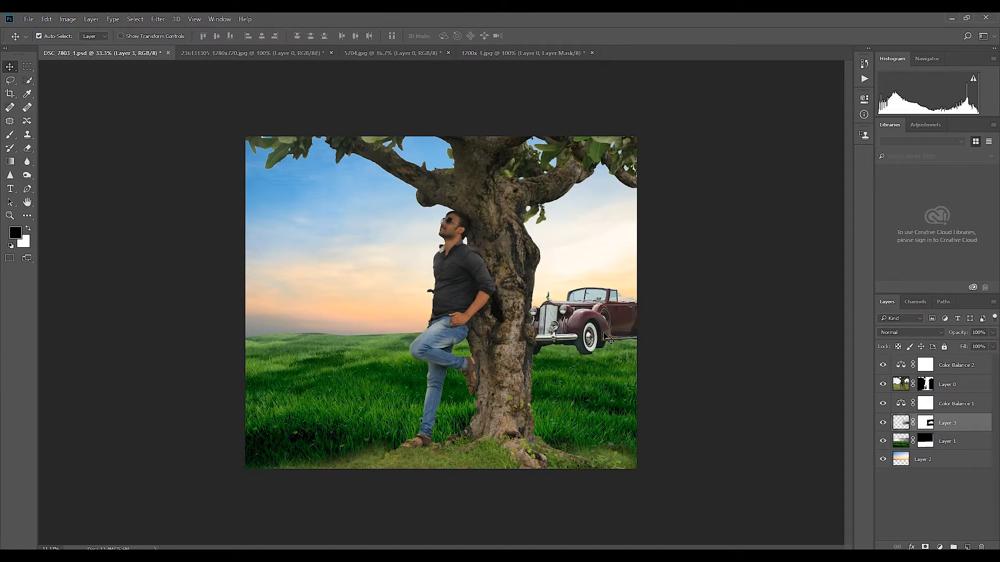
key("ctrl+t")
left_click_drag(681, 375, 700, 389)
mouse_move(638, 348)
left_mouse_down()
mouse_move(365, 326)
mouse_move(376, 341)
mouse_move(364, 352)
left_mouse_up()
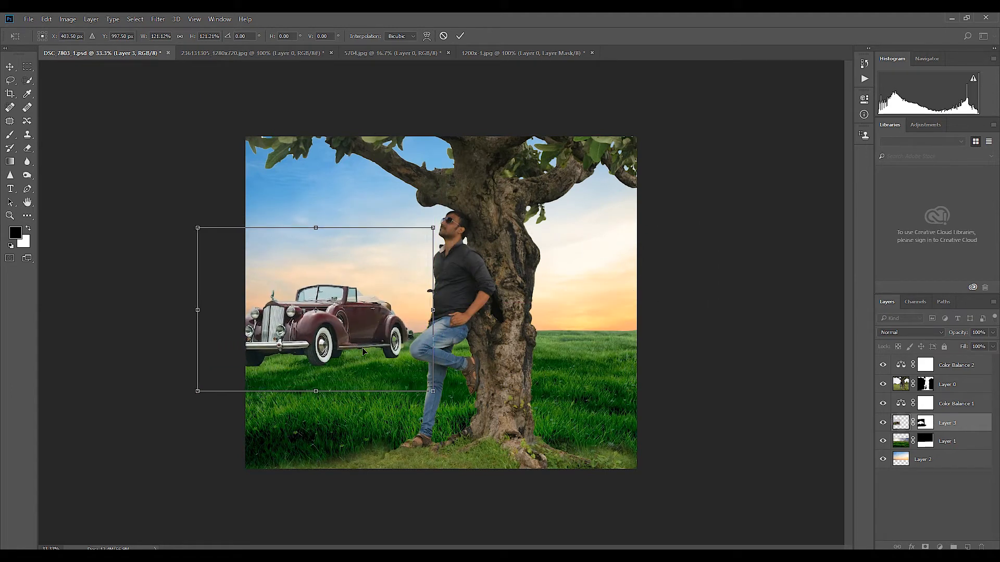
key("Return")
Step: Paint black on the car's layer mask along the tire bottoms to blend them into the grass
key("b")
left_click_drag(279, 362, 267, 371)
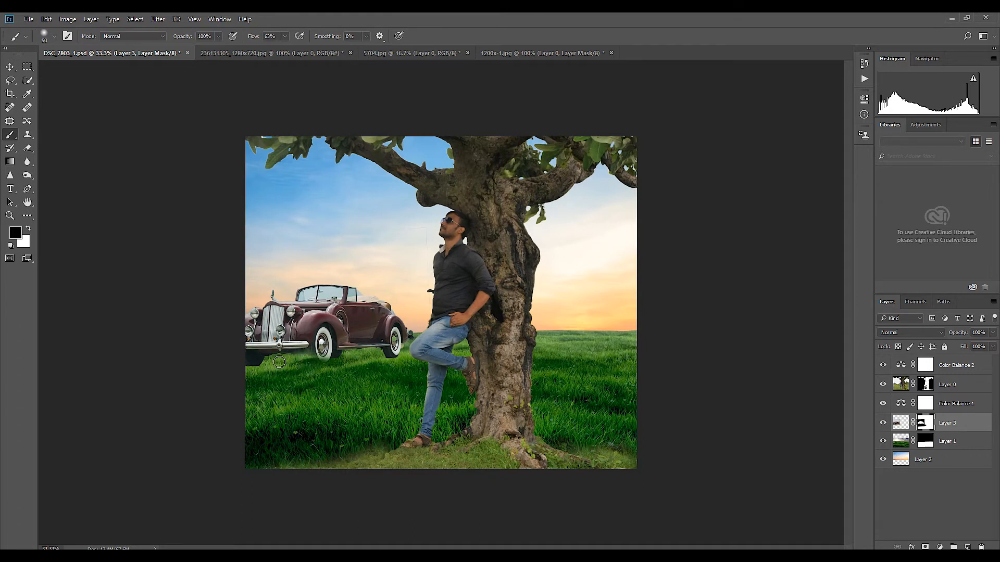
key("v")
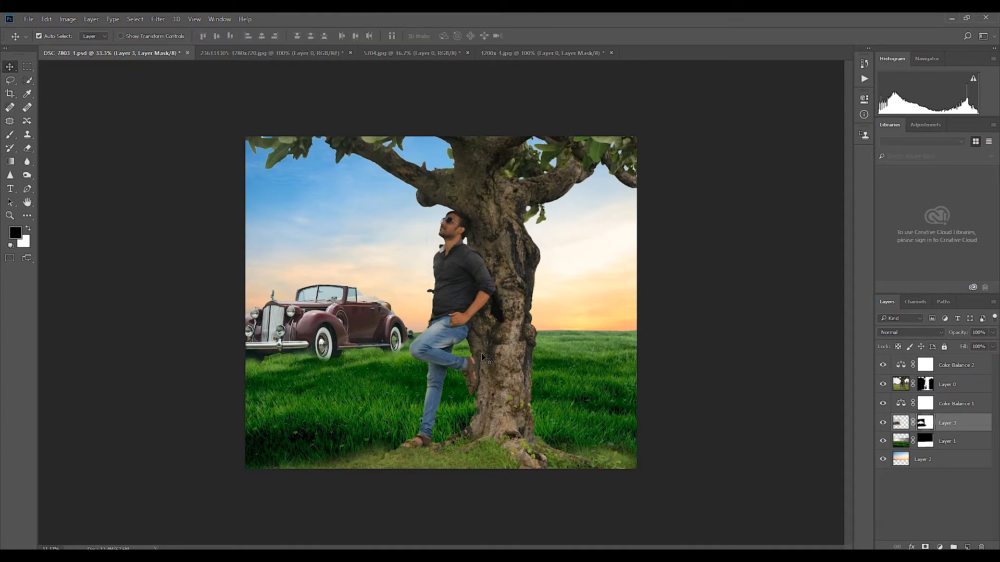
Step: Add Levels and Hue/Saturation adjustment layers directly above the man-and-tree layer
left_click(953, 385)
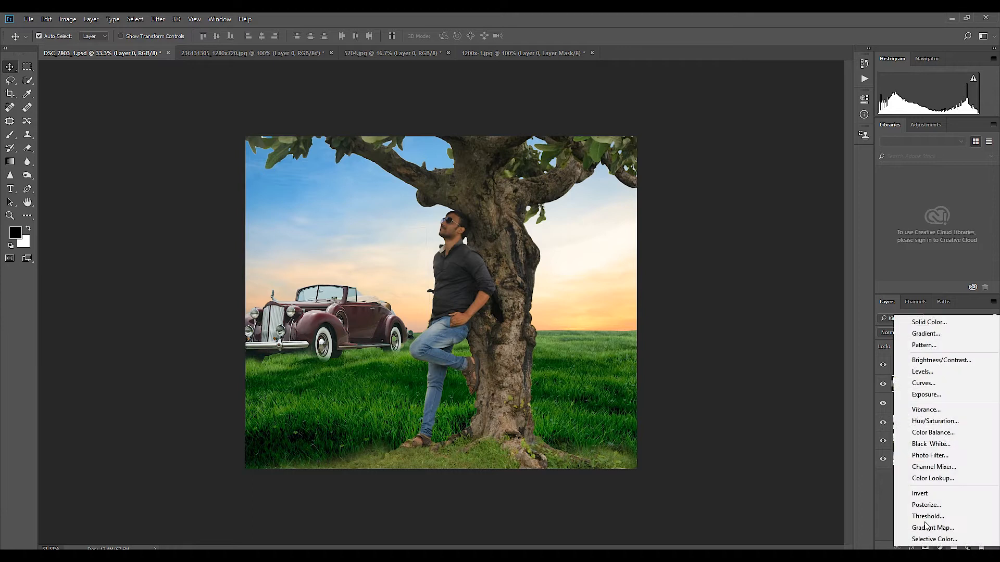
left_click(886, 497)
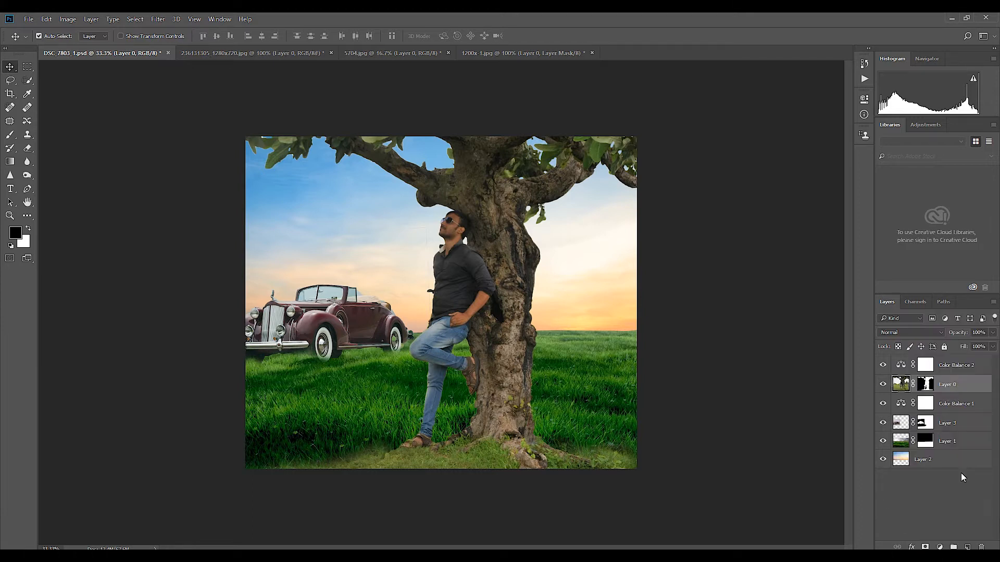
left_click(940, 547)
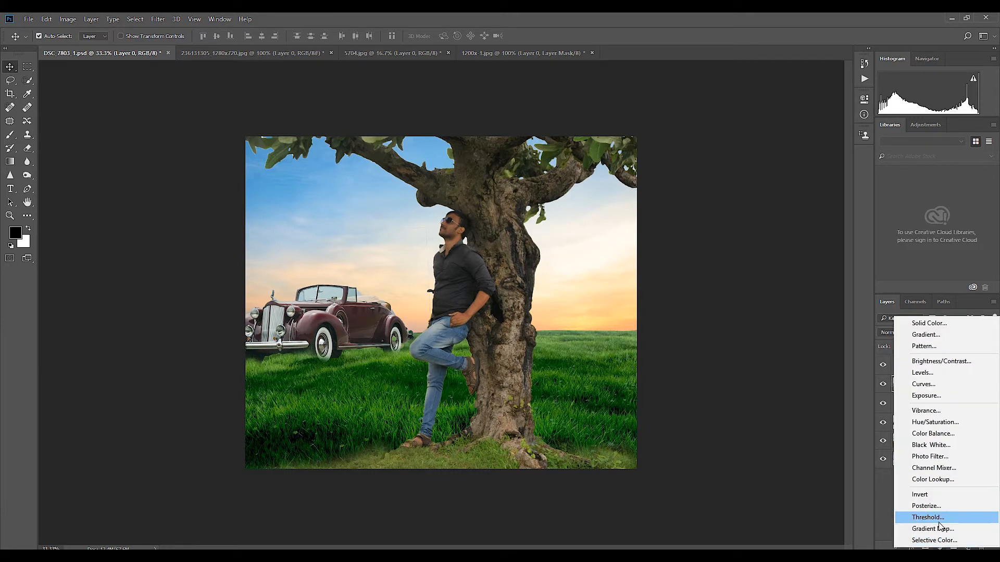
left_click(933, 372)
left_click_drag(833, 205, 799, 203)
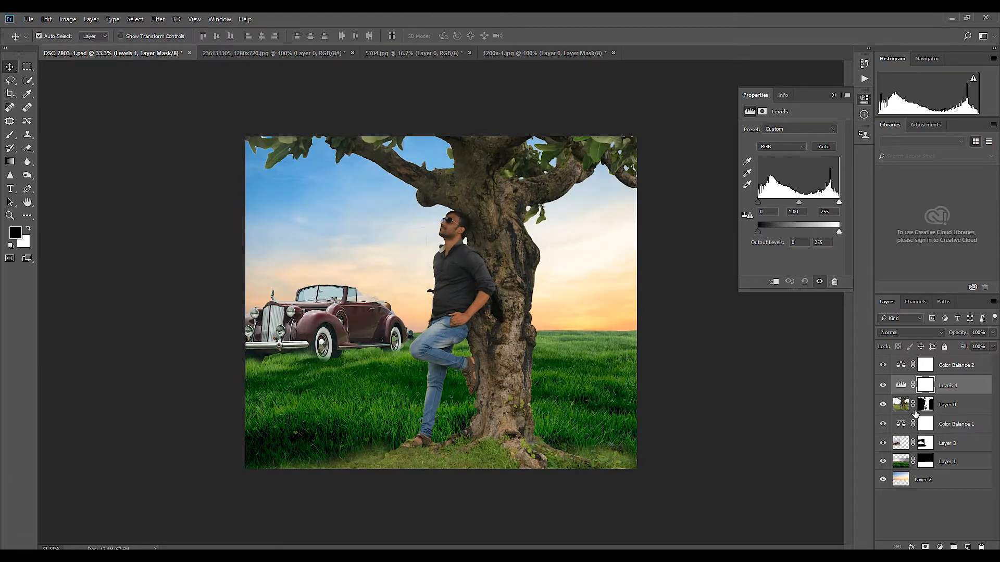
left_click(896, 402)
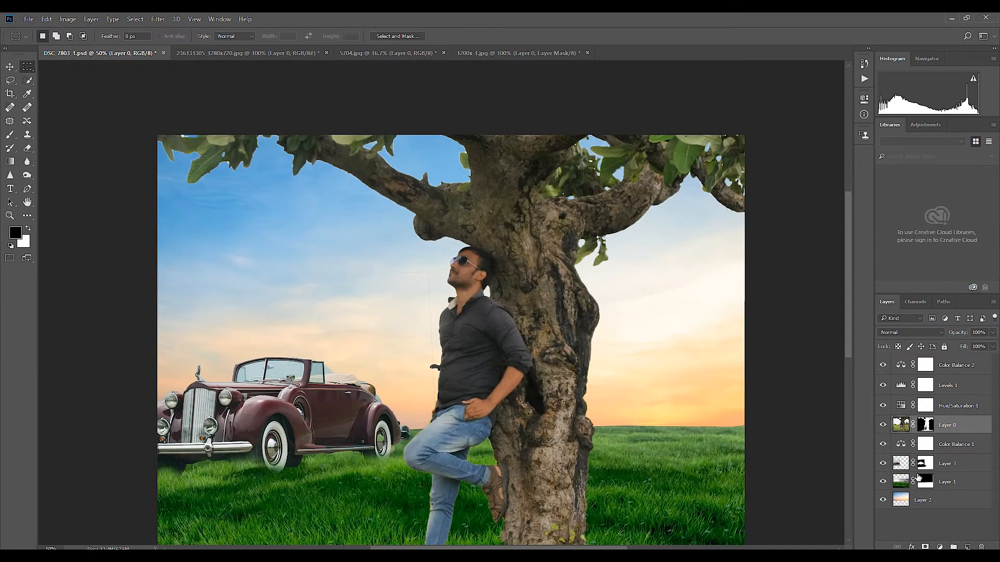
Step: Apply Brightness/Contrast to the man-and-tree layer with brightness 32
left_click(69, 21)
mouse_move(78, 42)
left_click(212, 42)
left_click_drag(479, 214, 628, 246)
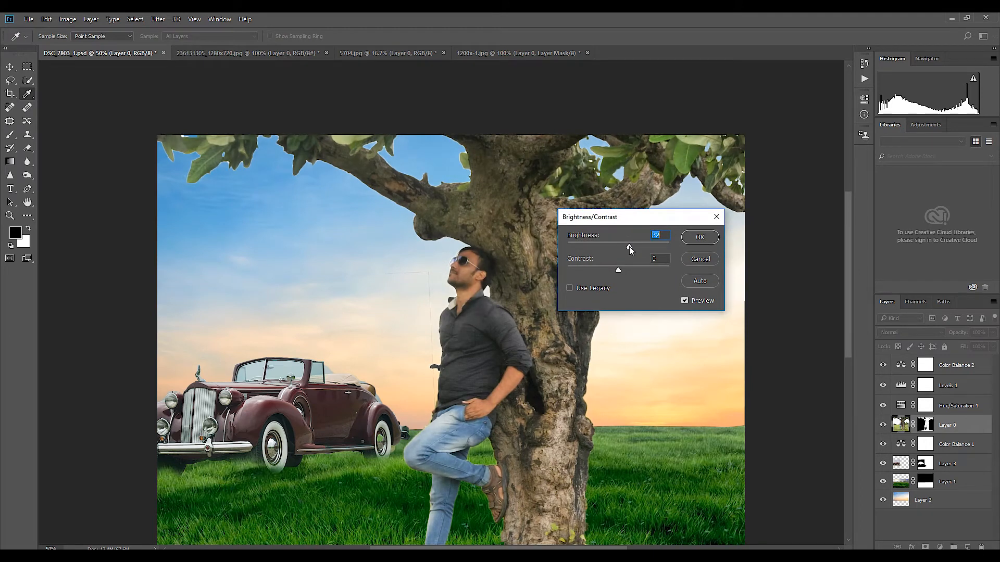
key("Return")
Step: Select the man's face, forearm and hand with the Rectangular Marquee tool using a 5 px feather
left_click(27, 66)
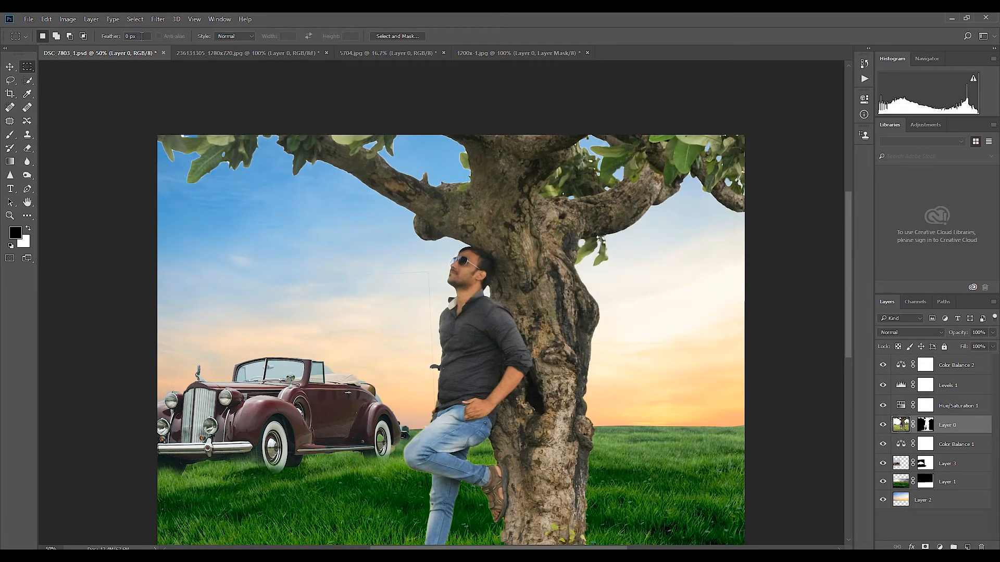
type("5")
key("Return")
left_click_drag(444, 250, 490, 300)
left_click_drag(526, 368, 503, 421)
left_click_drag(460, 395, 484, 426)
left_click_drag(476, 508, 466, 441)
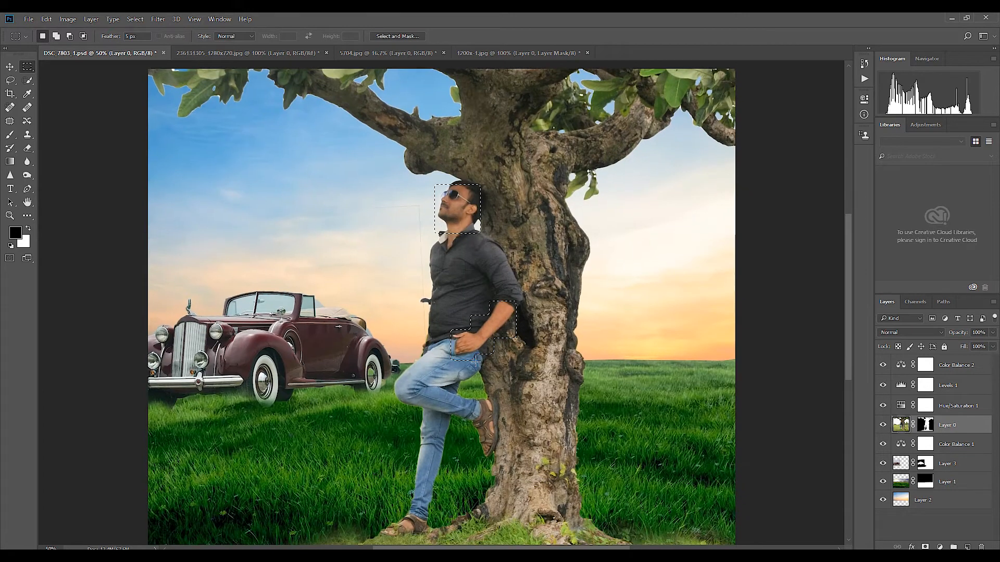
Step: Raise the brightness of the selected face and arm areas to 21 with Brightness/Contrast and deselect them
left_click(68, 18)
mouse_move(78, 45)
left_click(218, 43)
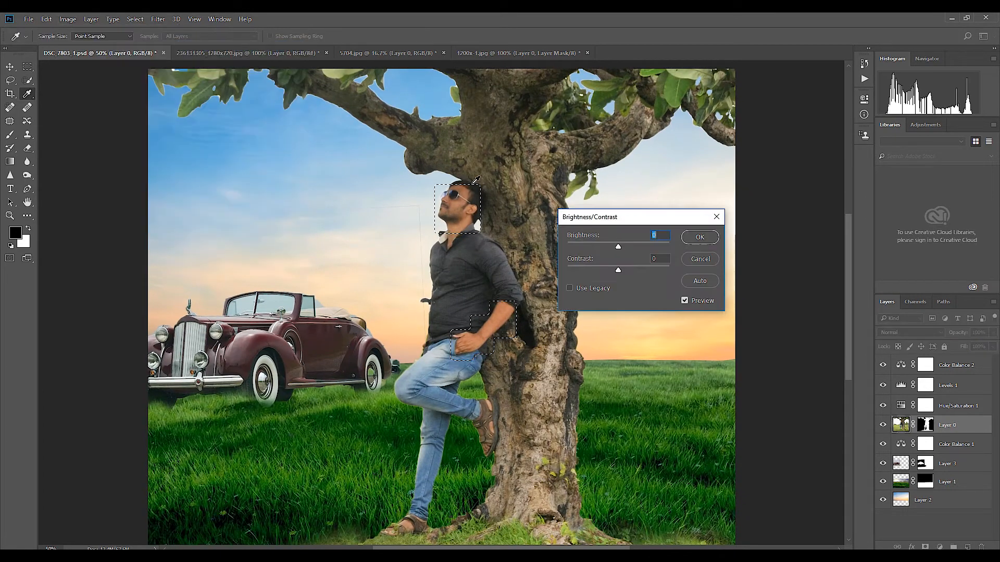
left_click(699, 237)
key("ctrl+d")
key("v")
key("ctrl+minus")
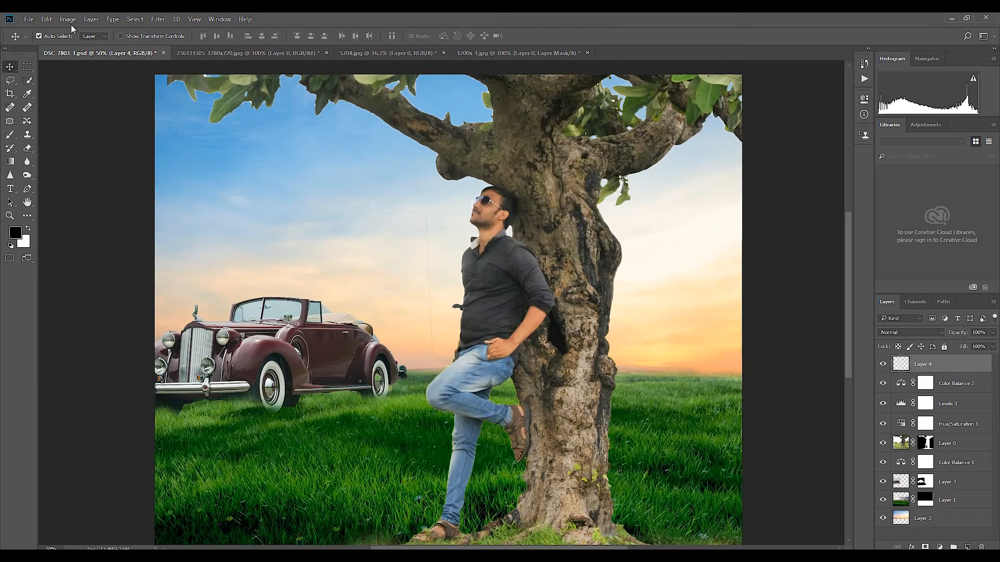
Step: Create a new top layer, fill it with 50% Gray and set its blend mode to Overlay
left_click(69, 21)
mouse_move(46, 21)
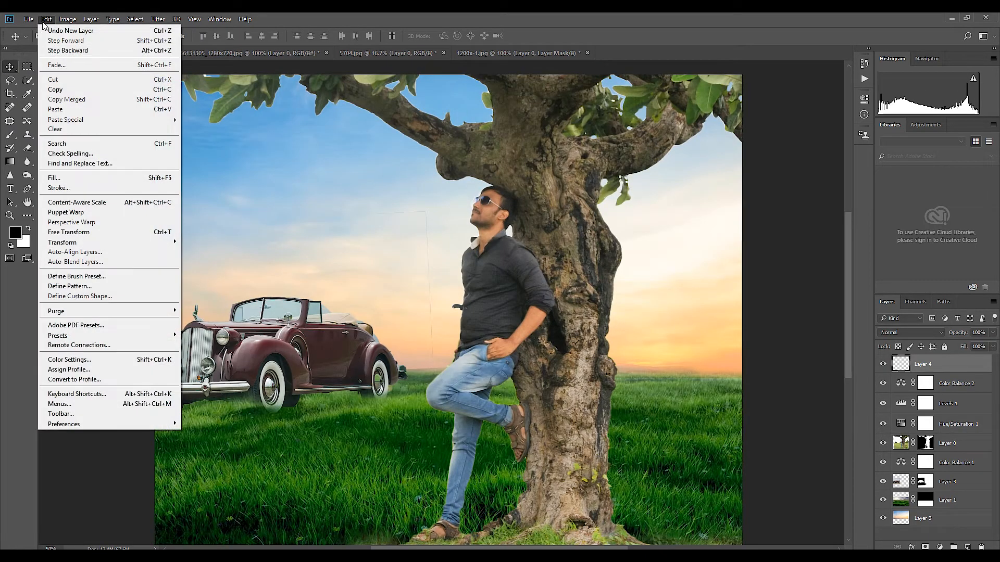
left_click(59, 177)
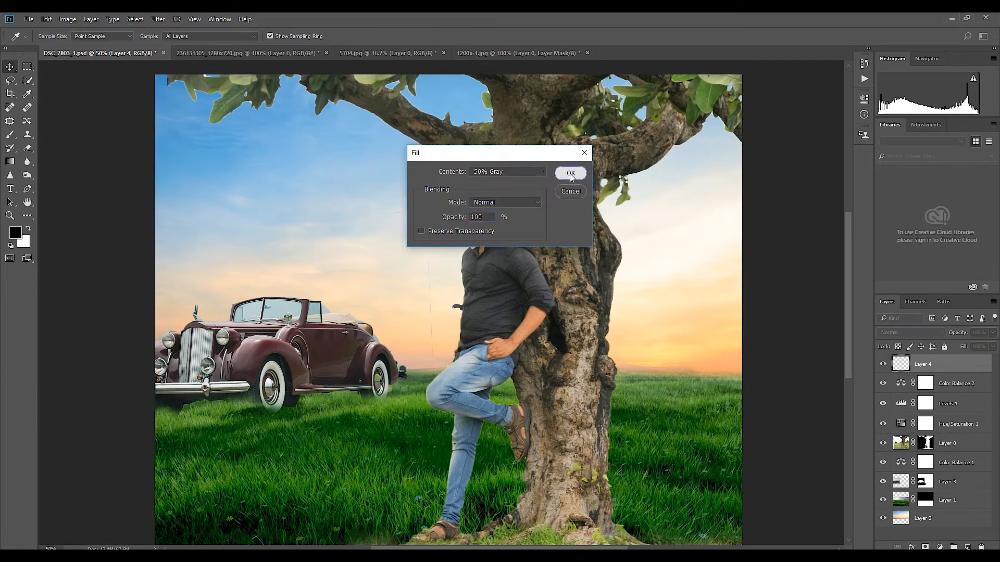
left_click(569, 173)
left_click(911, 332)
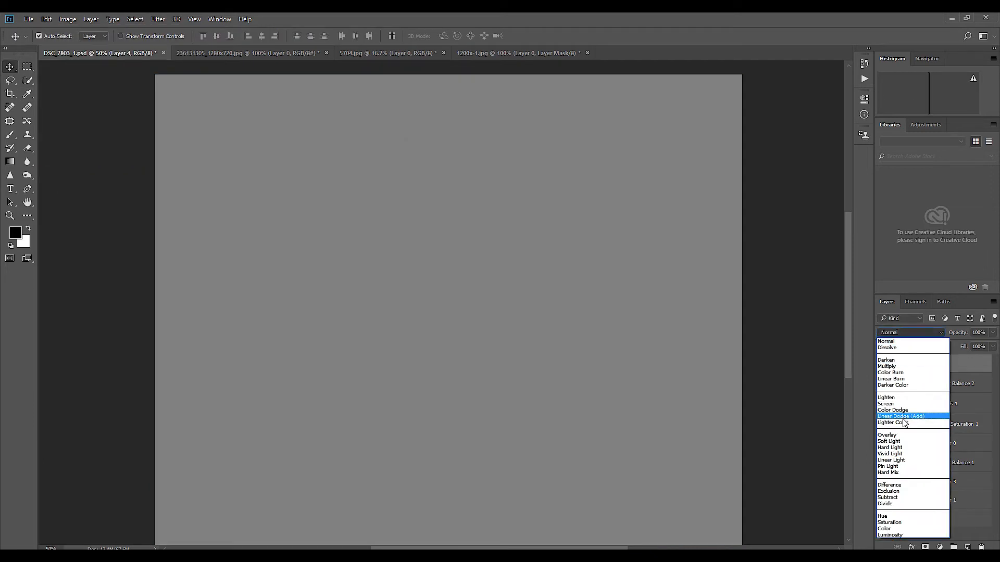
left_click(901, 435)
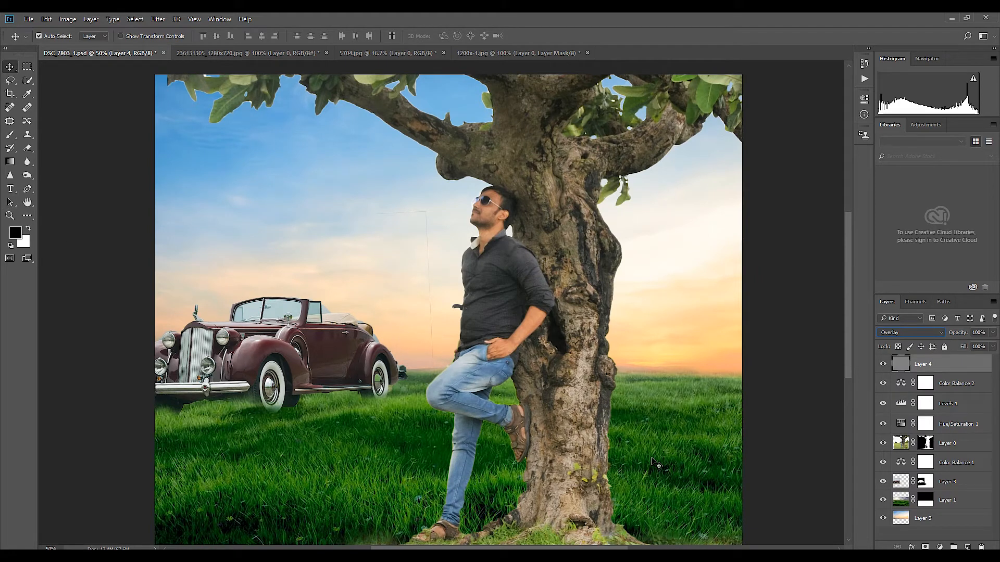
left_click(883, 482)
left_click(883, 482)
left_click(949, 483)
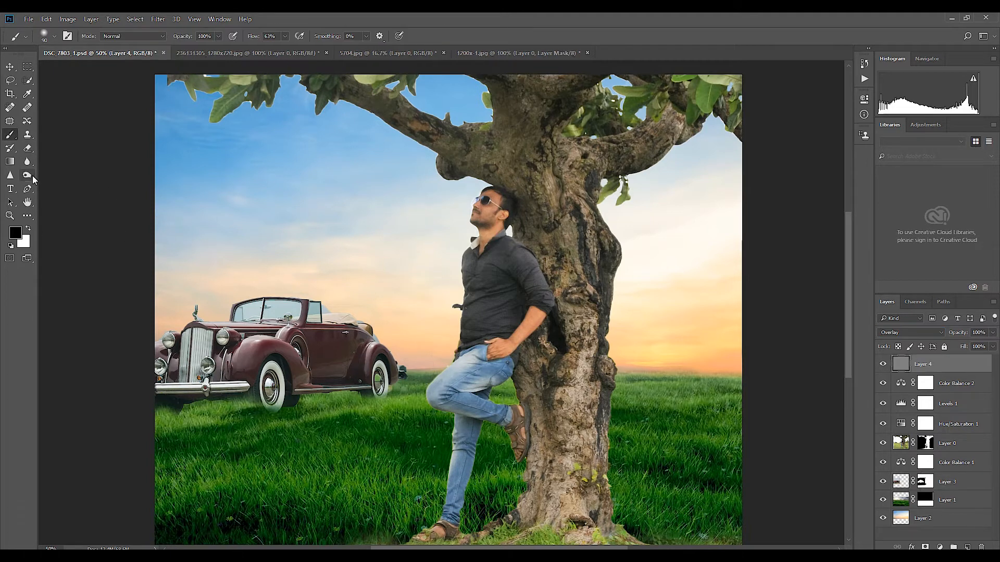
Step: On the gray Overlay layer, darken the trunk's bark beside the man's back and arm with the Burn tool at 100% exposure
left_click(32, 177)
left_click(73, 186)
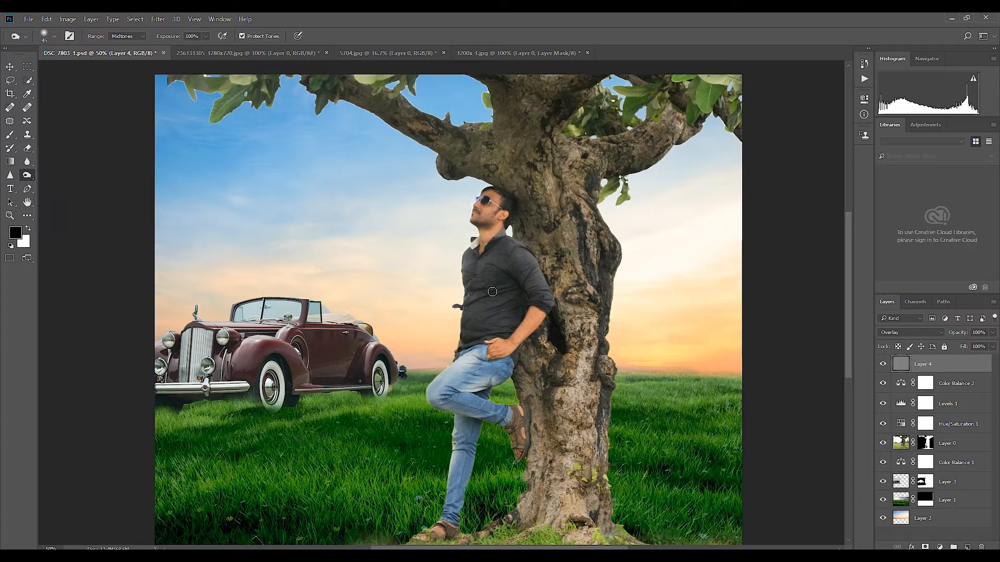
key("ctrl+plus")
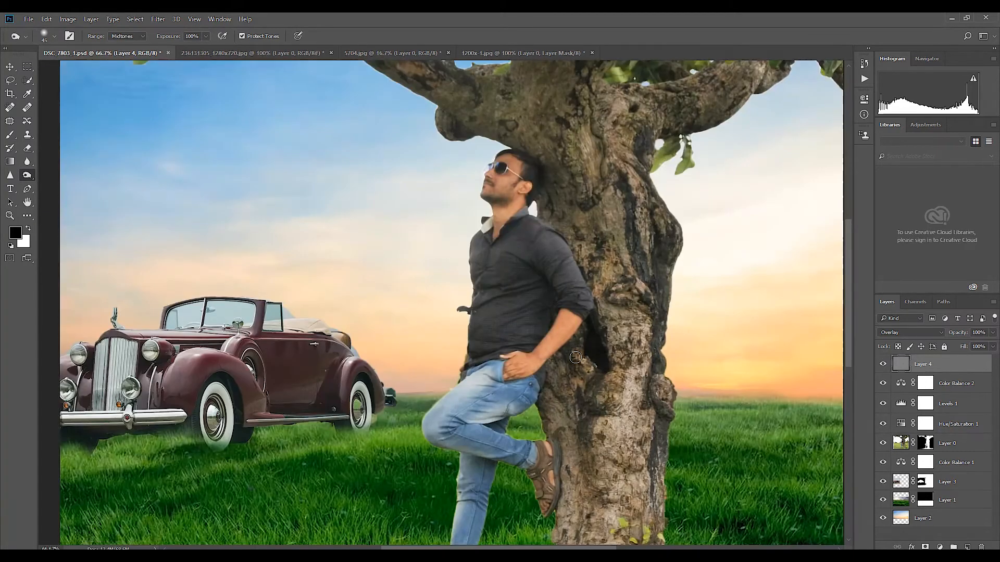
left_click_drag(573, 342, 577, 356)
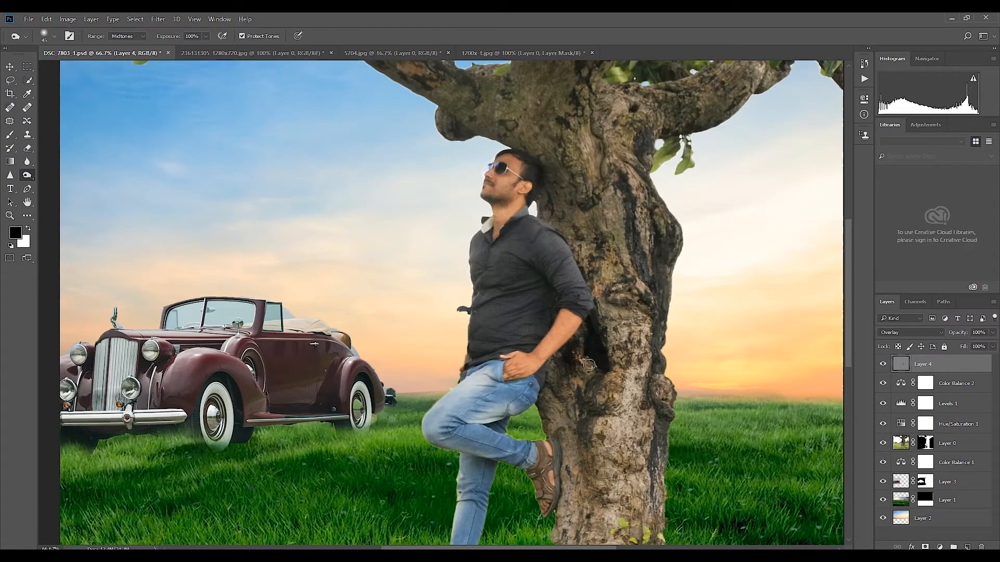
left_click_drag(616, 279, 619, 363)
key("bracketleft")
key("bracketleft")
left_click_drag(624, 241, 628, 336)
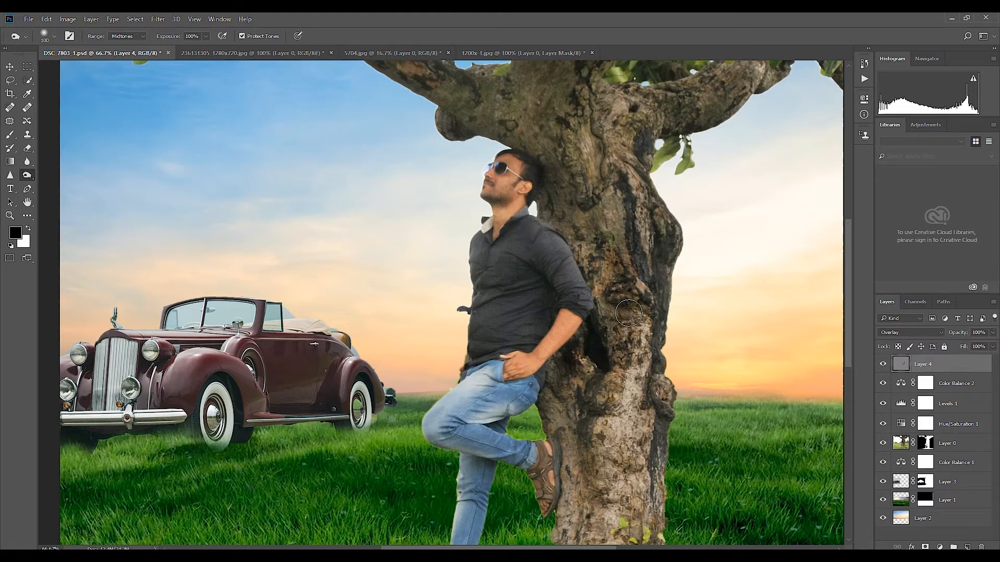
left_click_drag(631, 279, 629, 369)
left_click_drag(567, 383, 554, 358)
left_click_drag(581, 326, 580, 355)
key("bracketleft")
key("bracketleft")
mouse_move(541, 404)
left_mouse_down()
mouse_move(578, 480)
mouse_move(581, 414)
left_mouse_up()
left_click_drag(615, 352, 596, 461)
Step: Deepen the shadows on the man's shirt and down the length of the trunk with larger Burn strokes
mouse_move(550, 296)
left_mouse_down()
mouse_move(534, 314)
mouse_move(547, 342)
mouse_move(565, 350)
mouse_move(562, 366)
mouse_move(428, 214)
mouse_move(298, 136)
mouse_move(434, 227)
mouse_move(508, 245)
left_mouse_up()
key("bracketright")
key("bracketright")
key("bracketright")
key("bracketright")
key("bracketleft")
left_click_drag(497, 118, 514, 254)
key("bracketright")
key("bracketright")
mouse_move(582, 201)
left_mouse_down()
mouse_move(700, 175)
mouse_move(671, 229)
mouse_move(609, 263)
mouse_move(648, 437)
left_mouse_up()
key("ctrl+minus")
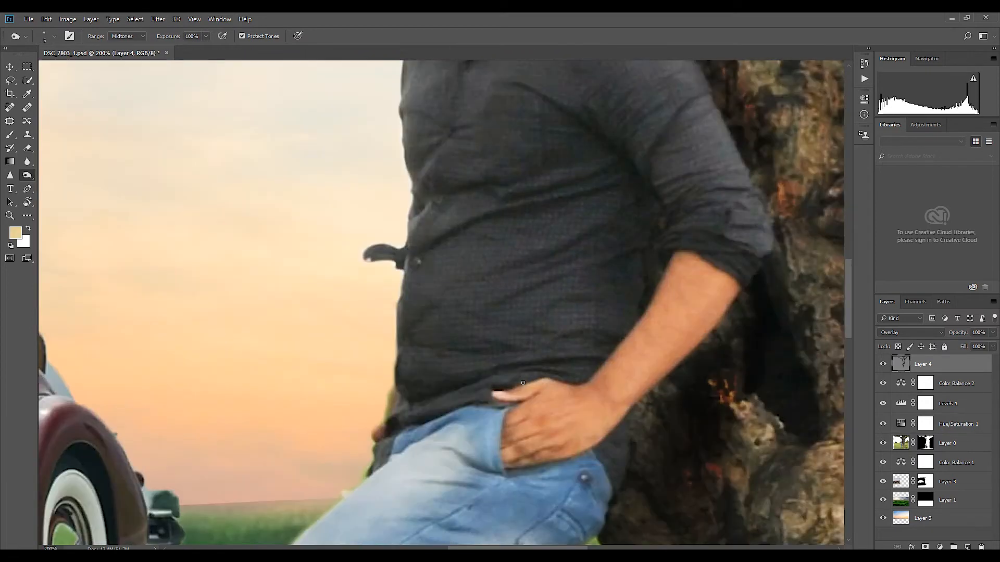
Step: Set the Burn exposure to 48% and darken the jeans along the waistband, below the hand and around the pocket
left_click(206, 36)
left_click_drag(205, 47, 181, 47)
key("bracketright")
key("bracketright")
key("bracketright")
mouse_move(497, 415)
left_mouse_down()
mouse_move(382, 438)
mouse_move(381, 466)
left_mouse_up()
mouse_move(417, 437)
left_mouse_down()
mouse_move(504, 475)
mouse_move(427, 485)
left_mouse_up()
key("bracketright")
key("bracketright")
left_click_drag(494, 482, 579, 459)
key("bracketleft")
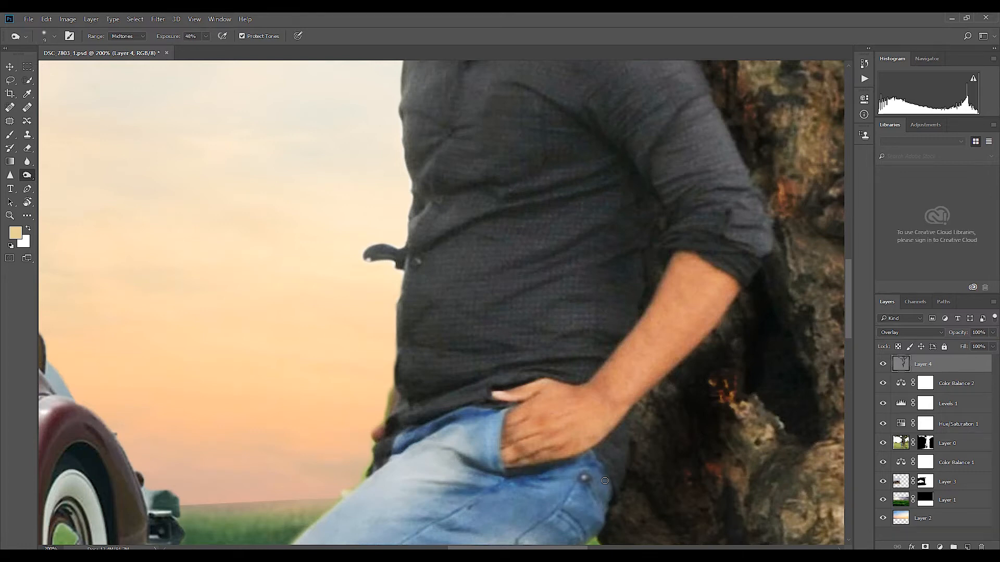
left_click_drag(609, 520, 573, 428)
Step: Raise the Burn exposure to 72% and darken the shaded area along the underside of the man's forearm
key("bracketleft")
key("bracketleft")
key("7")
key("2")
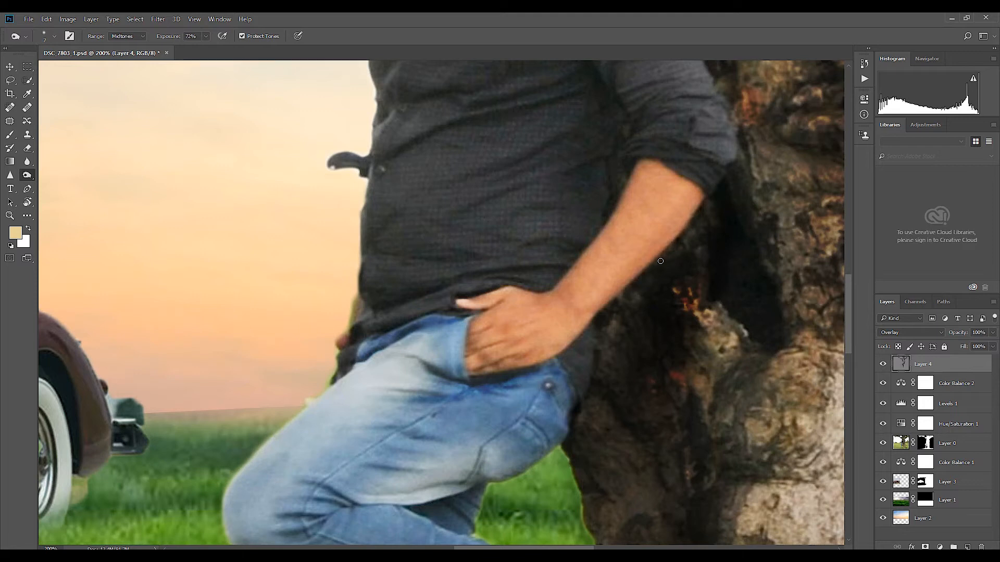
left_click_drag(692, 231, 597, 340)
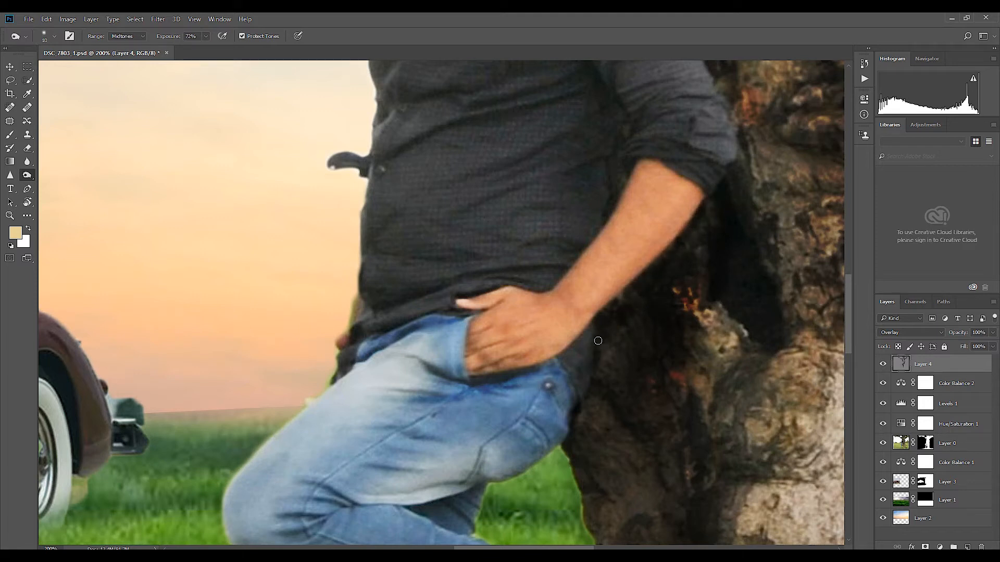
Step: Darken the edge of the man's hip and the shirt beneath his upper arm with Burn strokes
mouse_move(593, 380)
left_mouse_down()
mouse_move(584, 444)
mouse_move(600, 491)
mouse_move(597, 387)
left_mouse_up()
left_click_drag(615, 169, 605, 108)
key("bracketright")
mouse_move(587, 232)
left_mouse_down()
mouse_move(585, 223)
mouse_move(541, 284)
mouse_move(587, 231)
left_mouse_up()
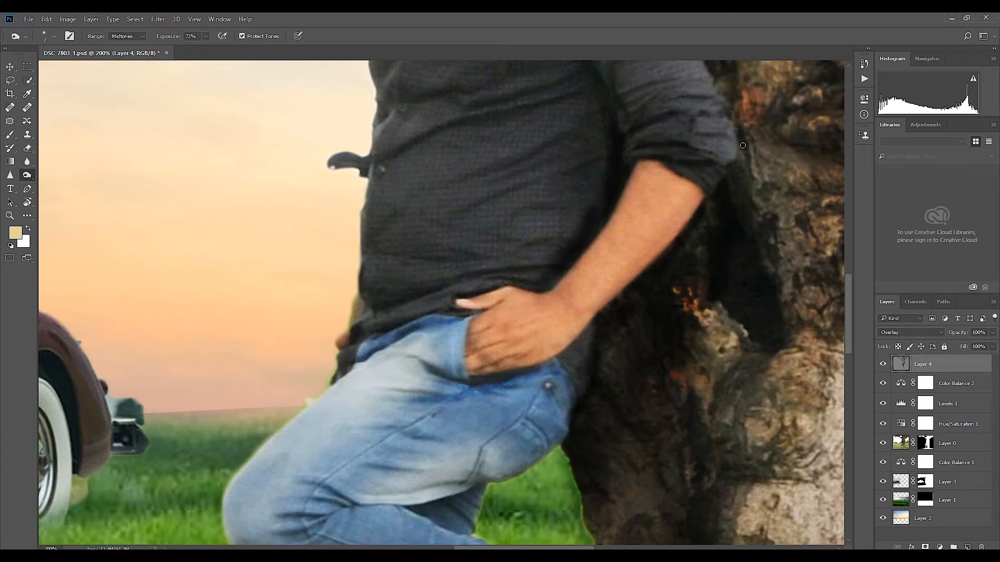
key("ctrl+minus")
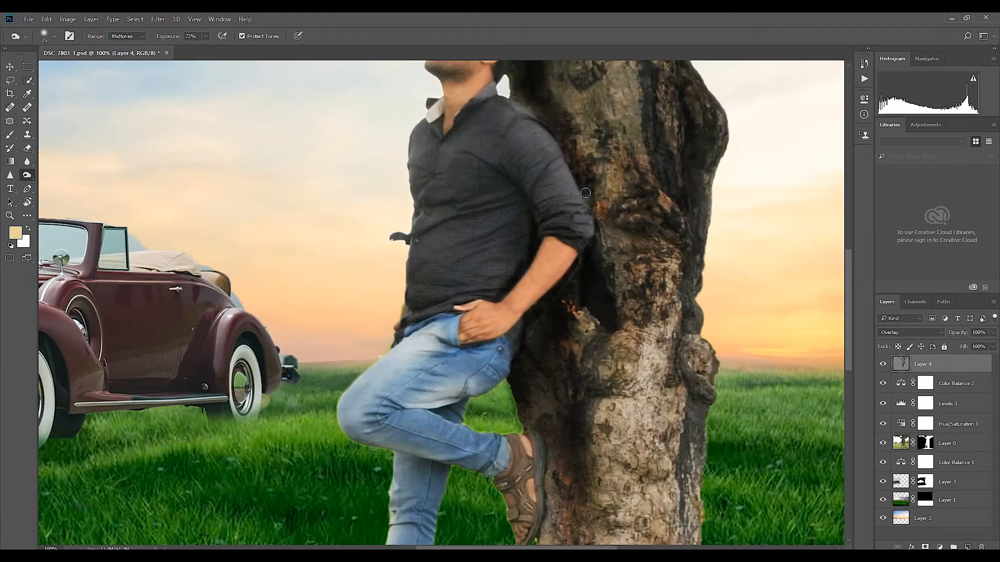
Step: Lower the Burn exposure and softly darken the side of the shirt down to the hip
left_click(206, 36)
left_click_drag(206, 48, 190, 48)
left_click(515, 216)
mouse_move(514, 216)
left_mouse_down()
mouse_move(498, 389)
mouse_move(513, 372)
left_mouse_up()
left_click_drag(493, 313, 528, 341)
Step: Raise the Burn exposure to 79% and darken the shirt along the inner sleeve and side of the torso
key("ctrl+plus")
left_click(205, 36)
left_click_drag(206, 47, 223, 49)
left_click(539, 243)
mouse_move(514, 235)
left_mouse_down()
mouse_move(562, 263)
mouse_move(549, 269)
left_mouse_up()
key("bracketleft")
key("bracketleft")
key("bracketleft")
key("bracketleft")
left_click_drag(511, 214, 504, 166)
mouse_move(567, 292)
left_mouse_down()
mouse_move(608, 337)
mouse_move(665, 457)
left_mouse_up()
key("bracketright")
mouse_move(582, 376)
left_mouse_down()
mouse_move(557, 416)
mouse_move(548, 464)
mouse_move(599, 473)
left_mouse_up()
left_click_drag(523, 292, 492, 333)
mouse_move(475, 232)
left_mouse_down()
mouse_move(368, 316)
mouse_move(369, 300)
left_mouse_up()
Step: Burn the front edge and creases of the shirt with a smaller brush
key("bracketleft")
key("bracketleft")
key("bracketleft")
key("bracketleft")
left_click_drag(344, 238, 340, 253)
mouse_move(346, 288)
left_mouse_down()
mouse_move(361, 316)
mouse_move(334, 283)
left_mouse_up()
mouse_move(335, 288)
left_mouse_down()
mouse_move(355, 331)
mouse_move(345, 403)
left_mouse_up()
left_click_drag(417, 383, 533, 262)
mouse_move(444, 337)
left_mouse_down()
mouse_move(436, 349)
mouse_move(489, 329)
left_mouse_up()
Step: Deepen the broad shadows across the shirt's midsection and lower torso with a larger Burn brush
key("bracketright")
key("bracketright")
key("bracketright")
key("bracketright")
mouse_move(541, 334)
left_mouse_down()
mouse_move(619, 312)
mouse_move(424, 395)
left_mouse_up()
key("bracketright")
key("bracketright")
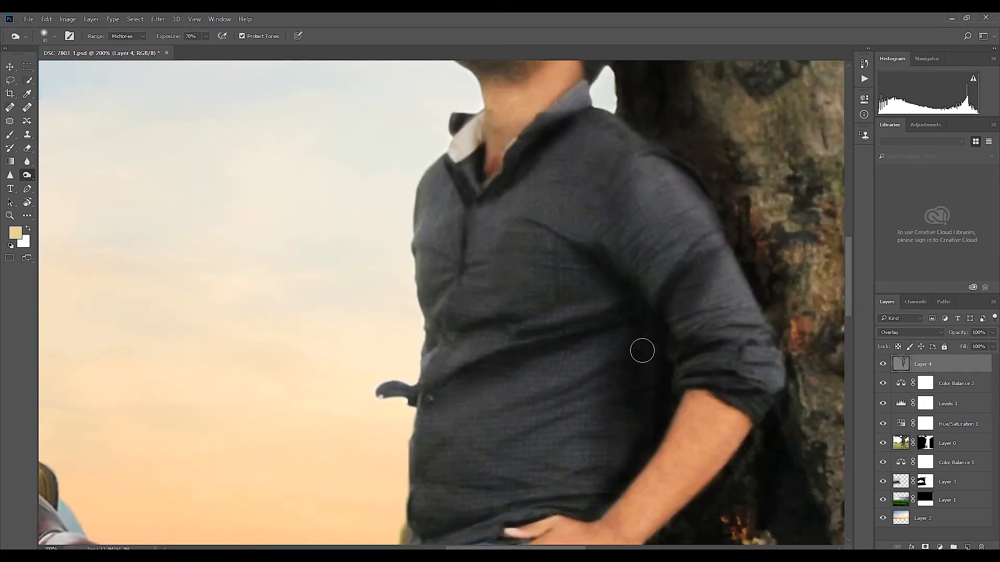
left_click_drag(598, 384, 515, 416)
left_click_drag(583, 467, 501, 494)
Step: Darken the shirt's lower front edge and the folds above the hem with the Burn tool
key("bracketleft")
mouse_move(436, 412)
left_mouse_down()
mouse_move(426, 489)
mouse_move(454, 436)
left_mouse_up()
mouse_move(479, 458)
left_mouse_down()
mouse_move(426, 455)
mouse_move(421, 419)
left_mouse_up()
mouse_move(510, 440)
left_mouse_down()
mouse_move(435, 463)
mouse_move(427, 475)
left_mouse_up()
left_click_drag(424, 459, 401, 495)
left_click_drag(420, 418, 416, 440)
Step: Burn the chest edge, button placket and collar line of the shirt with progressively smaller brushes
key("bracketleft")
key("bracketleft")
key("bracketleft")
key("bracketleft")
left_click_drag(428, 276, 408, 272)
left_click_drag(442, 225, 431, 347)
key("bracketleft")
key("bracketleft")
key("bracketleft")
key("bracketleft")
left_click_drag(478, 198, 464, 260)
left_click_drag(526, 132, 488, 180)
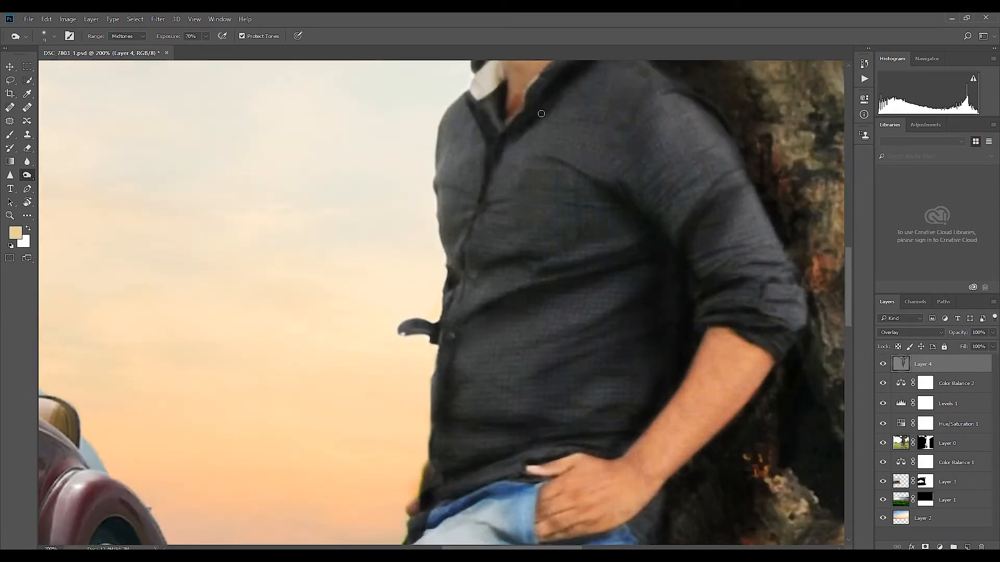
Step: Darken the chest pocket outline and the folds along the shirt's upper front edge
left_click_drag(542, 155, 608, 200)
left_click_drag(615, 204, 603, 252)
left_click_drag(686, 153, 576, 147)
left_click_drag(456, 156, 468, 235)
mouse_move(449, 195)
left_mouse_down()
mouse_move(425, 242)
mouse_move(451, 307)
left_mouse_up()
left_click_drag(467, 243, 444, 295)
Step: Darken the jeans' hip, back pocket and thigh folds with a larger Burn brush
left_click_drag(627, 397, 589, 48)
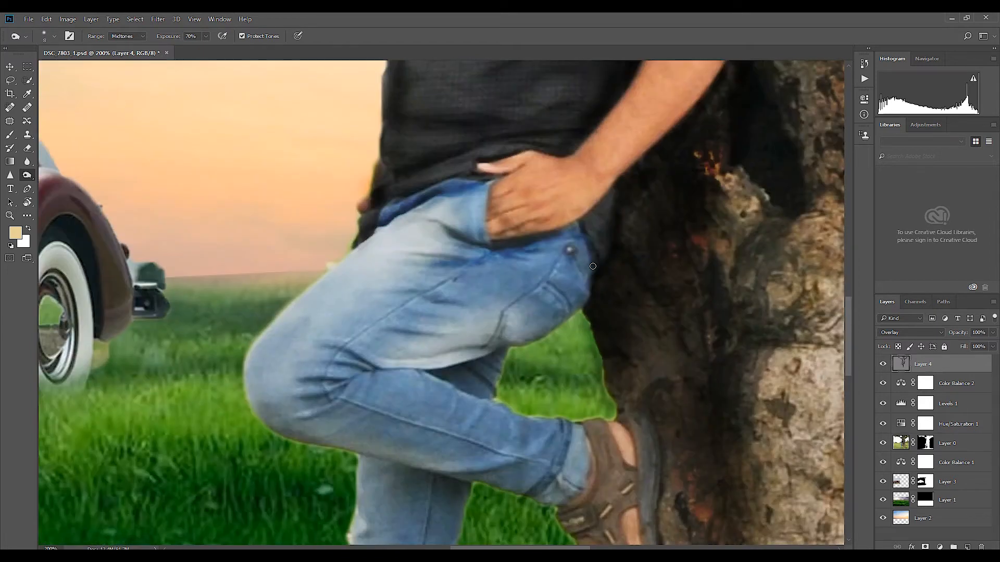
key("bracketright")
key("bracketright")
key("bracketright")
left_click_drag(567, 255, 507, 317)
mouse_move(499, 333)
left_mouse_down()
mouse_move(457, 372)
mouse_move(484, 391)
left_mouse_up()
mouse_move(427, 226)
left_mouse_down()
mouse_move(484, 255)
mouse_move(406, 302)
left_mouse_up()
left_click_drag(448, 302, 375, 354)
left_click_drag(424, 236, 365, 263)
Step: Burn the shadows along the bent lower leg of the jeans and around the raised sandal
left_click_drag(406, 380, 557, 429)
key("bracketleft")
key("bracketleft")
key("bracketleft")
mouse_move(627, 411)
left_mouse_down()
mouse_move(654, 437)
mouse_move(666, 513)
mouse_move(564, 310)
left_mouse_up()
key("bracketleft")
key("bracketleft")
mouse_move(564, 312)
left_mouse_down()
mouse_move(549, 431)
mouse_move(567, 479)
mouse_move(541, 458)
left_mouse_up()
Step: Darken the bent knee's outer edge and the standing leg of the jeans with larger Burn strokes
key("bracketright")
key("bracketright")
key("bracketright")
key("bracketright")
mouse_move(268, 268)
left_mouse_down()
mouse_move(341, 339)
mouse_move(325, 489)
mouse_move(320, 277)
mouse_move(352, 290)
mouse_move(341, 416)
left_mouse_up()
key("bracketleft")
key("bracketleft")
key("bracketleft")
key("bracketleft")
key("bracketleft")
key("bracketright")
key("ctrl+minus")
mouse_move(378, 372)
left_mouse_down()
mouse_move(361, 499)
mouse_move(336, 541)
left_mouse_up()
key("bracketright")
mouse_move(336, 540)
left_mouse_down()
mouse_move(377, 453)
mouse_move(364, 462)
mouse_move(501, 443)
mouse_move(454, 465)
mouse_move(411, 461)
left_mouse_up()
Step: Lower the Burn exposure to 50% and darken the shaded parts of the man's head
key("ctrl+minus")
key("ctrl+minus")
mouse_move(559, 273)
left_mouse_down()
mouse_move(565, 419)
mouse_move(634, 396)
left_mouse_up()
key("ctrl+plus")
key("ctrl+plus")
key("ctrl+plus")
mouse_move(554, 152)
left_mouse_down()
mouse_move(585, 310)
mouse_move(657, 336)
left_mouse_up()
key("bracketleft")
key("bracketleft")
key("bracketleft")
key("bracketleft")
key("bracketleft")
key("bracketleft")
key("bracketleft")
left_click(206, 36)
left_click_drag(207, 50, 184, 51)
key("bracketright")
key("bracketright")
key("bracketright")
key("bracketright")
mouse_move(622, 281)
left_mouse_down()
mouse_move(608, 268)
mouse_move(625, 257)
left_mouse_up()
key("bracketleft")
key("bracketleft")
key("bracketleft")
key("5")
key("ctrl+plus")
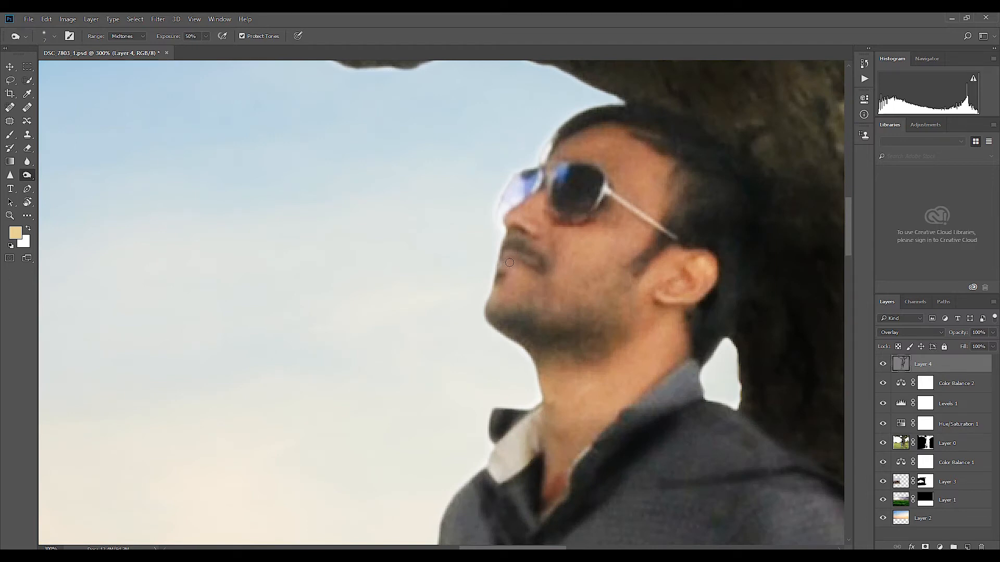
Step: Set the Burn exposure to 39% and darken the man's beard, the underside of his jaw and his neck
left_click(205, 37)
left_click_drag(206, 51, 188, 50)
key("bracketleft")
key("bracketleft")
key("bracketright")
key("bracketright")
mouse_move(537, 334)
left_mouse_down()
mouse_move(553, 334)
mouse_move(550, 448)
left_mouse_up()
key("bracketleft")
key("bracketleft")
key("bracketleft")
key("bracketleft")
key("bracketleft")
key("bracketleft")
key("3")
key("9")
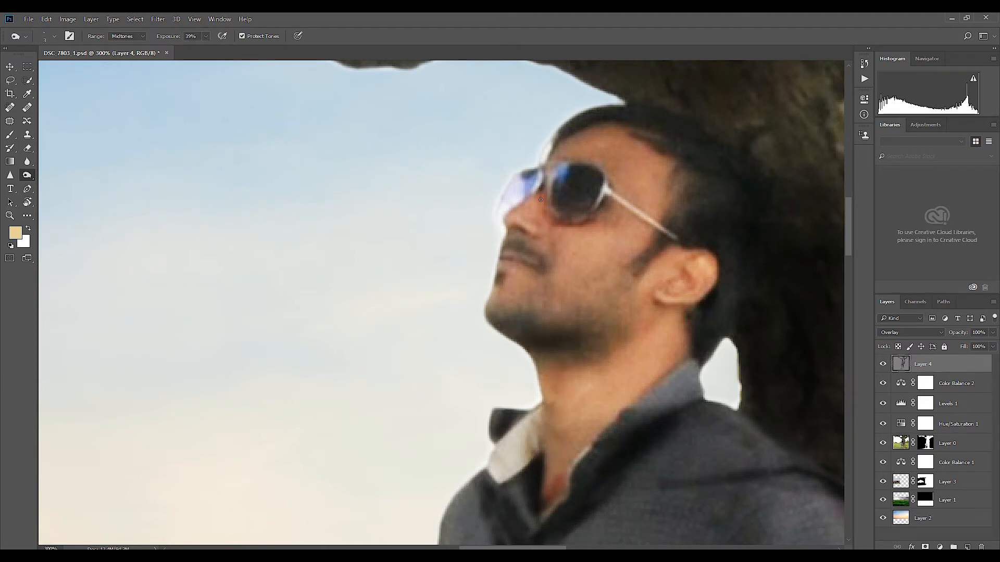
key("bracketright")
Step: Identify Layer 3 as the vintage car by toggling its visibility, and darken it with a Curves adjustment
key("ctrl+minus")
key("ctrl+minus")
key("ctrl+minus")
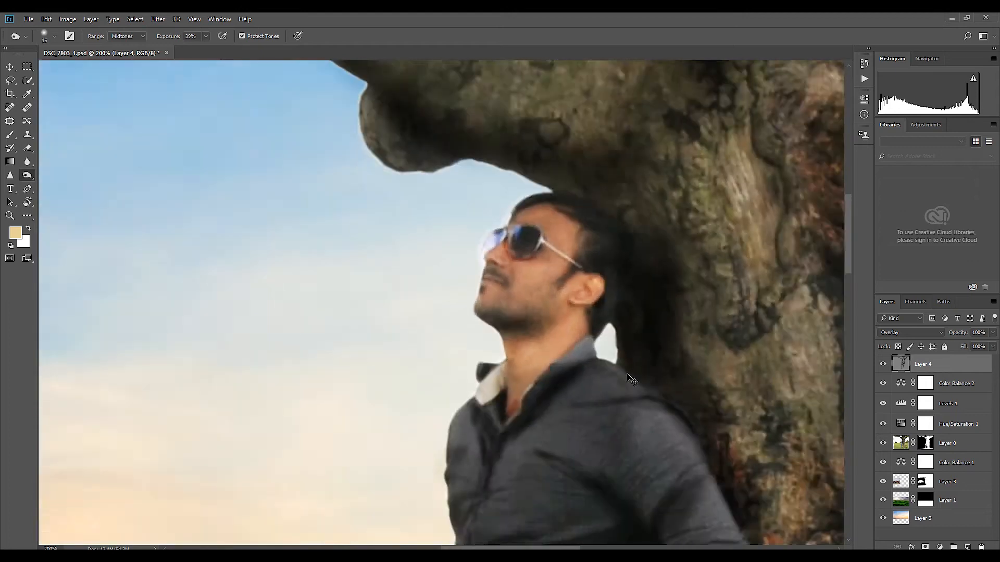
left_click_drag(500, 364, 813, 177)
left_click(946, 482)
left_click(880, 482)
left_click(882, 482)
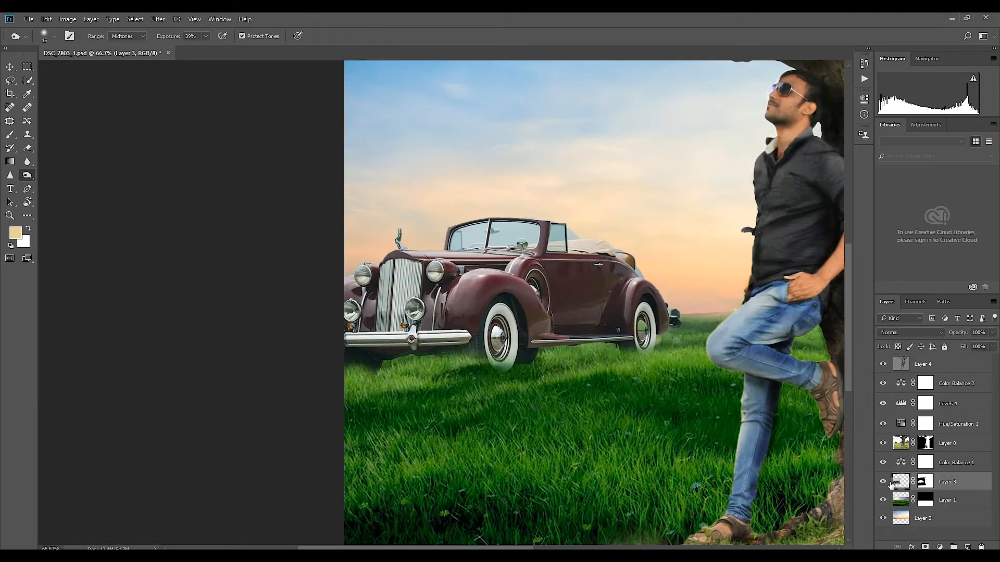
key("ctrl+m")
left_click_drag(669, 229, 669, 243)
left_click(843, 157)
Step: Raise the Burn exposure and darken the car's hood and front fender on Layer 4
mouse_move(589, 295)
left_mouse_down()
mouse_move(642, 328)
mouse_move(563, 326)
left_mouse_up()
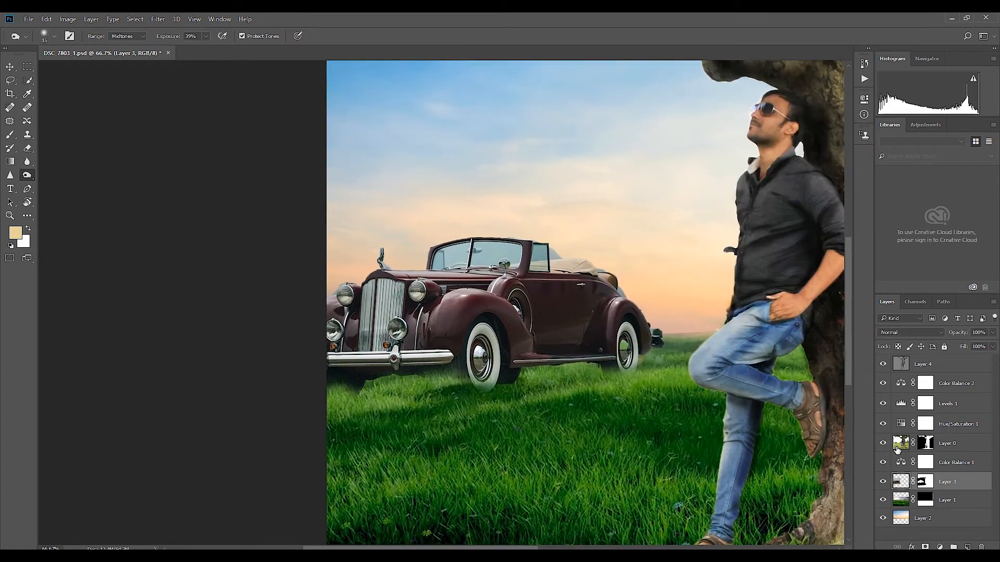
key("ctrl+plus")
key("ctrl+plus")
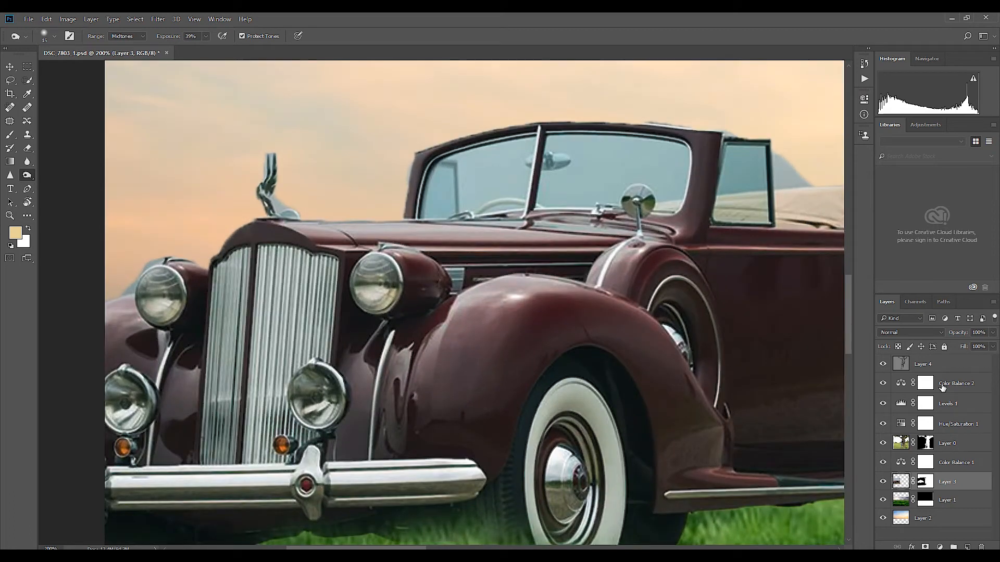
left_click(935, 366)
left_click_drag(520, 313, 491, 315)
left_click_drag(206, 36, 226, 47)
mouse_move(481, 234)
left_mouse_down()
mouse_move(308, 229)
mouse_move(447, 235)
left_mouse_up()
left_click_drag(354, 232, 575, 247)
left_click_drag(299, 240, 379, 246)
mouse_move(371, 265)
left_mouse_down()
mouse_move(393, 287)
mouse_move(552, 280)
left_mouse_up()
mouse_move(452, 291)
left_mouse_down()
mouse_move(620, 249)
mouse_move(671, 250)
left_mouse_up()
left_click_drag(626, 255, 593, 292)
Step: Enlarge the Burn brush and darken the broad surfaces of the car's bodywork
key("bracketright")
key("bracketright")
key("bracketright")
key("bracketright")
key("bracketright")
mouse_move(503, 294)
left_mouse_down()
mouse_move(406, 410)
mouse_move(382, 338)
left_mouse_up()
mouse_move(628, 370)
left_mouse_down()
mouse_move(499, 254)
mouse_move(423, 298)
left_mouse_up()
mouse_move(519, 367)
left_mouse_down()
mouse_move(641, 328)
mouse_move(526, 358)
left_mouse_up()
left_click_drag(583, 288, 582, 362)
Step: Set the Burn exposure to 50% and deepen the car's fenders and side panels with larger strokes
left_click_drag(206, 36, 205, 43)
key("bracketright")
key("bracketright")
key("bracketright")
left_click_drag(537, 350, 729, 437)
key("bracketleft")
key("bracketleft")
left_click_drag(460, 312, 466, 389)
left_click_drag(646, 359, 451, 325)
left_click_drag(231, 378, 660, 300)
left_click_drag(599, 427, 602, 275)
left_click_drag(633, 333, 599, 433)
mouse_move(513, 349)
left_mouse_down()
mouse_move(476, 394)
mouse_move(546, 308)
left_mouse_up()
Step: Darken the front fender around the headlights with a smaller Burn brush
key("ctrl+minus")
left_click_drag(426, 290, 558, 371)
key("bracketleft")
key("bracketleft")
key("bracketleft")
key("bracketleft")
key("bracketleft")
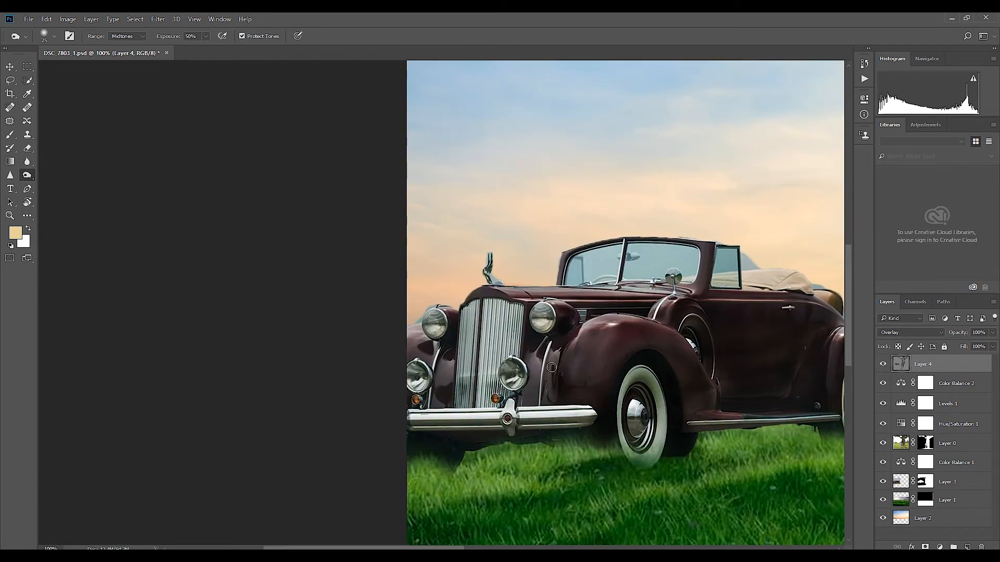
key("bracketright")
mouse_move(512, 336)
left_mouse_down()
mouse_move(466, 318)
mouse_move(481, 359)
mouse_move(512, 317)
mouse_move(456, 415)
mouse_move(594, 417)
left_mouse_up()
Step: Set the Burn exposure to 100% and darken the car's lower front, fender top and door side
left_click(206, 36)
left_click_drag(206, 50, 236, 50)
key("bracketleft")
key("bracketleft")
left_click_drag(526, 402, 571, 399)
key("bracketright")
key("bracketright")
mouse_move(595, 319)
left_mouse_down()
mouse_move(566, 372)
mouse_move(620, 338)
left_mouse_up()
mouse_move(434, 359)
left_mouse_down()
mouse_move(415, 340)
mouse_move(687, 291)
left_mouse_up()
left_click_drag(724, 329, 575, 336)
mouse_move(631, 315)
left_mouse_down()
mouse_move(607, 291)
mouse_move(747, 399)
left_mouse_up()
Step: Lower the Burn exposure to 33% and darken the tree trunk with a large brush
key("ctrl+minus")
key("ctrl+minus")
mouse_move(724, 526)
left_mouse_down()
mouse_move(647, 420)
mouse_move(608, 445)
left_mouse_up()
key("bracketleft")
key("bracketleft")
key("bracketleft")
left_click(206, 37)
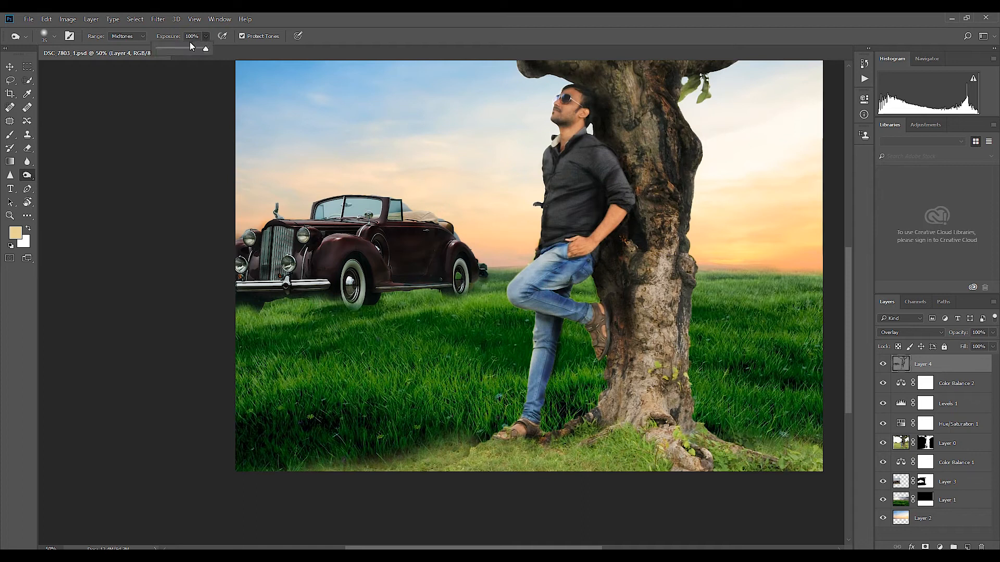
key("bracketright")
key("bracketright")
key("bracketright")
key("bracketright")
mouse_move(566, 462)
left_mouse_down()
mouse_move(495, 508)
mouse_move(474, 487)
mouse_move(274, 467)
mouse_move(499, 408)
mouse_move(786, 471)
mouse_move(680, 404)
mouse_move(660, 133)
mouse_move(666, 238)
left_mouse_up()
left_click_drag(619, 159, 653, 268)
left_click_drag(620, 138, 575, 339)
Step: Darken the tree's large branches and their junction with the trunk using a smaller Burn brush
key("bracketleft")
key("bracketleft")
key("bracketleft")
key("bracketleft")
mouse_move(574, 333)
left_mouse_down()
mouse_move(533, 286)
mouse_move(771, 322)
left_mouse_up()
mouse_move(505, 355)
left_mouse_down()
mouse_move(419, 306)
mouse_move(551, 367)
mouse_move(565, 303)
left_mouse_up()
Step: Reselect the Burn tool, shrink its brush for the leaves, and set its exposure to 64%, then 100%
right_click(27, 179)
left_click(60, 185)
key("bracketleft")
key("bracketleft")
key("bracketleft")
key("bracketleft")
key("bracketleft")
key("bracketleft")
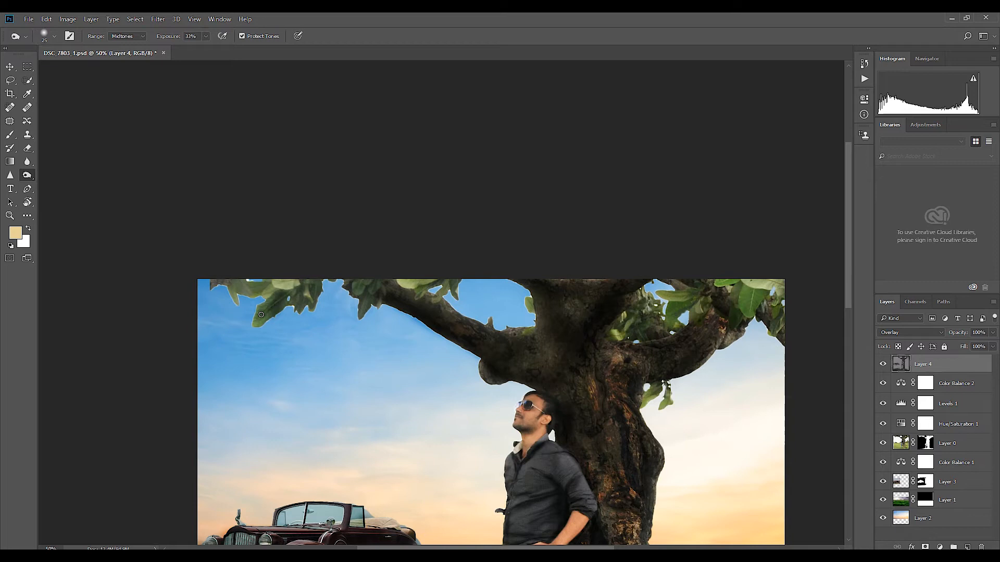
key("6")
key("4")
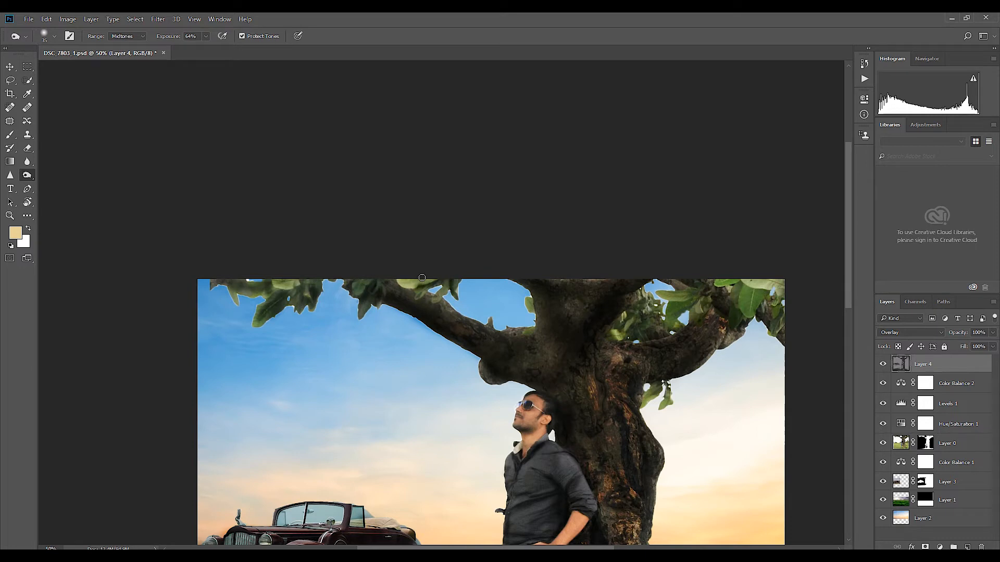
key("0")
key("bracketleft")
key("bracketleft")
key("bracketleft")
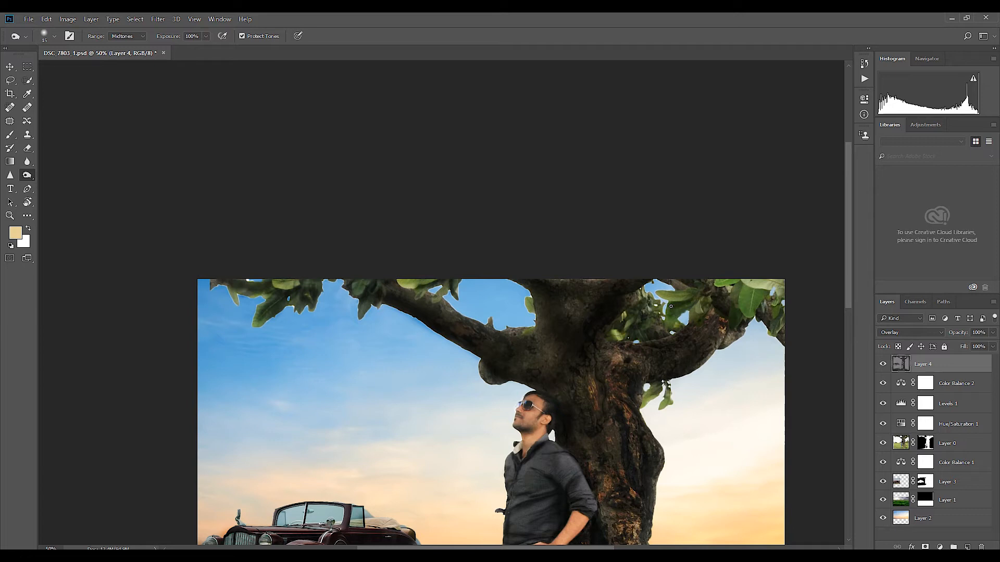
Step: Darken the tree's leaves and the small hanging twig with larger Burn strokes at 100% exposure
key("bracketright")
key("bracketright")
key("bracketright")
key("bracketright")
key("bracketright")
key("bracketright")
key("bracketright")
key("bracketright")
key("bracketright")
key("bracketright")
key("bracketright")
key("bracketright")
mouse_move(749, 294)
left_mouse_down()
mouse_move(776, 299)
mouse_move(793, 285)
mouse_move(782, 272)
mouse_move(704, 293)
mouse_move(644, 337)
mouse_move(652, 276)
mouse_move(747, 303)
left_mouse_up()
left_click_drag(650, 375, 657, 398)
mouse_move(410, 286)
left_mouse_down()
mouse_move(439, 274)
mouse_move(263, 310)
mouse_move(519, 335)
left_mouse_up()
key("bracketleft")
key("bracketleft")
key("bracketleft")
key("ctrl+minus")
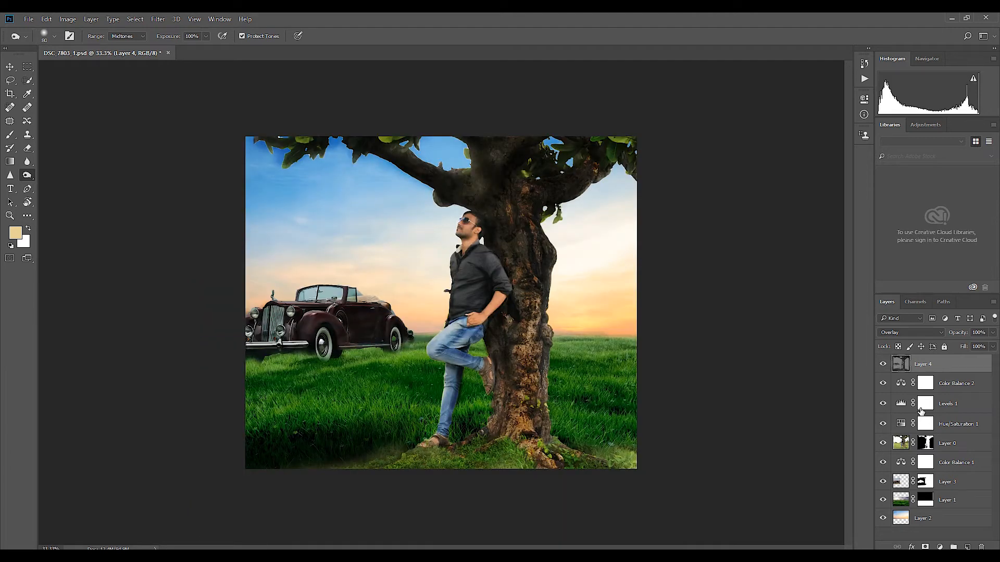
Step: Lower the opacity of Layer 4 to 90%
left_click(992, 333)
left_click_drag(993, 346, 988, 346)
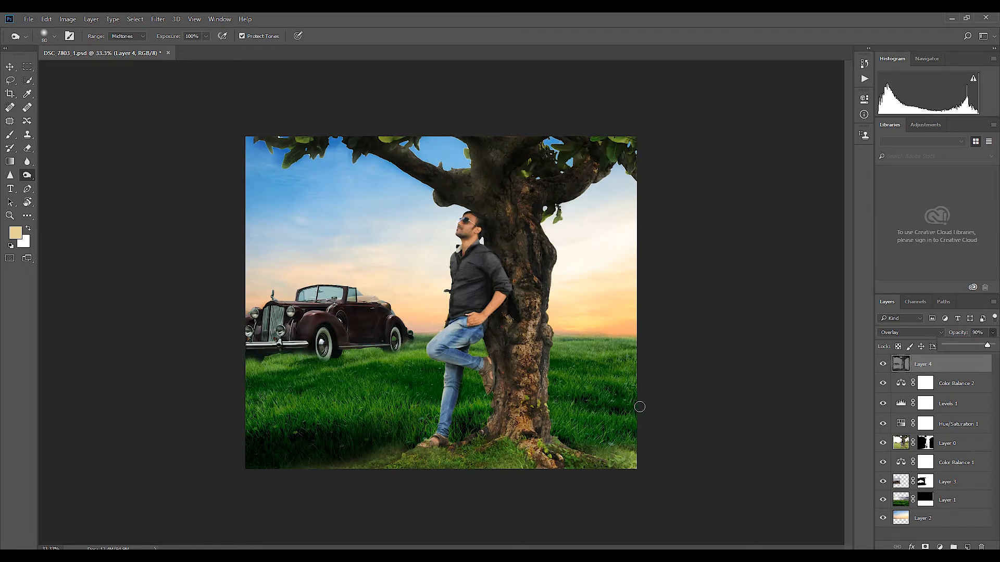
key("bracketright")
key("bracketright")
key("bracketright")
key("bracketright")
key("bracketright")
key("bracketright")
key("bracketright")
key("bracketright")
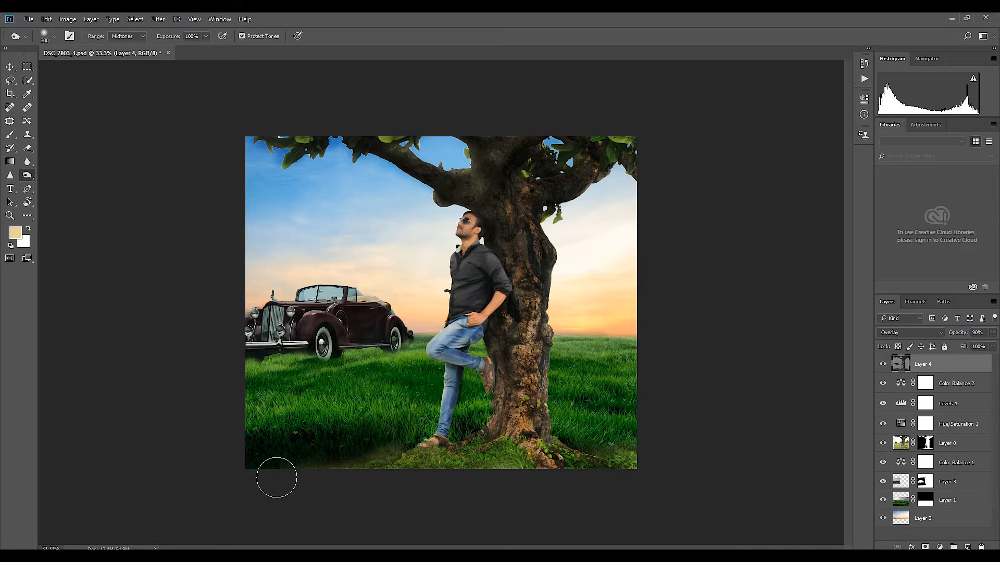
Step: Apply the GREYCstoration noise-removal filter to Layer 0 with Strength 100, inspecting the man's face and shirt in the preview
key("v")
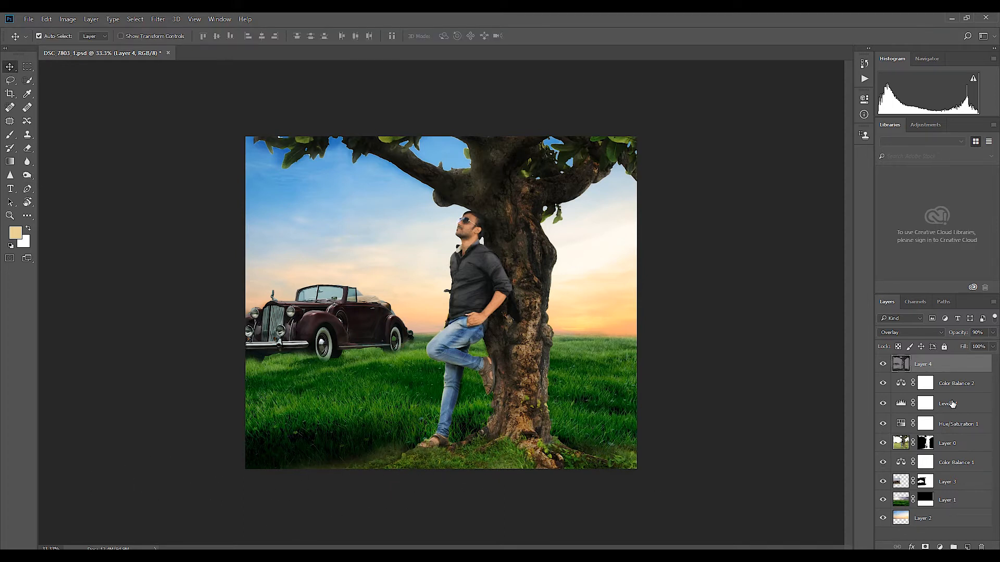
left_click(968, 424)
left_click(952, 443)
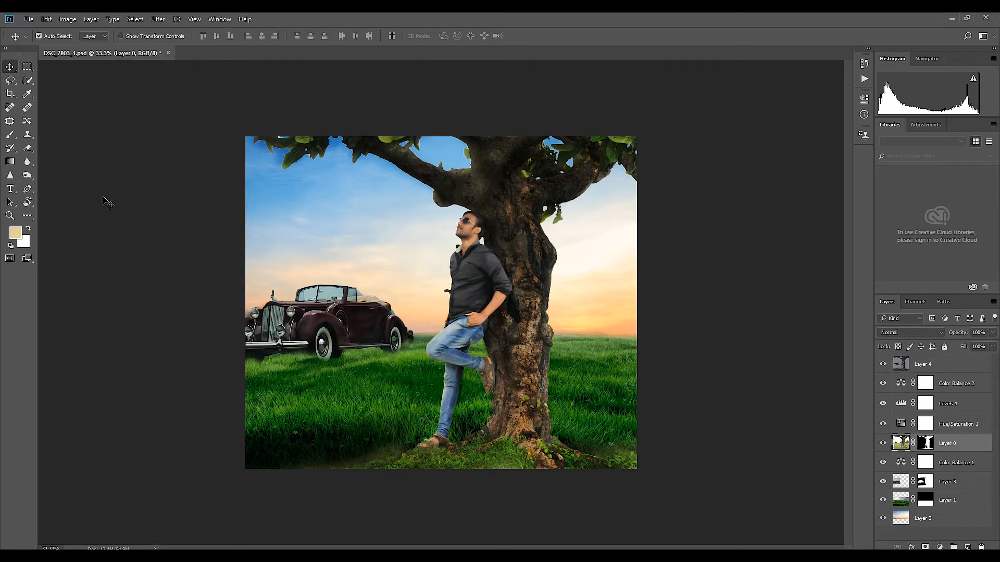
left_click(157, 18)
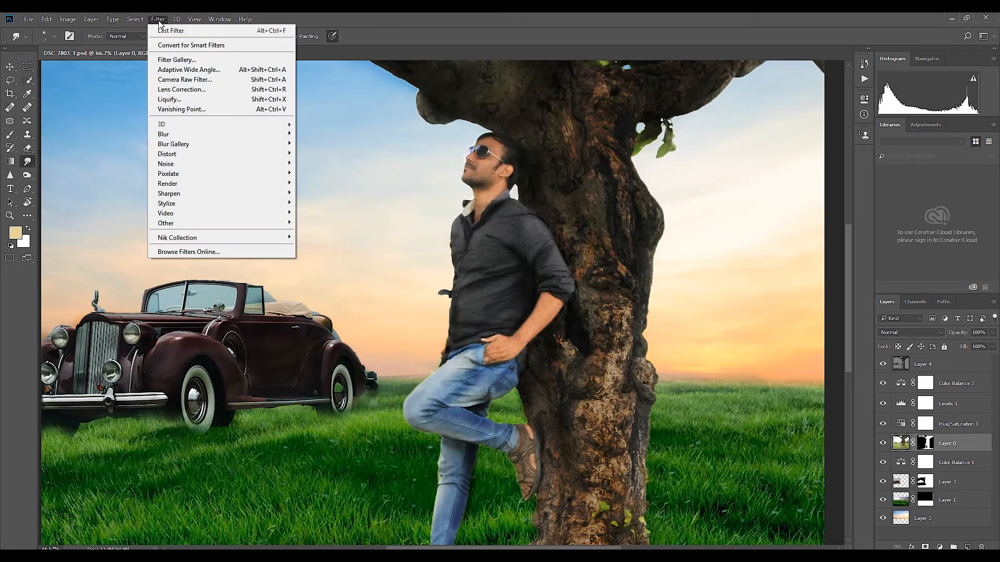
mouse_move(185, 166)
left_click(314, 193)
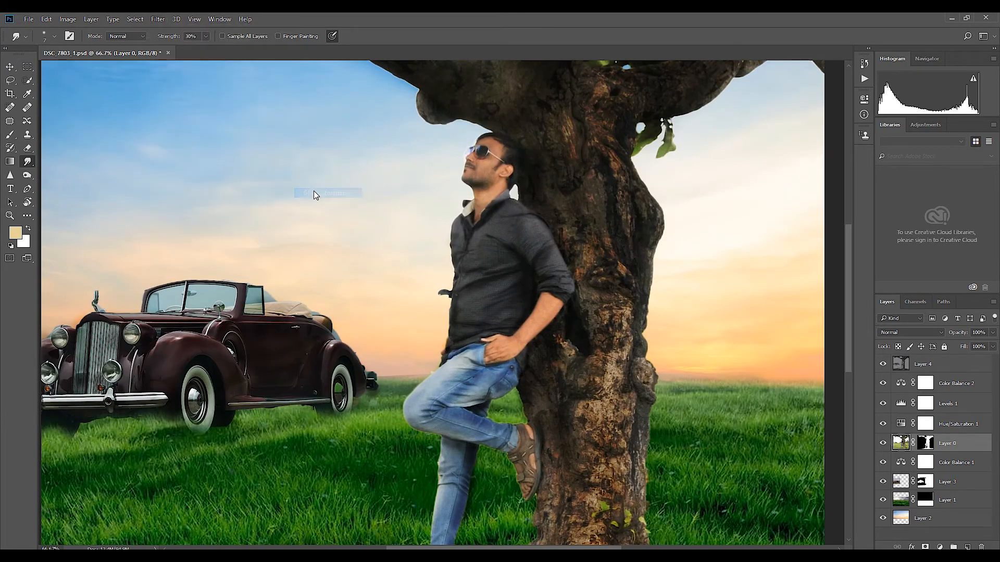
left_click_drag(472, 302, 479, 165)
left_click_drag(461, 359, 426, 374)
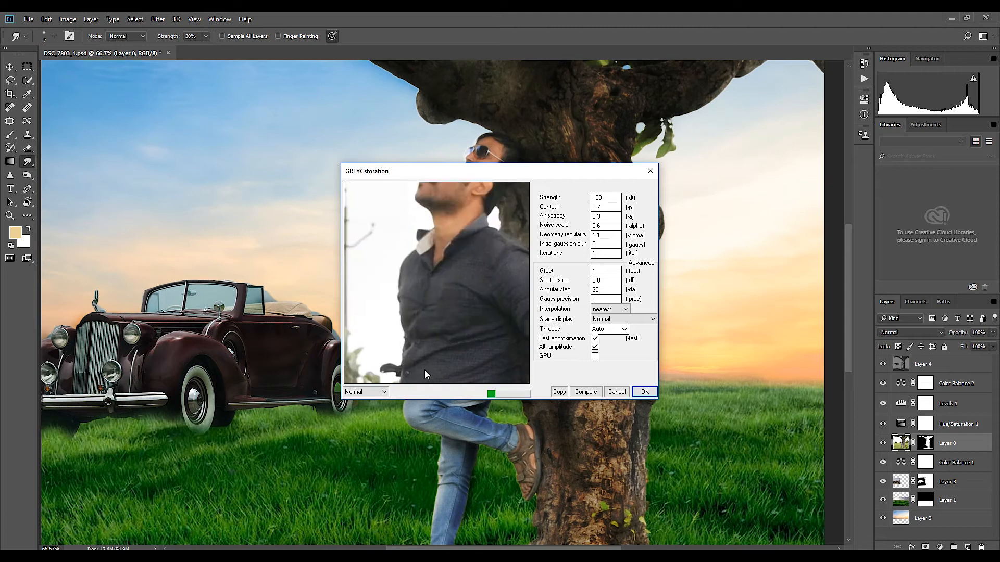
type("100")
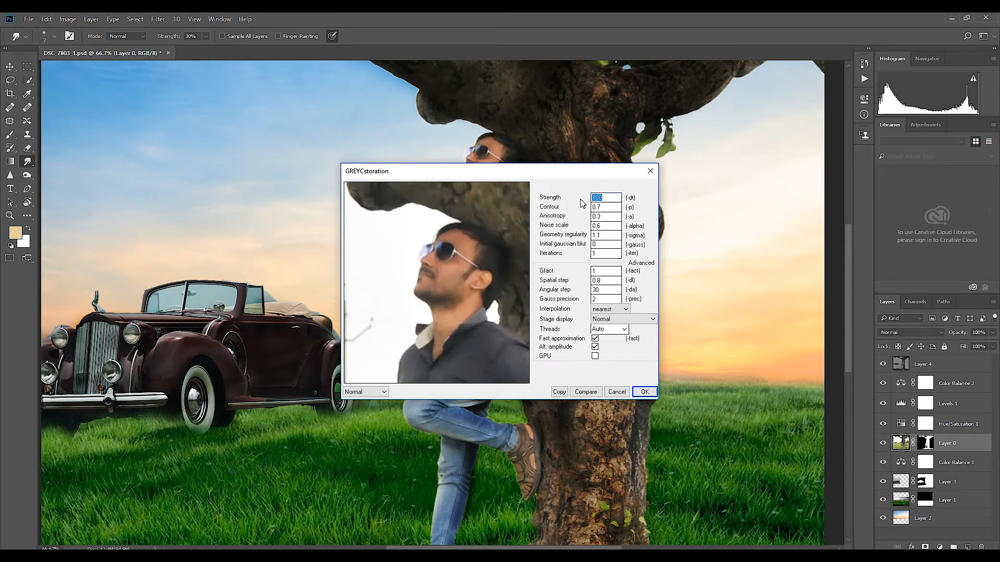
left_click(644, 391)
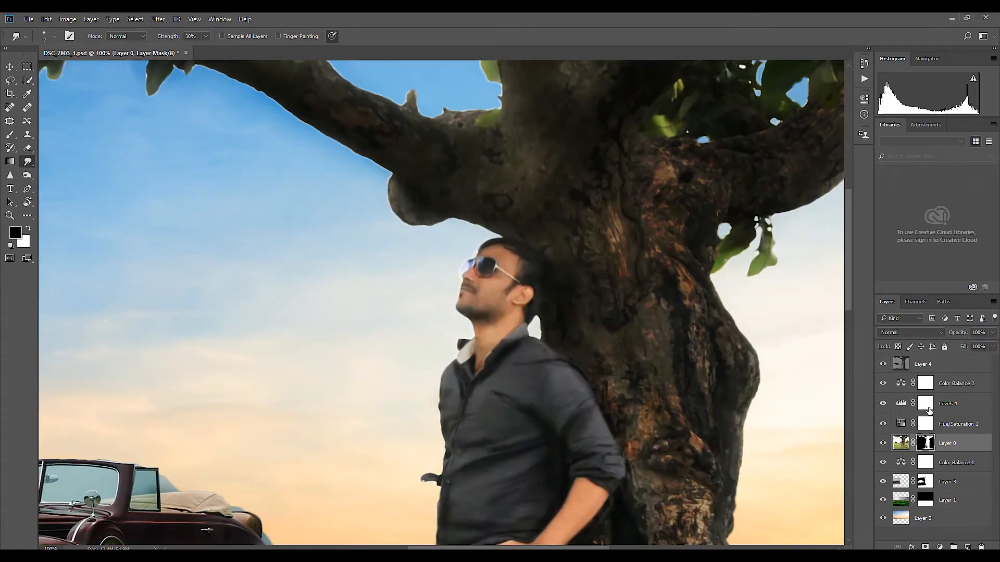
Step: Brighten the front edge and thigh of the man's jeans on Layer 4 with the Dodge tool
left_click(915, 369)
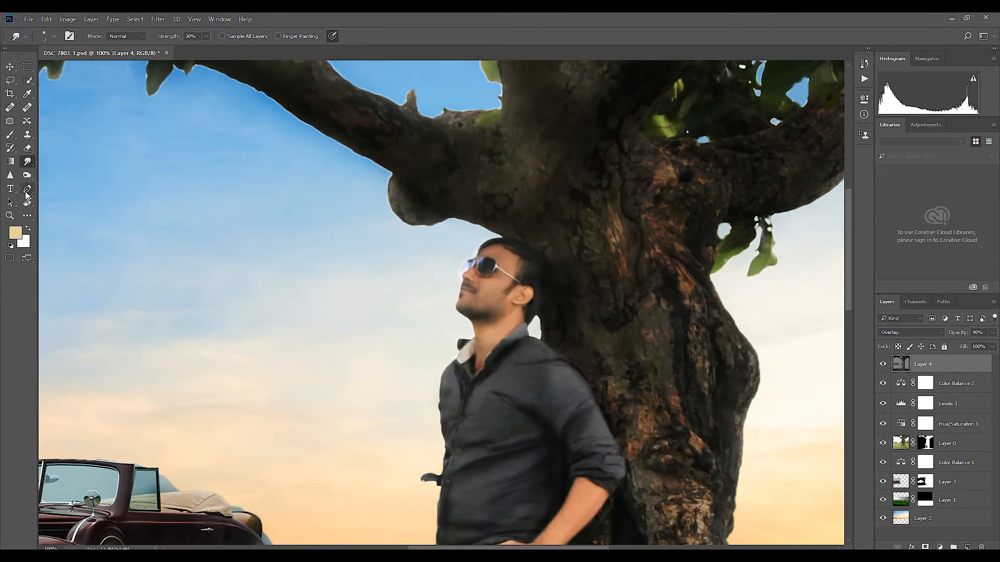
right_click(27, 175)
left_click(60, 174)
left_click_drag(442, 410, 434, 331)
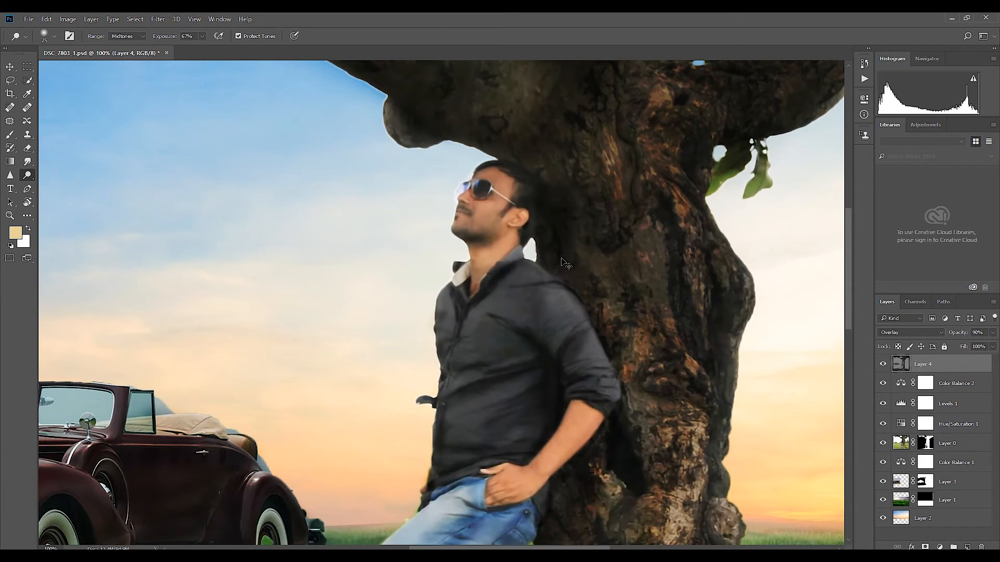
key("ctrl+minus")
left_click_drag(442, 413, 458, 268)
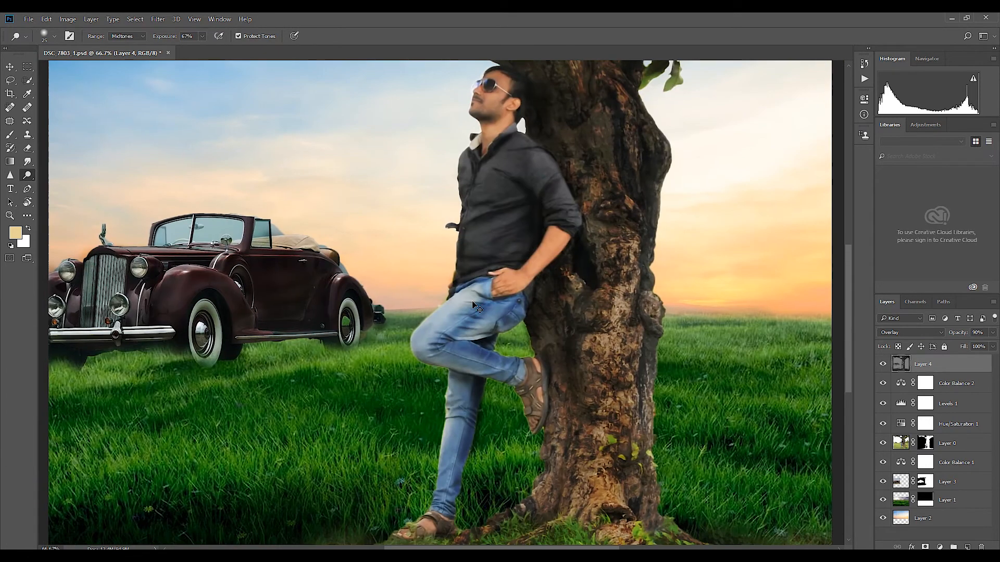
key("ctrl+plus")
key("ctrl+plus")
mouse_move(462, 332)
left_mouse_down()
mouse_move(366, 409)
mouse_move(502, 309)
left_mouse_up()
key("bracketleft")
key("bracketleft")
key("bracketleft")
mouse_move(424, 359)
left_mouse_down()
mouse_move(361, 454)
mouse_move(398, 501)
left_mouse_up()
Step: Set the Dodge exposure to 78% and brighten the shirt's lower folds near the hem with a smaller brush
key("bracketleft")
Step: Lower the Dodge exposure and brighten the front edge of the man's shirt with a larger brush
key("ctrl+minus")
left_click_drag(511, 150, 550, 321)
key("ctrl+plus")
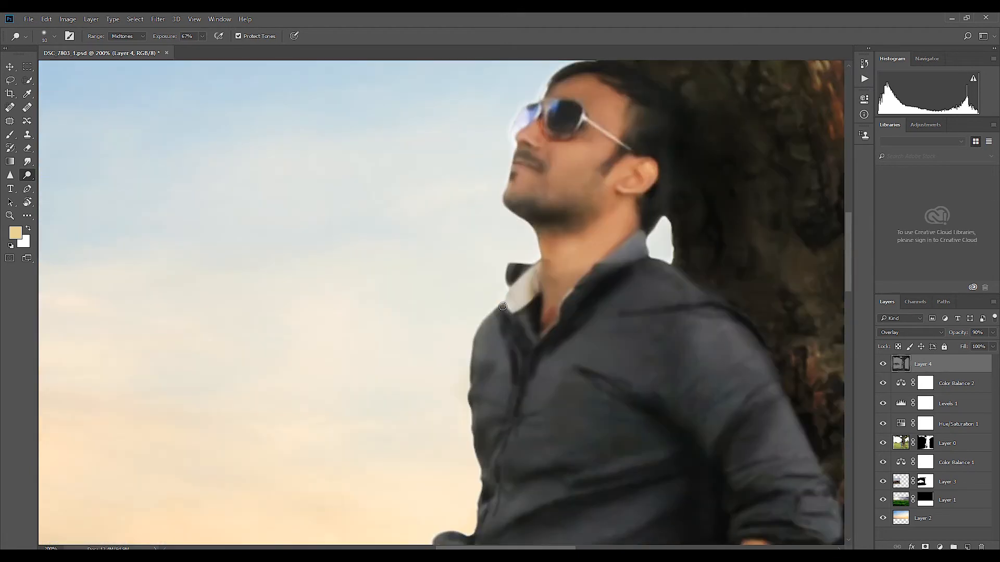
left_click_drag(202, 36, 188, 48)
key("bracketright")
key("bracketright")
mouse_move(487, 319)
left_mouse_down()
mouse_move(469, 447)
mouse_move(486, 334)
left_mouse_up()
left_click_drag(480, 414, 480, 247)
left_click_drag(445, 375, 460, 408)
left_click_drag(459, 494, 459, 347)
mouse_move(457, 360)
left_mouse_down()
mouse_move(444, 417)
mouse_move(458, 336)
left_mouse_up()
Step: Brighten the horizontal folds across the front of the shirt with Dodge strokes
left_click_drag(575, 275, 492, 479)
left_click_drag(427, 415, 514, 378)
left_click_drag(433, 348, 575, 340)
left_click_drag(458, 339, 475, 275)
left_click_drag(407, 309, 410, 245)
left_click_drag(443, 447, 468, 313)
left_click_drag(468, 313, 545, 291)
left_click_drag(442, 372, 527, 389)
left_click_drag(431, 440, 488, 420)
left_click_drag(202, 36, 221, 48)
Step: Brighten the fold highlights at the shirt's front edge and across its middle with a smaller Dodge brush
key("bracketleft")
key("bracketleft")
left_click_drag(423, 435, 536, 407)
left_click_drag(433, 368, 573, 385)
key("bracketleft")
key("bracketleft")
key("bracketleft")
left_click_drag(452, 278, 474, 266)
mouse_move(475, 220)
left_mouse_down()
mouse_move(544, 209)
mouse_move(574, 221)
left_mouse_up()
Step: Brighten the shirt's chest, upper sleeve and rolled cuff with a larger Dodge brush
key("bracketright")
key("bracketright")
key("bracketright")
key("bracketright")
key("bracketright")
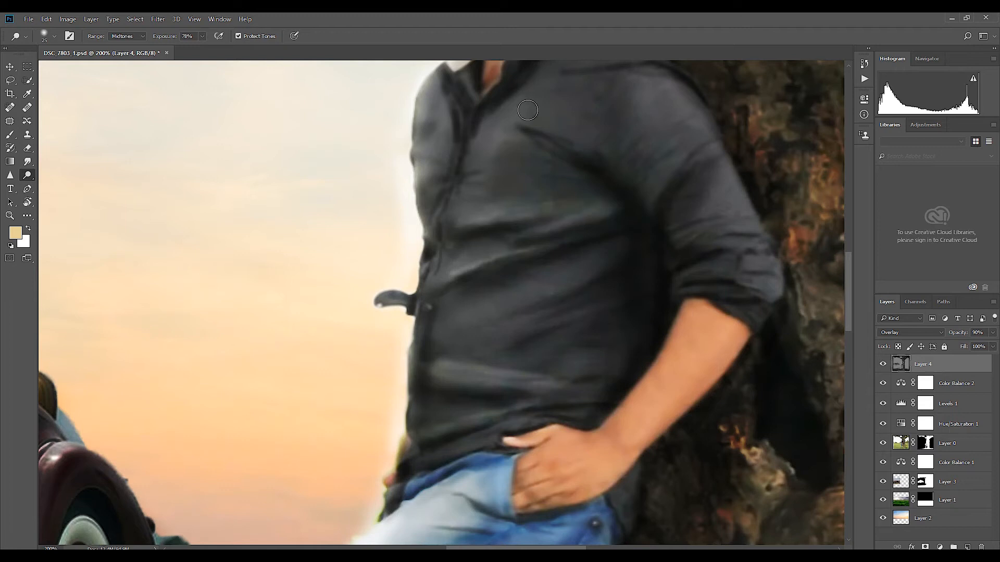
left_click_drag(527, 110, 601, 147)
left_click_drag(647, 192, 701, 142)
left_click_drag(673, 242, 741, 231)
left_click_drag(778, 280, 744, 275)
Step: Brighten the front of the man's jeans down the leg with a larger Dodge brush
key("ctrl+0")
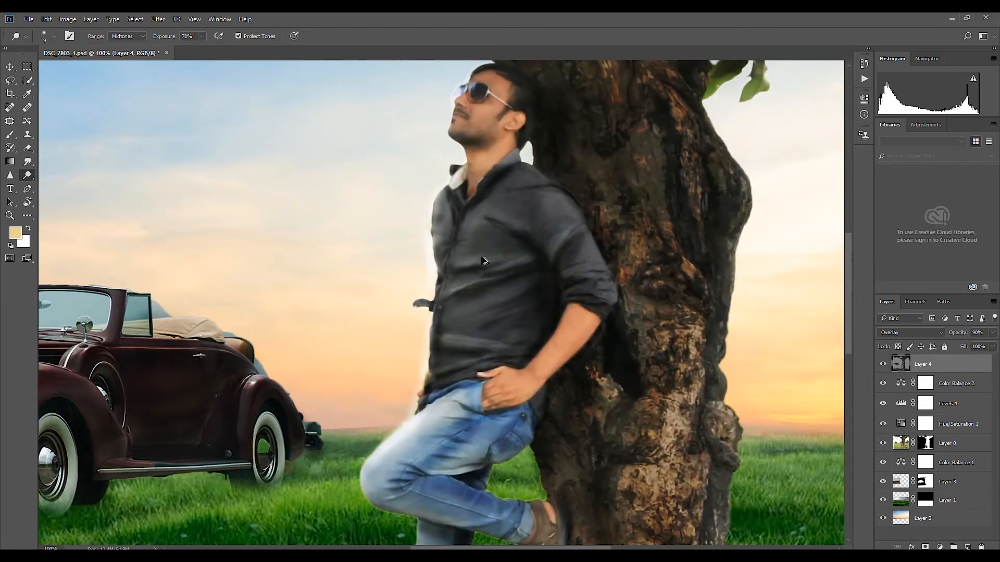
key("ctrl+1")
mouse_move(461, 459)
left_mouse_down()
mouse_move(461, 323)
mouse_move(449, 364)
left_mouse_up()
key("bracketright")
key("bracketright")
key("bracketright")
key("bracketright")
key("bracketright")
left_click_drag(455, 316, 434, 462)
Step: Brighten the twig and the rounded knob on the tree's large branch with the Dodge tool
key("ctrl+minus")
left_click_drag(554, 195, 560, 434)
key("ctrl+plus")
key("ctrl+plus")
mouse_move(539, 135)
left_mouse_down()
mouse_move(593, 285)
mouse_move(493, 339)
left_mouse_up()
mouse_move(472, 252)
left_mouse_down()
mouse_move(474, 301)
mouse_move(635, 331)
left_mouse_up()
left_click_drag(478, 242, 732, 385)
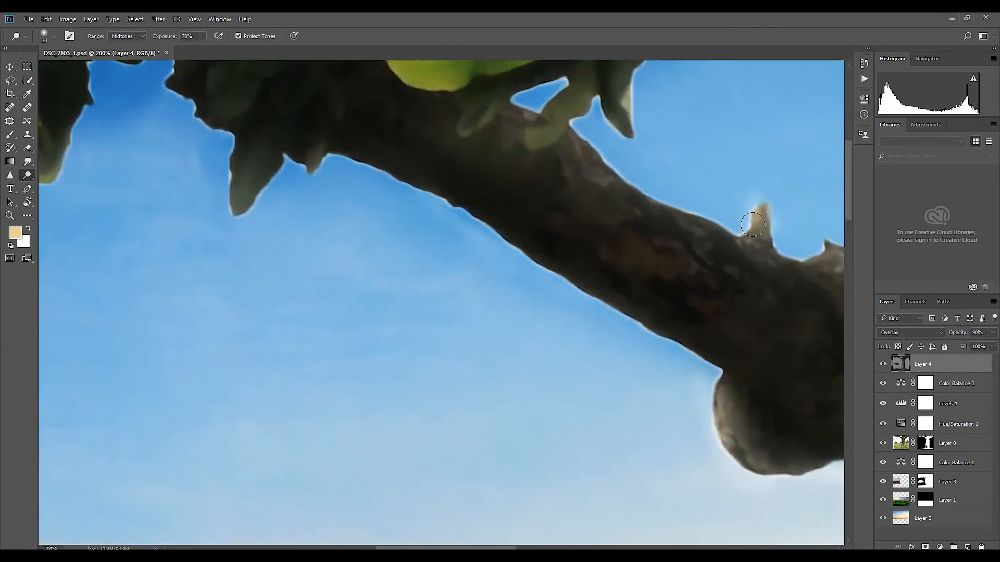
Step: Brighten the sky-facing edges of the tree's branches with a larger Dodge brush
key("ctrl+minus")
key("ctrl+minus")
key("bracketright")
key("bracketright")
key("bracketright")
key("bracketright")
key("bracketright")
key("bracketright")
mouse_move(785, 310)
left_mouse_down()
mouse_move(573, 276)
mouse_move(813, 262)
left_mouse_up()
mouse_move(445, 219)
left_mouse_down()
mouse_move(547, 270)
mouse_move(445, 218)
left_mouse_up()
left_click_drag(351, 230, 284, 209)
Step: Brighten the upper edges of the vintage car's body with broad Dodge strokes
mouse_move(626, 420)
left_mouse_down()
mouse_move(532, 312)
mouse_move(604, 302)
left_mouse_up()
mouse_move(394, 383)
left_mouse_down()
mouse_move(448, 392)
mouse_move(493, 445)
left_mouse_up()
mouse_move(299, 364)
left_mouse_down()
mouse_move(348, 365)
mouse_move(231, 374)
mouse_move(227, 392)
mouse_move(170, 417)
left_mouse_up()
key("]")
key("]")
key("]")
mouse_move(268, 398)
left_mouse_down()
mouse_move(312, 410)
mouse_move(289, 428)
mouse_move(324, 409)
left_mouse_up()
mouse_move(442, 403)
left_mouse_down()
mouse_move(465, 413)
mouse_move(244, 382)
mouse_move(275, 397)
left_mouse_up()
Step: Reduce the noise of the grass on Layer 1 with the GREYCstoration filter at strength 12
key("ctrl+minus")
left_click_drag(667, 475, 620, 395)
key("v")
key("ctrl+minus")
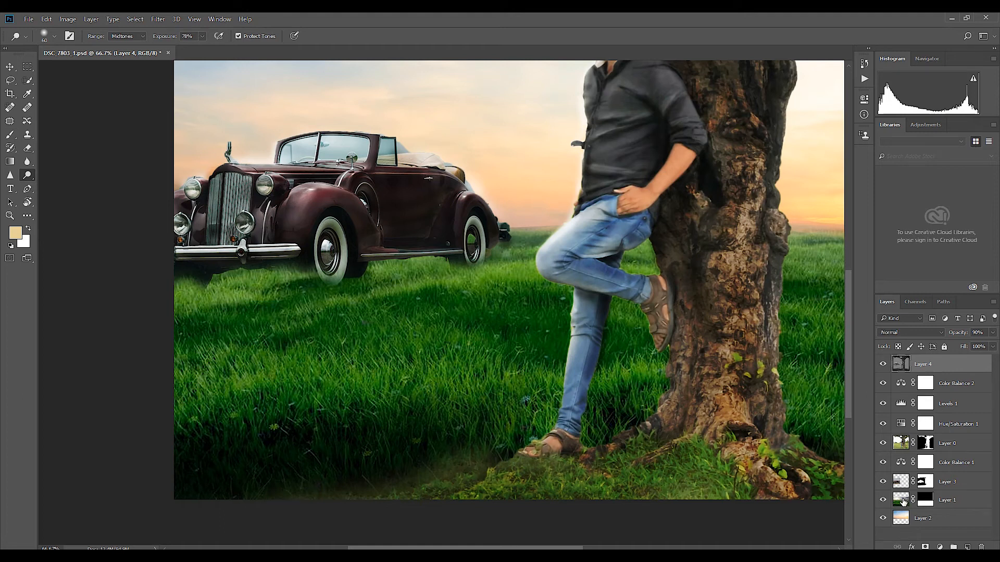
left_click(902, 500)
left_click(158, 18)
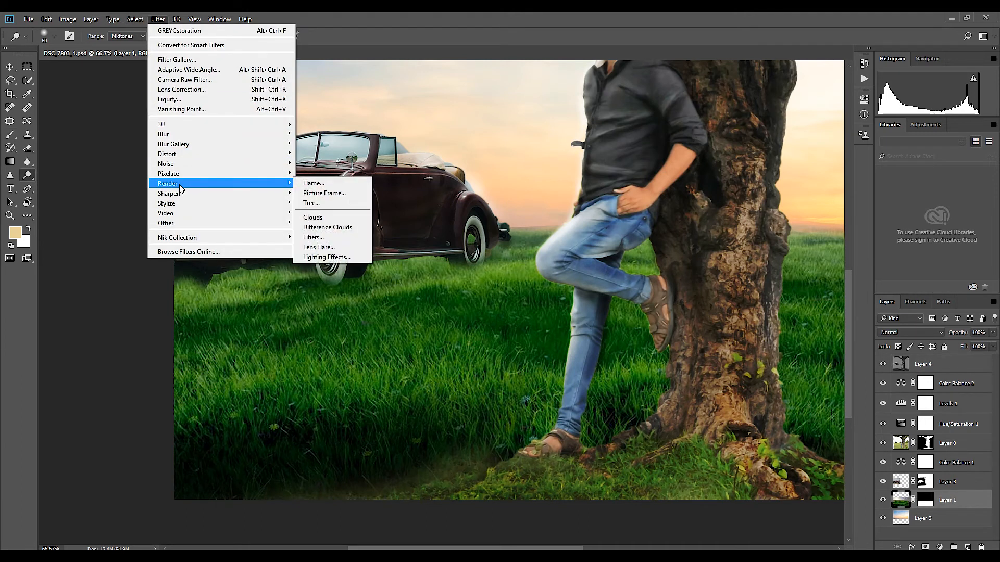
mouse_move(175, 163)
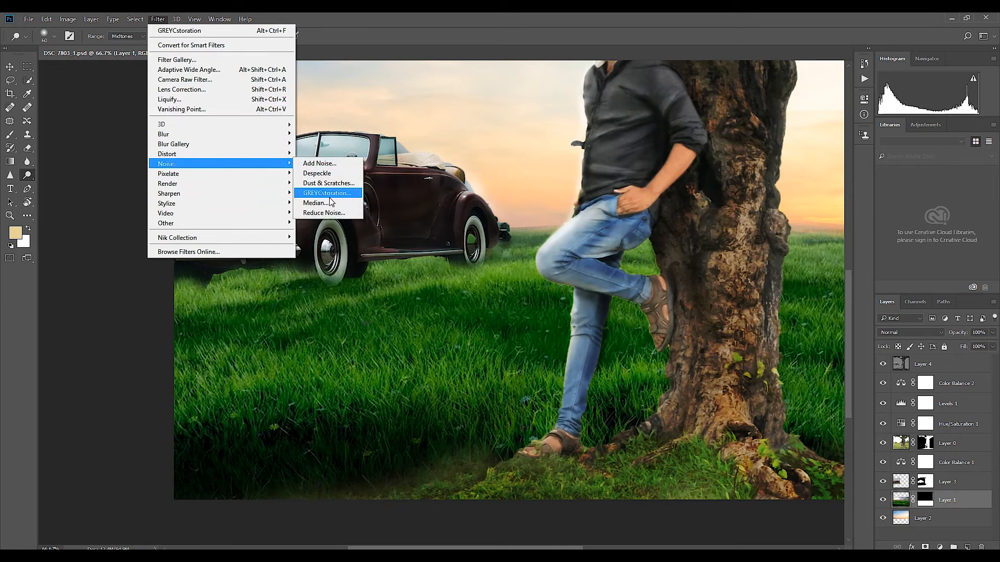
left_click(327, 193)
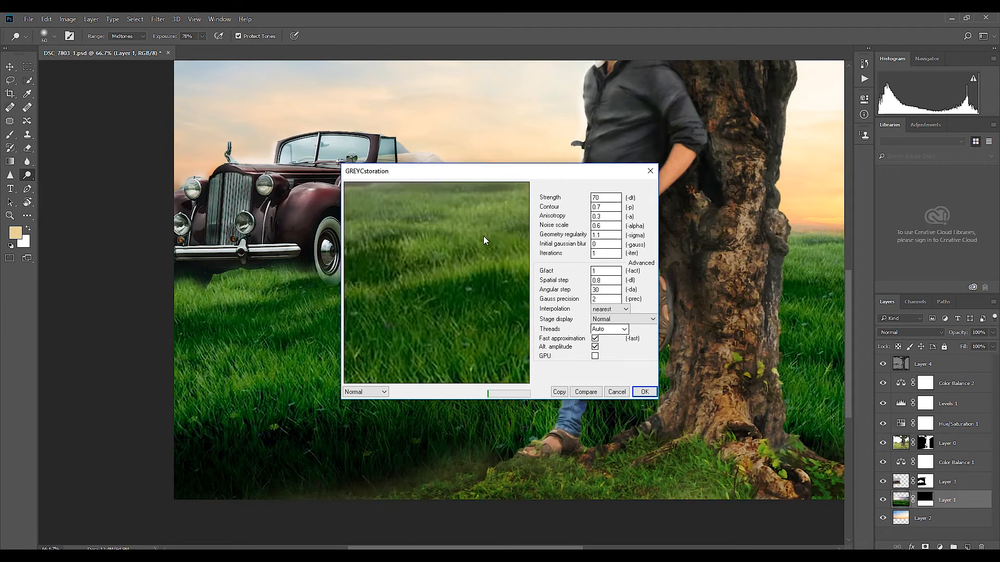
type("12")
left_click(644, 392)
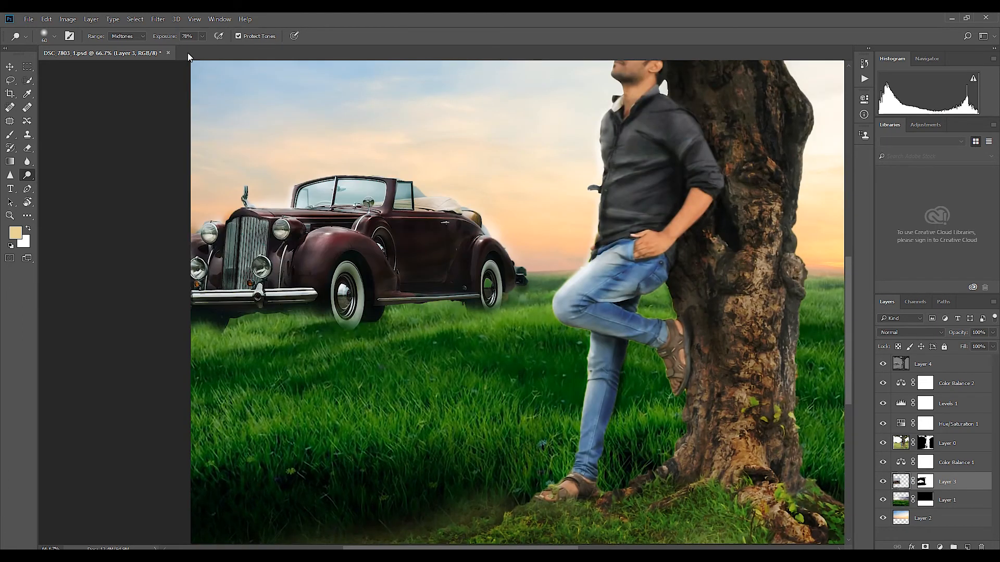
key("ctrl+f")
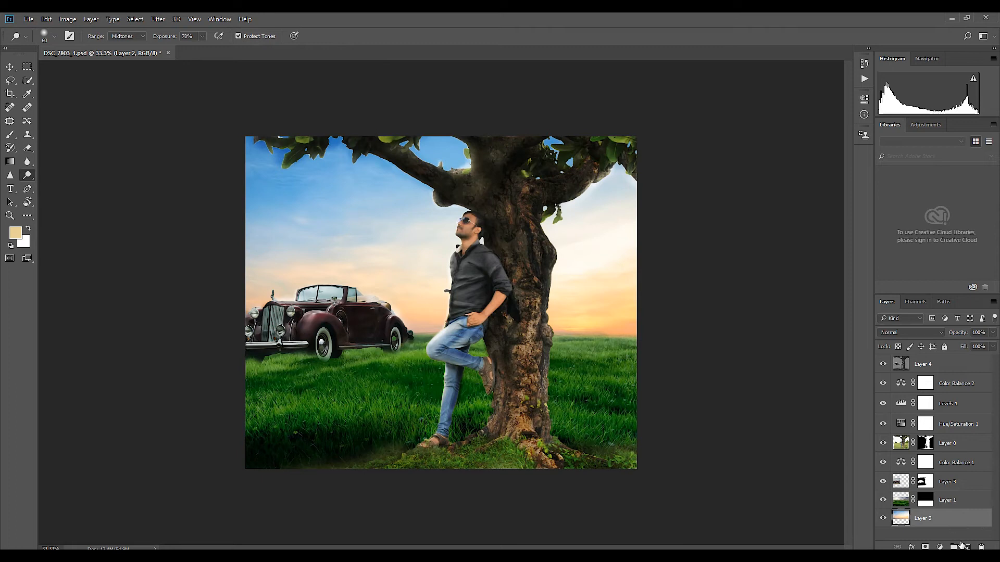
Step: Add a new layer, place it above Layer 1, and paint soft white haze along the horizon beside the tree
left_click(964, 546)
left_click(28, 229)
key("b")
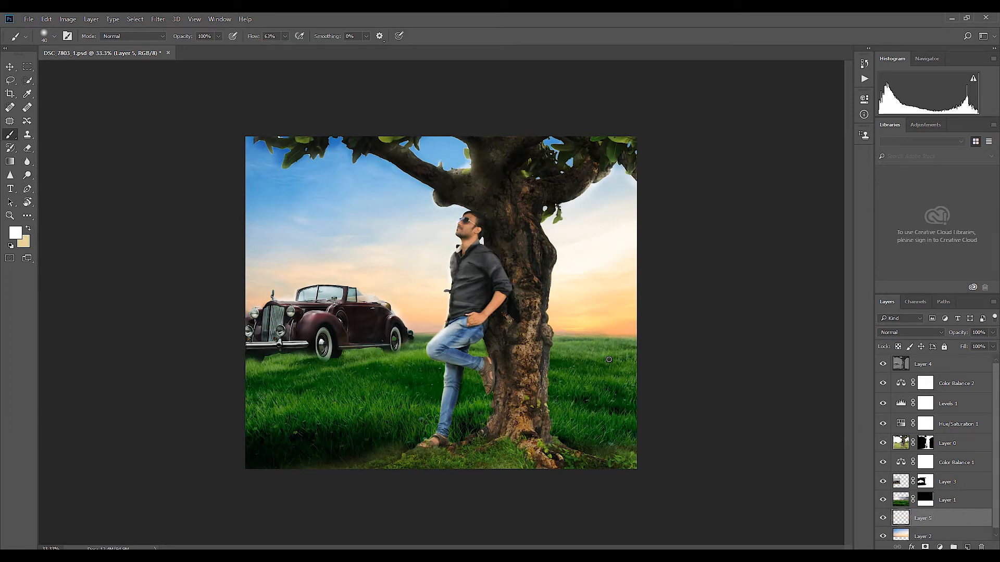
key("bracketright")
key("bracketright")
left_click(628, 334)
key("bracketright")
left_click_drag(954, 520, 937, 492)
mouse_move(660, 350)
left_mouse_down()
mouse_move(578, 328)
mouse_move(635, 304)
left_mouse_up()
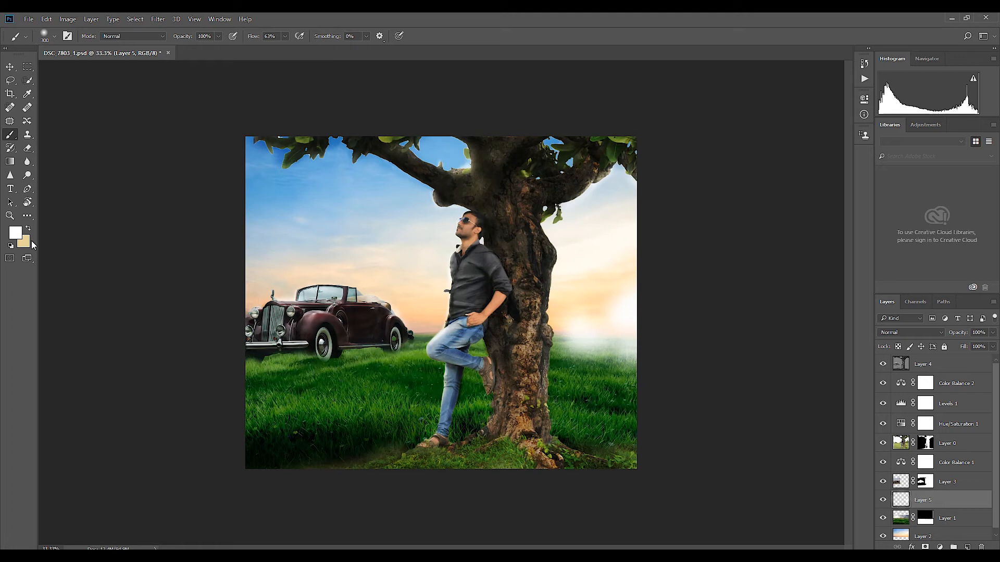
Step: Paint light grey haze (c6caca) along the horizon on Layer 5 with a soft brush at 47% opacity
left_click(15, 233)
left_click(522, 298)
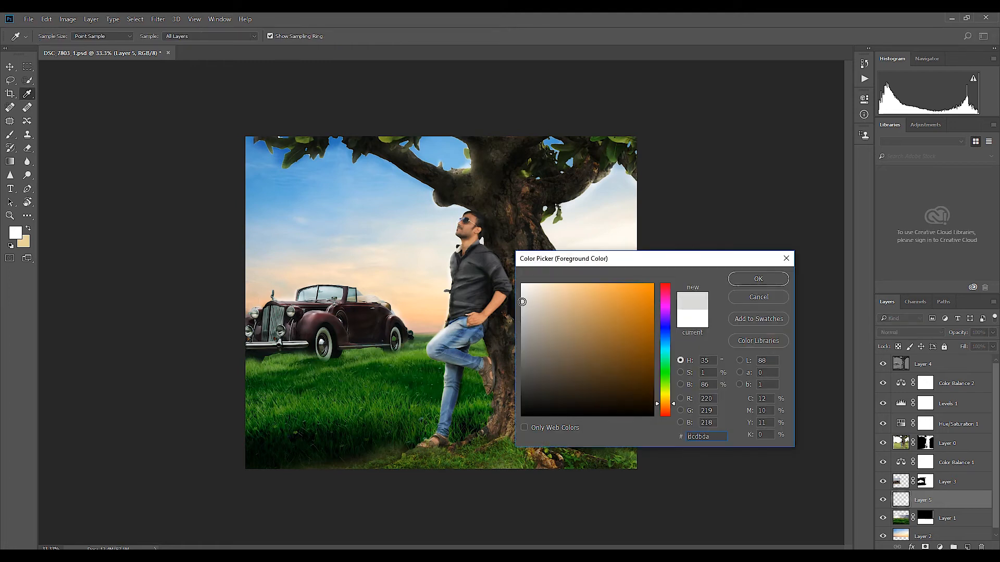
left_click(523, 311)
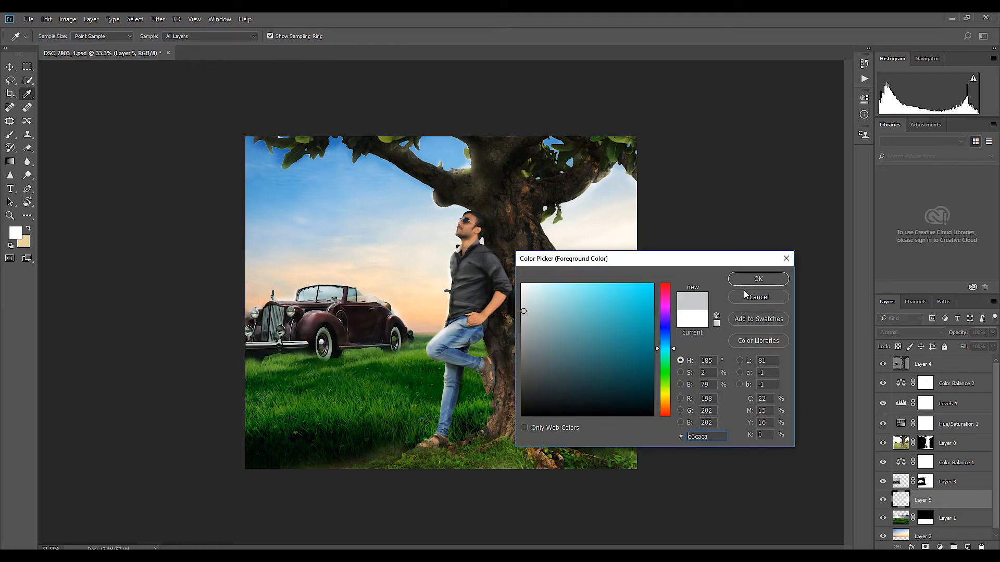
left_click(755, 280)
key("b")
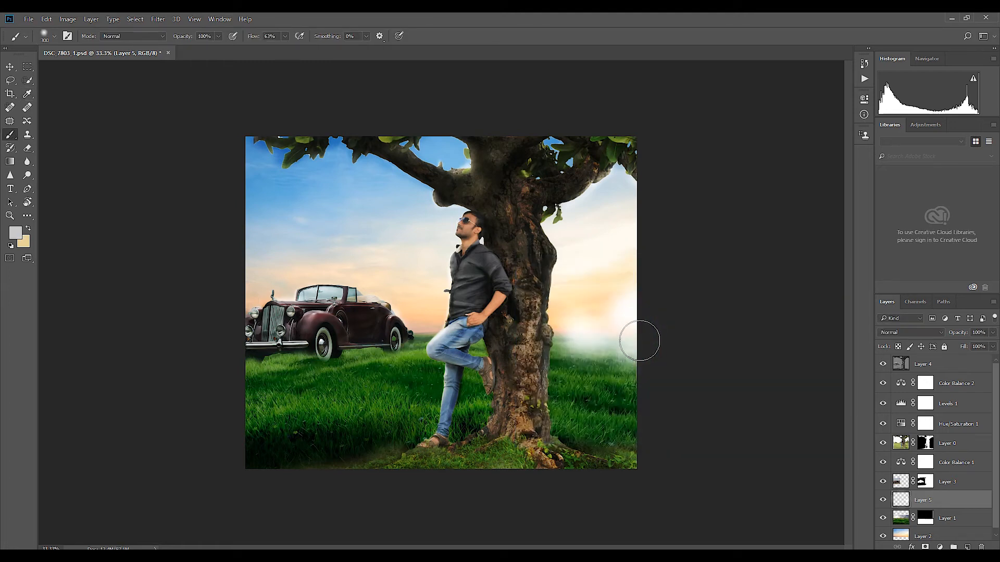
left_click(219, 36)
mouse_move(281, 332)
left_mouse_down()
mouse_move(258, 328)
mouse_move(269, 288)
mouse_move(480, 305)
left_mouse_up()
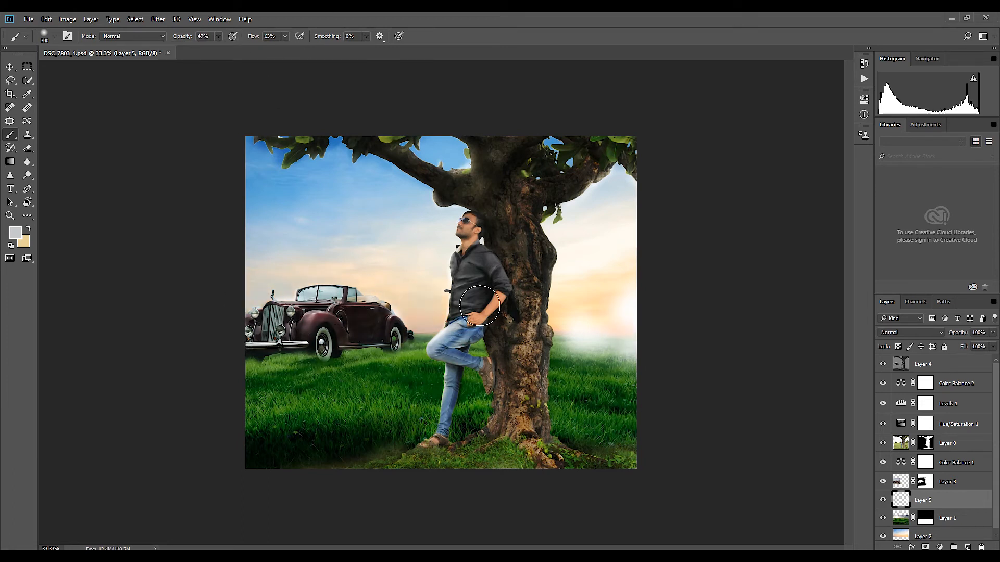
mouse_move(552, 342)
left_mouse_down()
mouse_move(639, 303)
mouse_move(642, 326)
mouse_move(516, 319)
mouse_move(555, 312)
mouse_move(356, 287)
mouse_move(557, 271)
mouse_move(578, 310)
left_mouse_up()
Step: Set Layer 5's blend mode to Soft Light and brush more haze onto the grass near the car
left_click(927, 333)
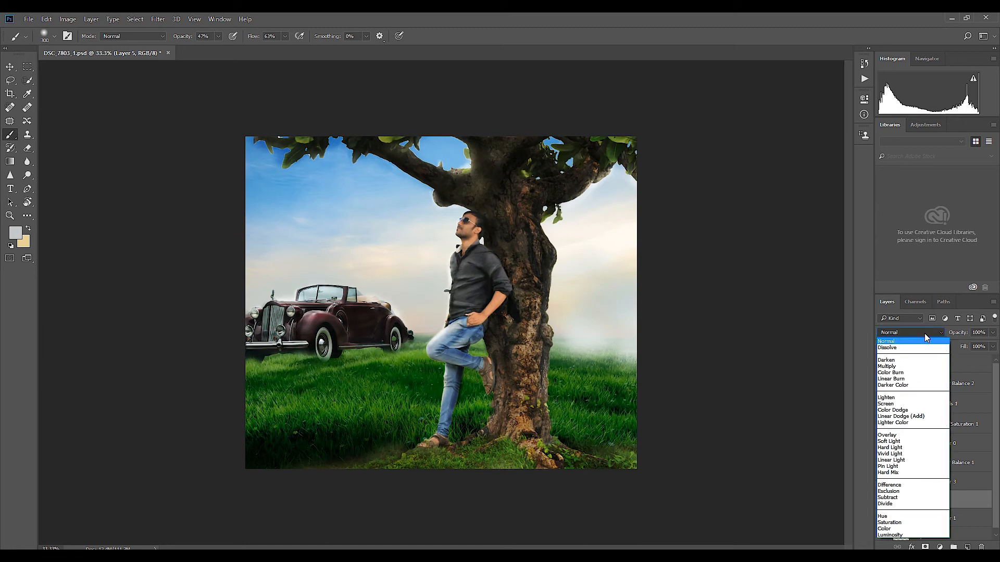
left_click(891, 439)
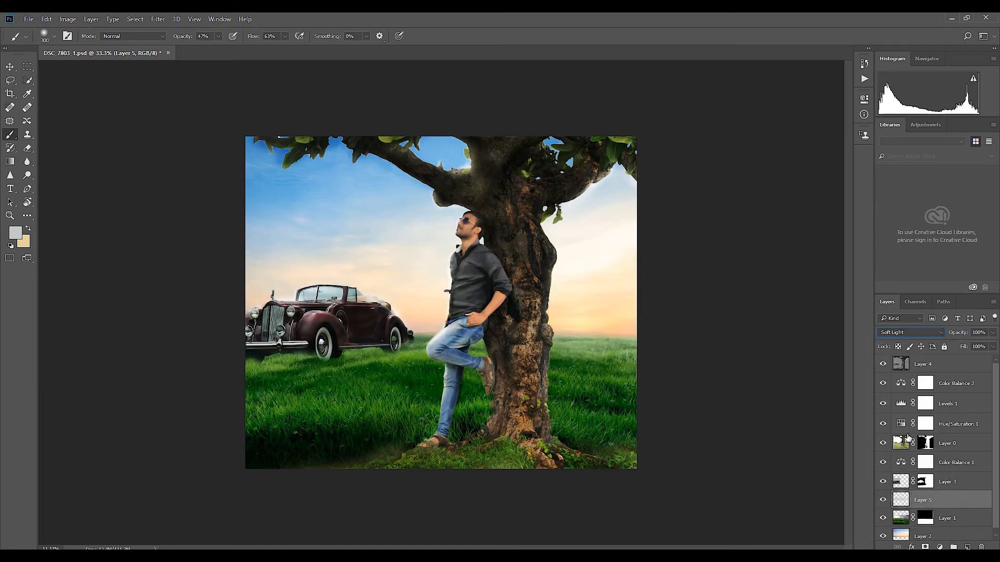
mouse_move(395, 365)
left_mouse_down()
mouse_move(292, 362)
mouse_move(416, 376)
left_mouse_up()
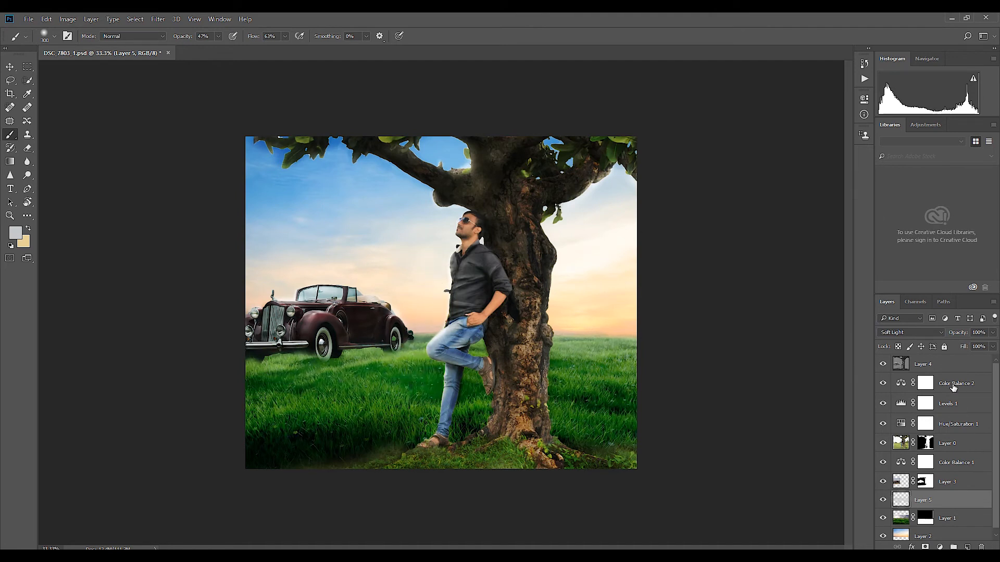
Step: Above Color Balance 2, add an empty layer and a Color Balance adjustment with midtones -3, +2 and -11
left_click(952, 387)
left_click(973, 546)
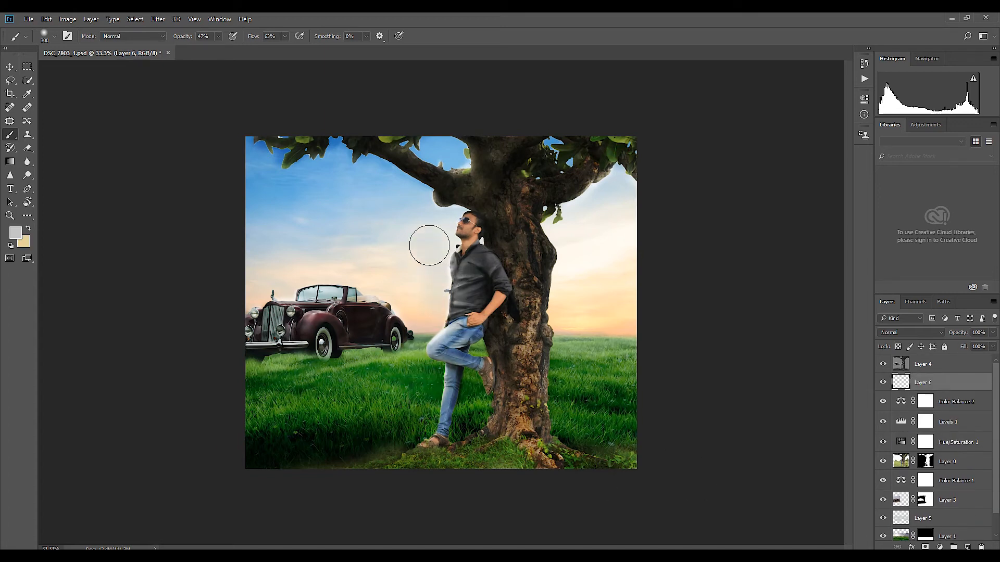
key("v")
left_click(939, 547)
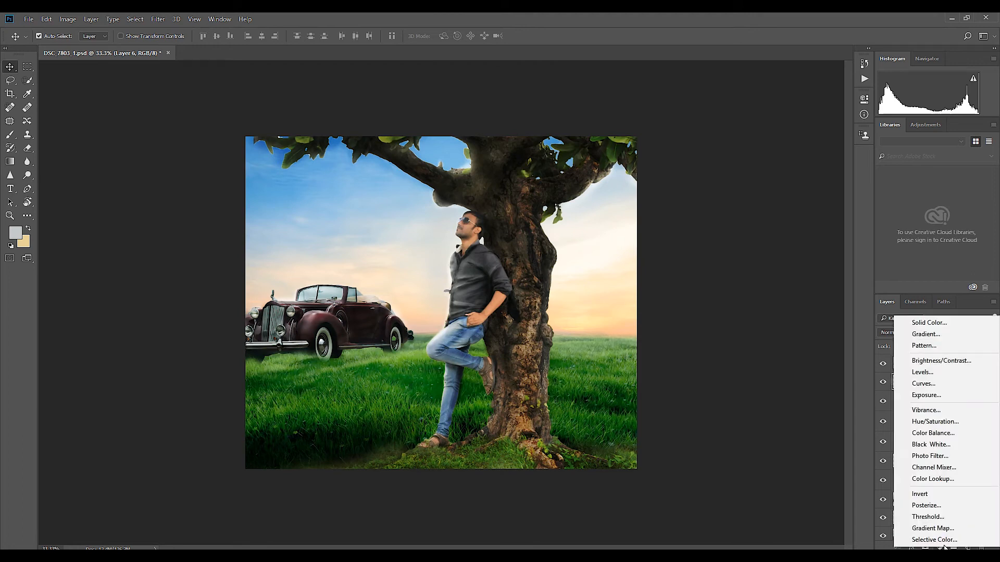
left_click(932, 433)
mouse_move(777, 170)
left_mouse_down()
mouse_move(773, 152)
mouse_move(784, 188)
left_mouse_up()
left_click(737, 287)
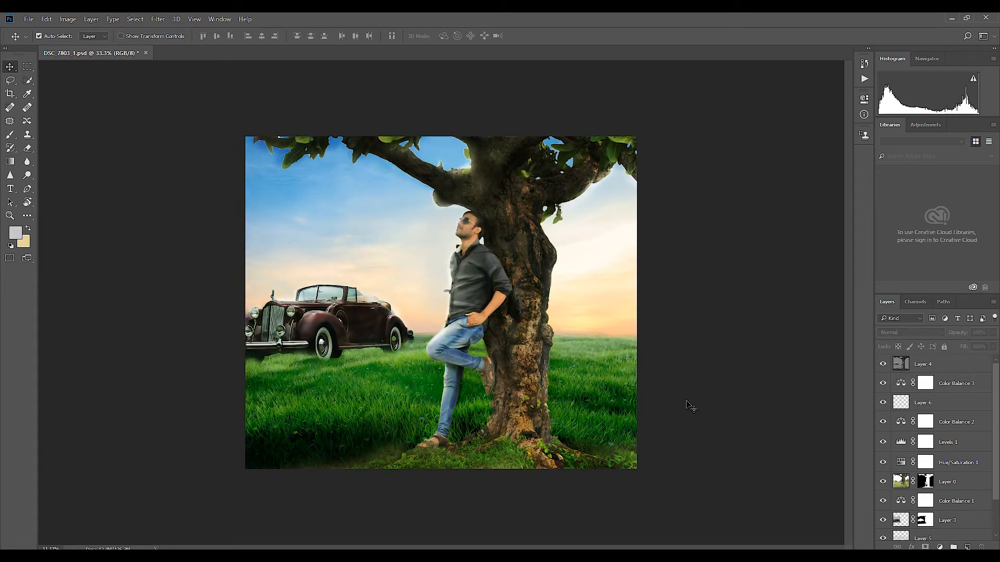
left_click(948, 383)
double_click(900, 385)
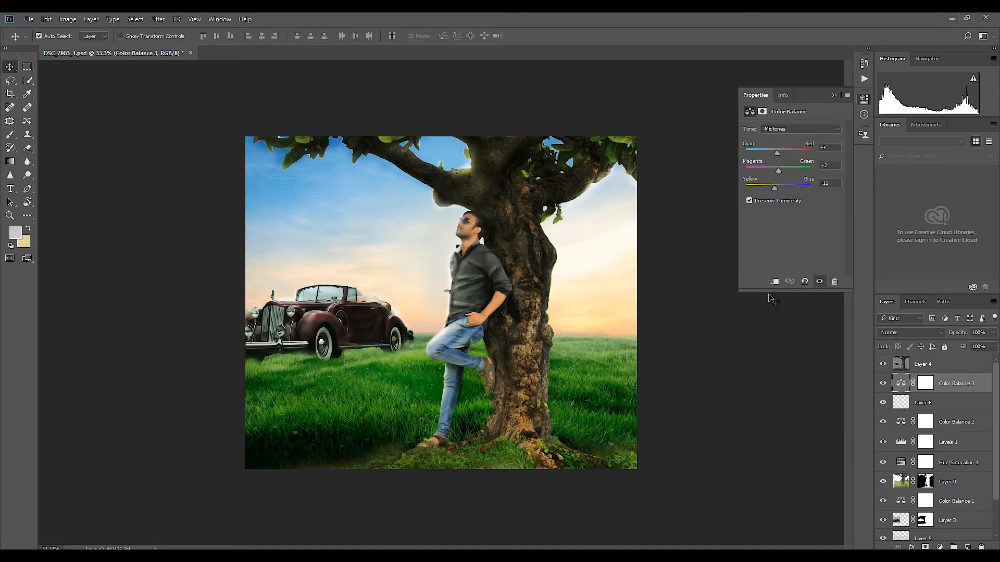
left_click(762, 112)
left_click(823, 133)
left_click_drag(801, 174, 772, 171)
left_click(749, 112)
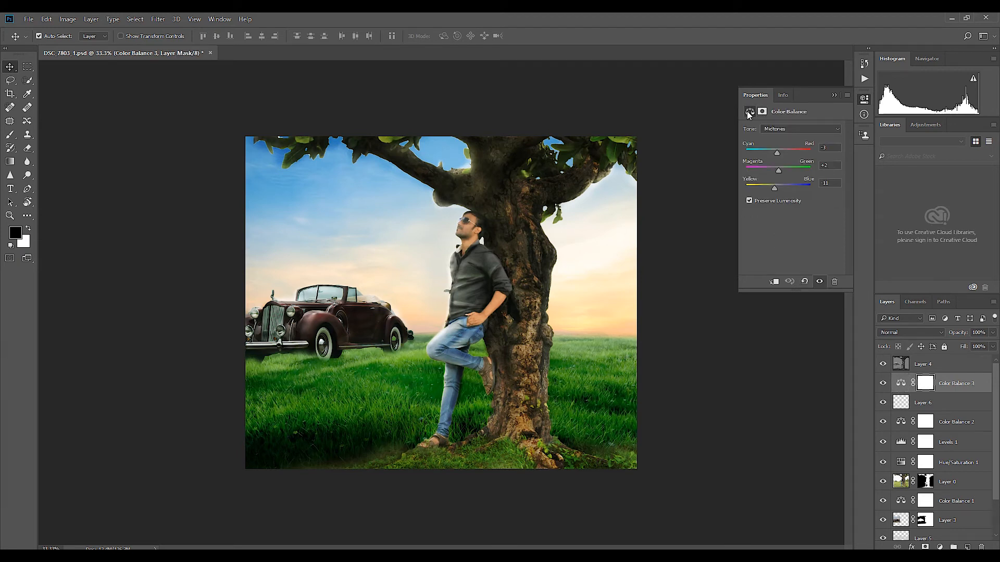
Step: Set the blend mode of Layer 4 to Soft Light
left_click(924, 364)
left_click(911, 332)
left_click(906, 442)
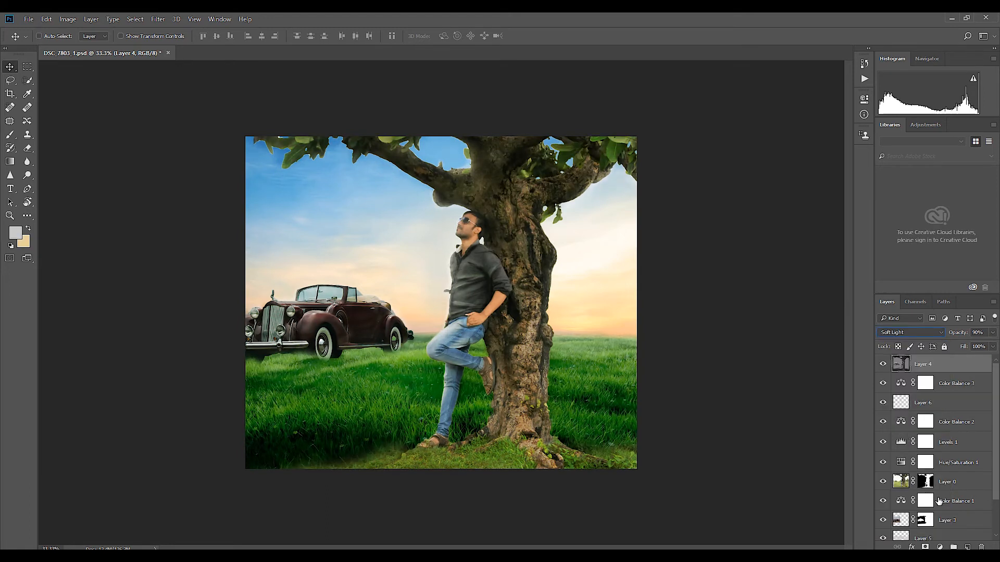
left_click(905, 483)
left_click(677, 359)
Step: Add a new layer above Layer 4 and try a radial gradient in the sky, undoing that gradient
left_click(967, 546)
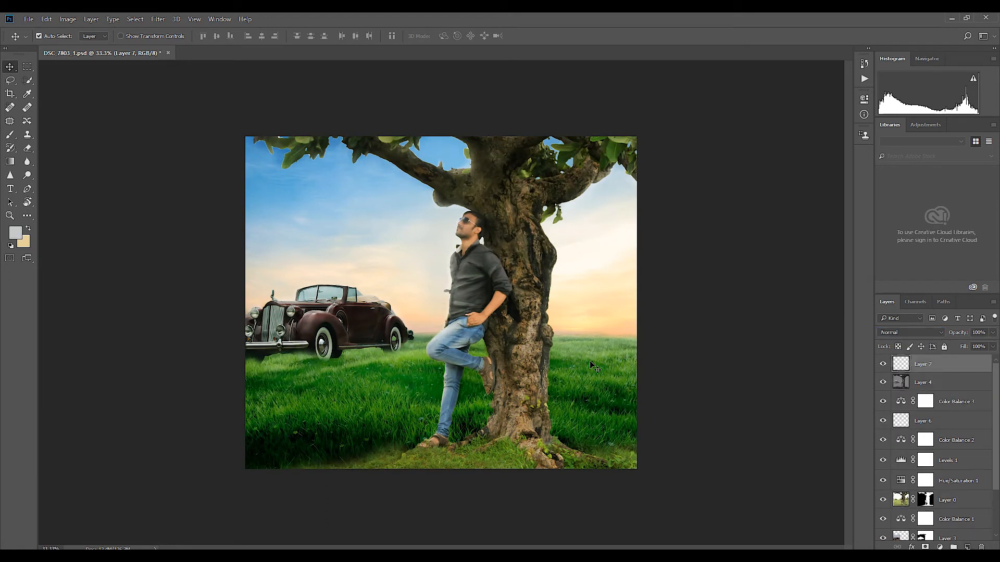
left_click(14, 160)
left_click(78, 36)
left_click_drag(367, 265, 306, 237)
key("ctrl+z")
Step: Choose a pale yellow foreground colour and draw a radial glow fading to transparent in the sky beside the man
left_click(16, 233)
left_click_drag(525, 307, 513, 279)
left_click(665, 394)
left_click_drag(598, 312, 552, 279)
left_click(667, 400)
left_click_drag(596, 304, 561, 278)
left_click(749, 283)
left_click_drag(407, 256, 458, 318)
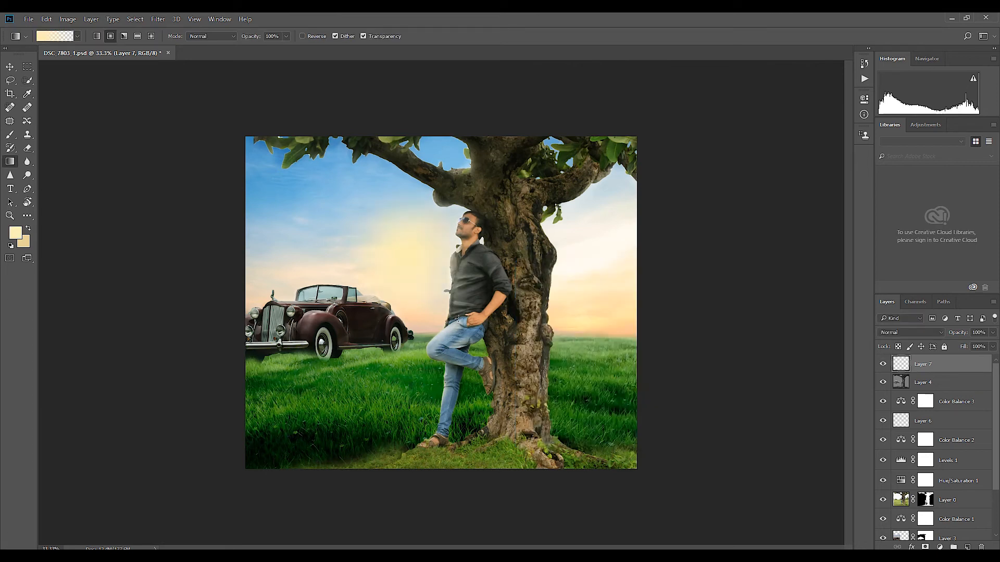
Step: Move the yellow glow on Layer 7 toward the man's head and hide the layer
key("ctrl+t")
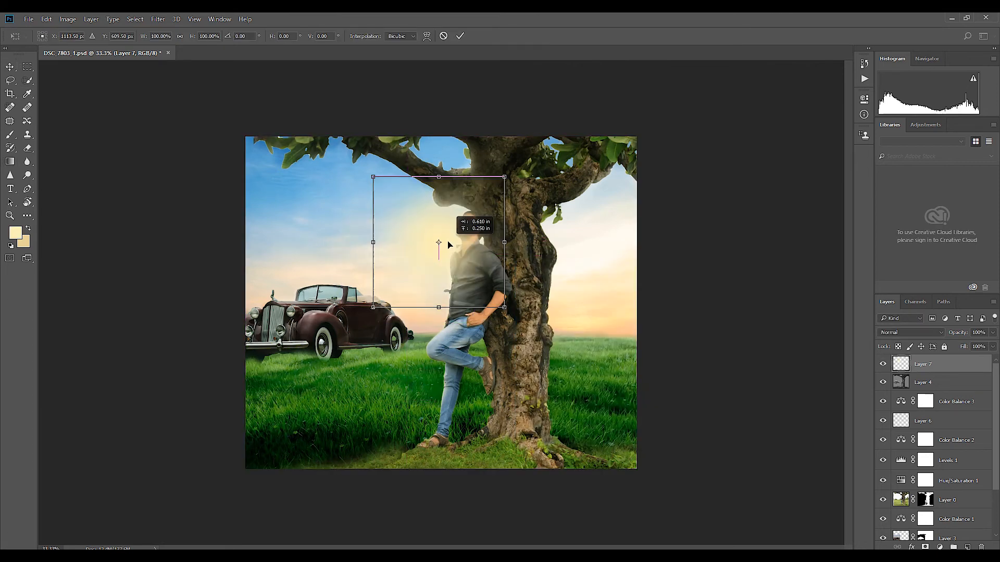
key("Return")
key("v")
key("ctrl+plus")
key("ctrl+plus")
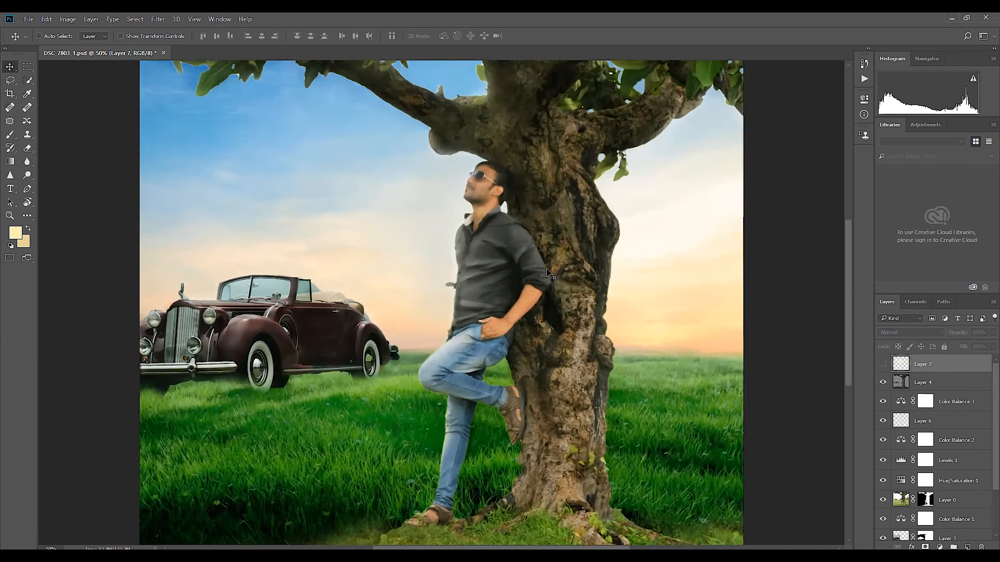
Step: Darken the man's neck along the shirt collar on Layer 0 with a small Burn brush at 41% exposure
key("ctrl+plus")
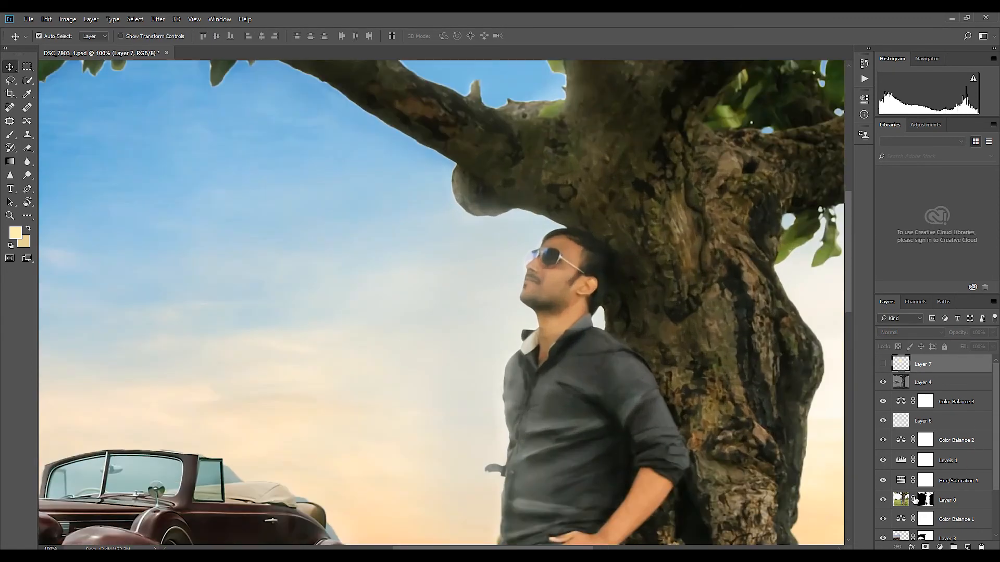
left_click(904, 501)
left_click_drag(644, 304, 608, 324)
key("ctrl+plus")
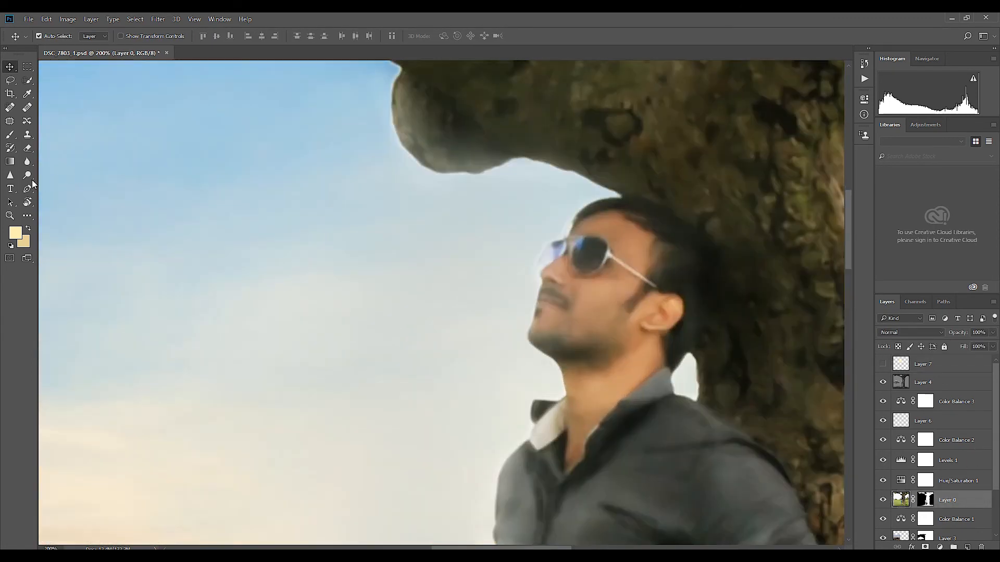
left_click(10, 148)
left_click(58, 158)
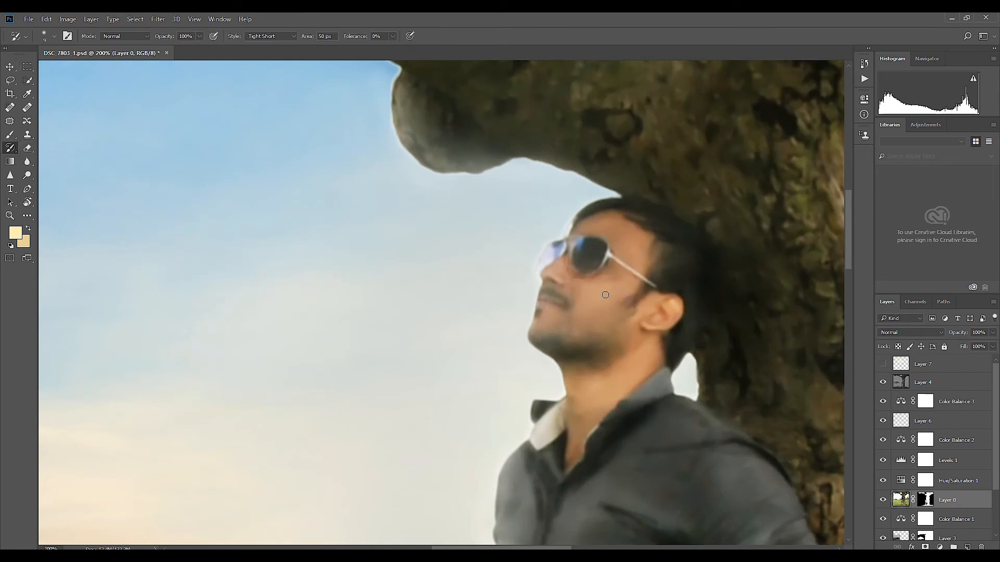
key("o")
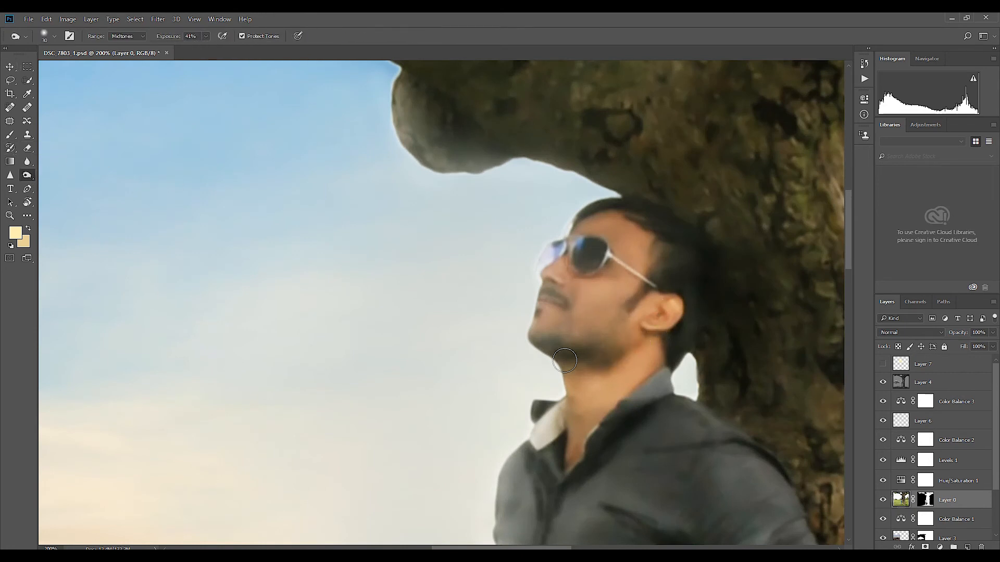
key("bracketleft")
mouse_move(605, 413)
left_mouse_down()
mouse_move(573, 459)
mouse_move(643, 388)
left_mouse_up()
key("bracketleft")
key("bracketleft")
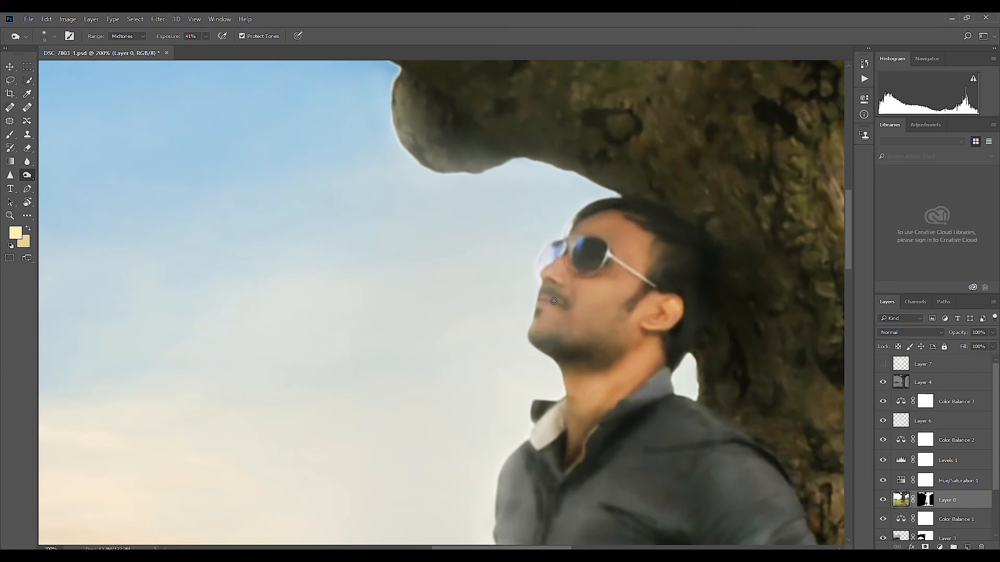
Step: Adjust the Burn brush size for darkening small areas of the man's face and hair
key("bracketright")
key("bracketright")
key("bracketright")
key("bracketright")
key("bracketright")
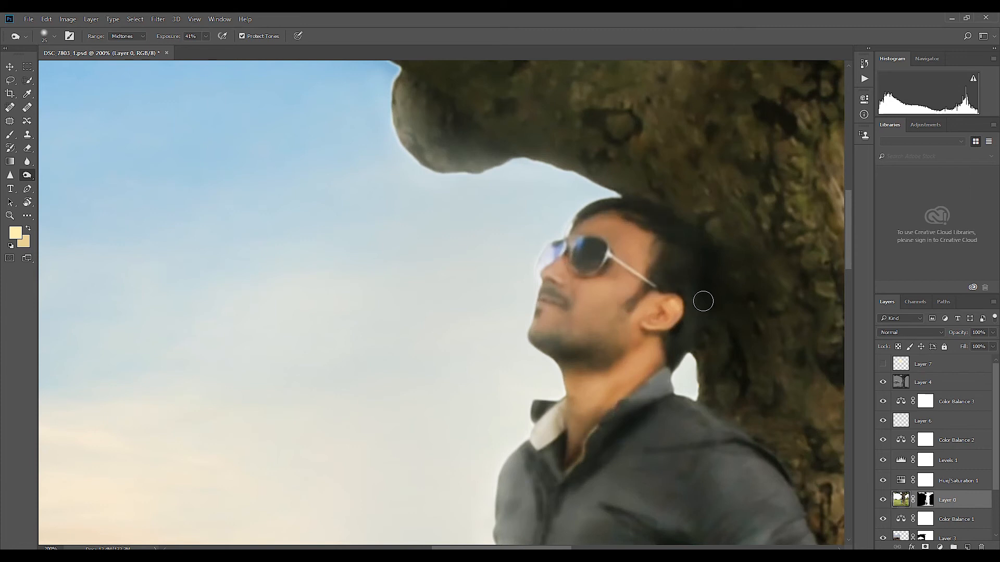
key("bracketright")
key("bracketright")
key("bracketright")
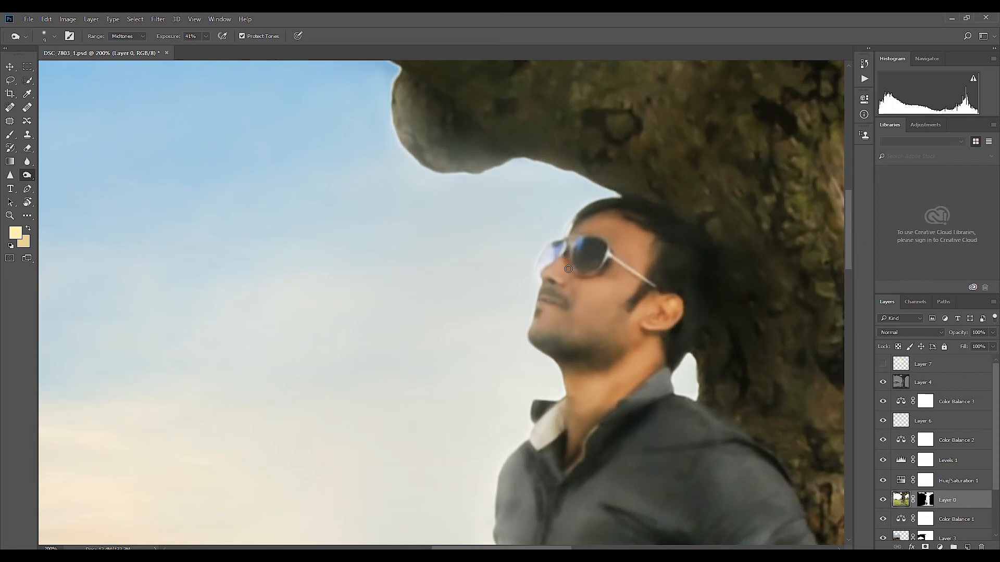
Step: Make the yellow glow on Layer 7 visible and set its blend mode to Soft Light
key("ctrl+minus")
key("ctrl+minus")
key("ctrl+minus")
left_click(897, 421)
left_click(883, 421)
left_click(883, 421)
left_click(894, 368)
left_click(882, 364)
key("v")
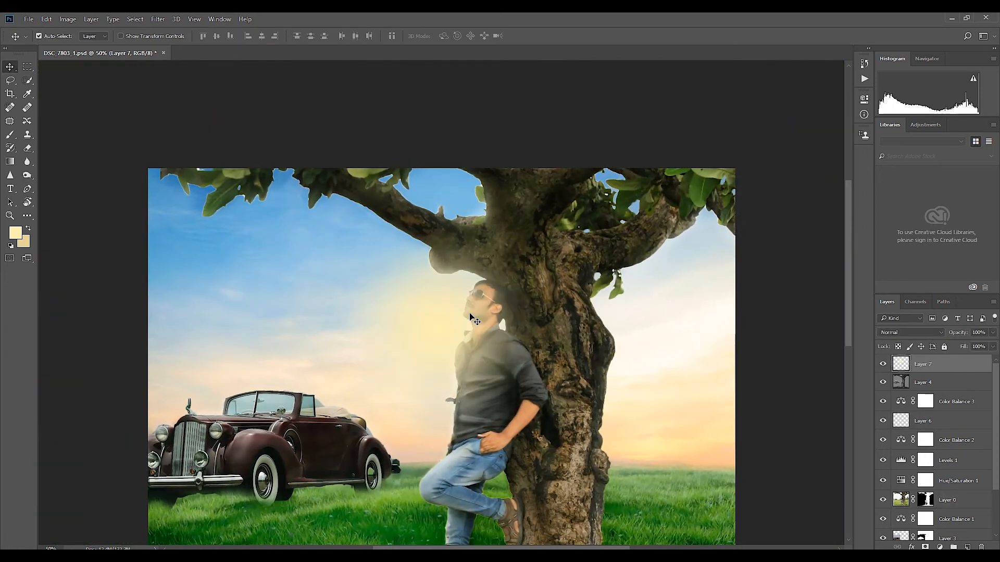
left_click(911, 332)
left_click(901, 445)
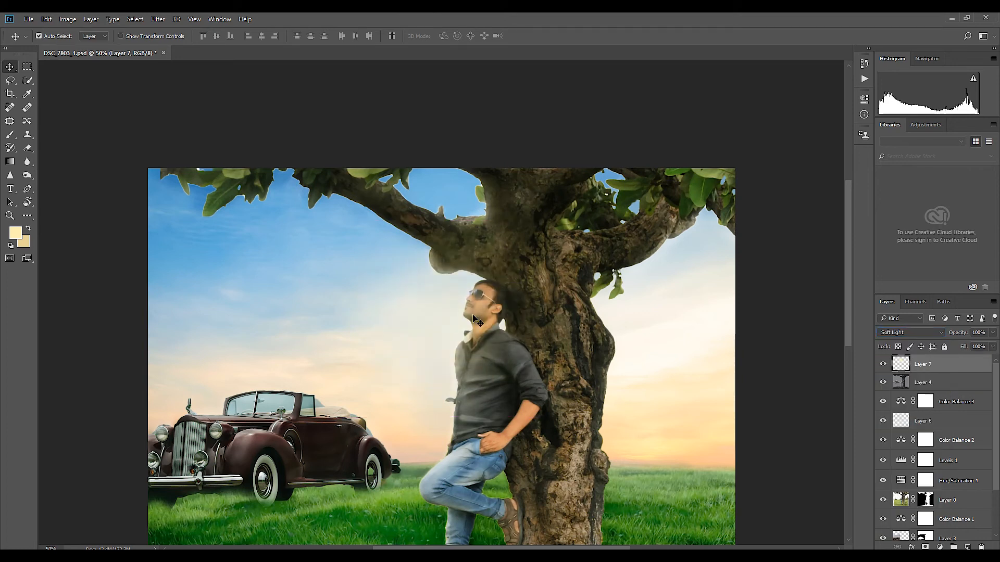
Step: Place Layer 7 beneath Layer 0, enlarge its glow, and set its blend mode to Normal
left_click_drag(947, 368, 937, 492)
key("ctrl+t")
left_click_drag(528, 221, 579, 171)
key("Return")
left_click(912, 332)
left_click(904, 342)
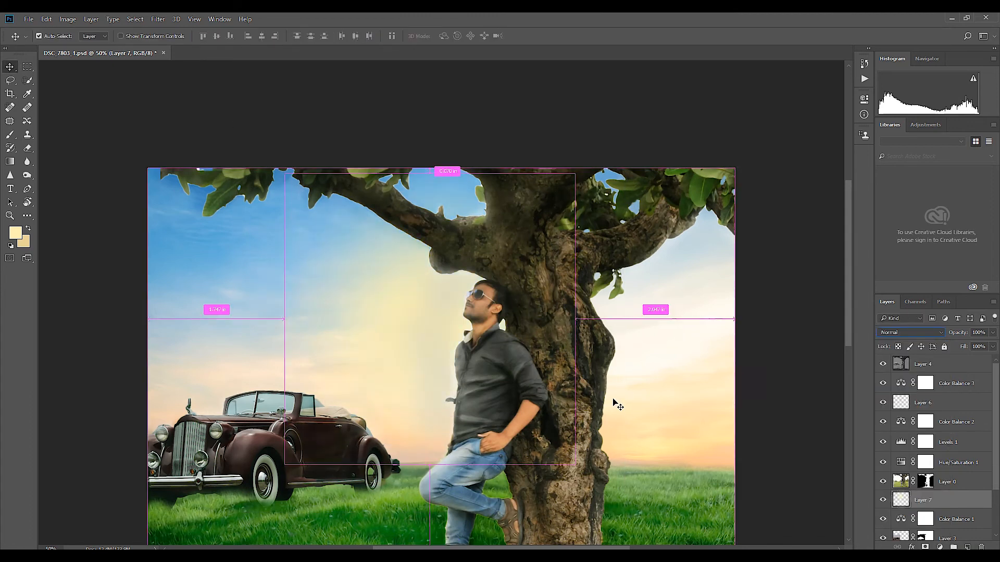
Step: Move the Layer 7 glow down behind the man, toward the back of the car
key("ctrl+minus")
left_click_drag(456, 237, 439, 315)
key("ctrl+z")
left_click(941, 496)
key("ctrl+t")
left_click_drag(453, 270, 440, 332)
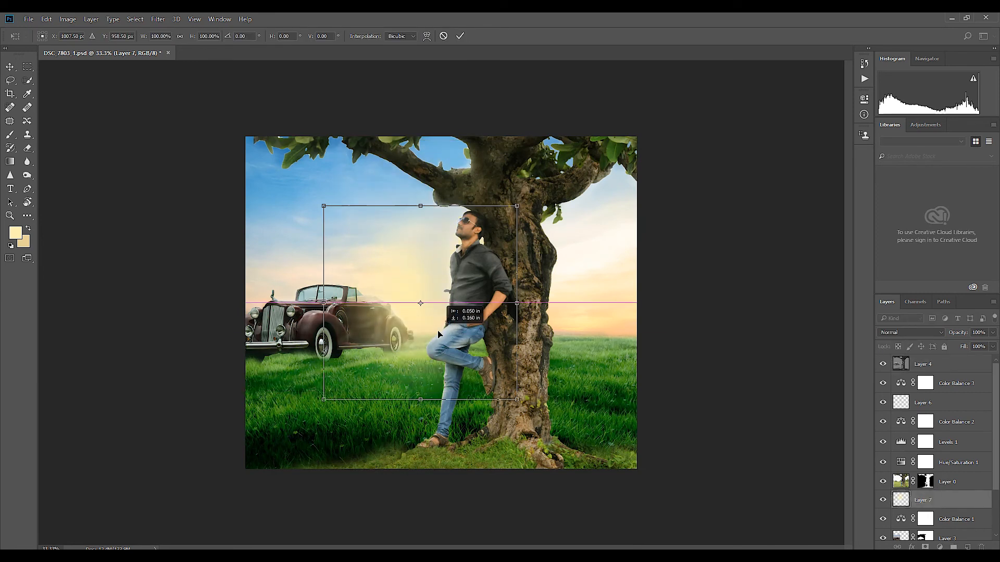
key("Return")
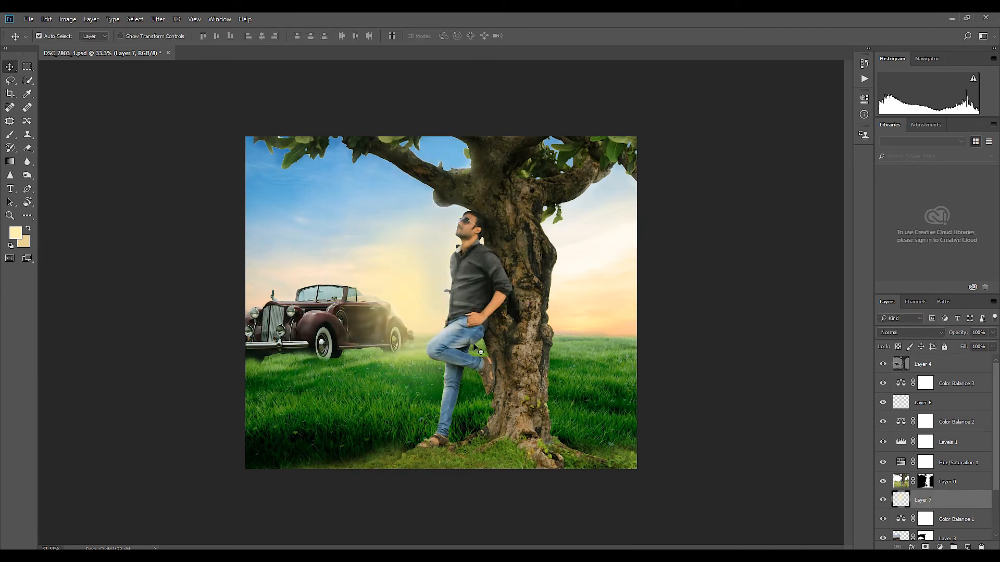
Step: Duplicate Layer 7 and enlarge the copied glow to spread across the sky, car and meadow
key("ctrl+j")
key("ctrl+t")
left_click_drag(516, 399, 659, 541)
left_click_drag(588, 427, 609, 372)
key("Return")
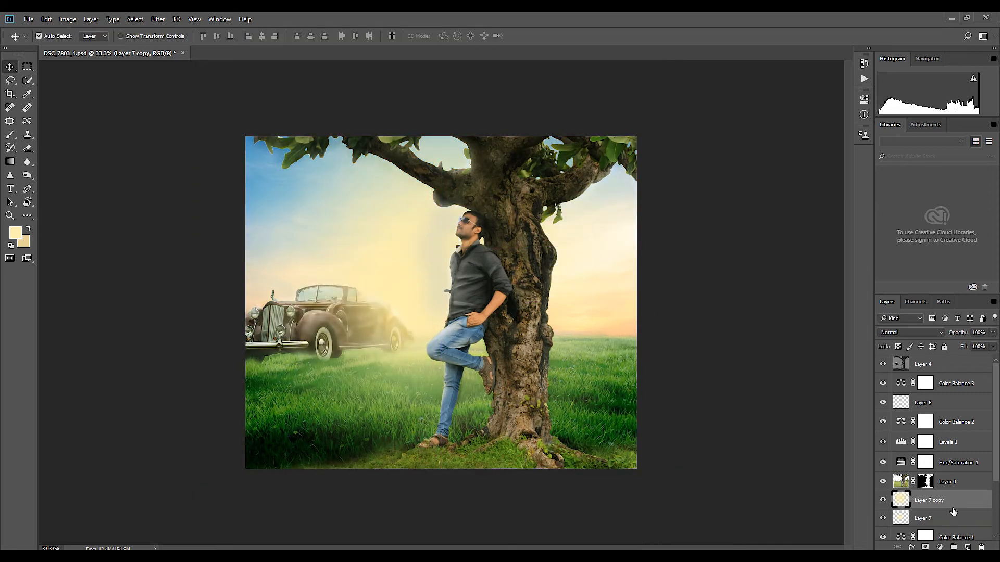
Step: Try a second glow copy above Color Balance 3, shrunk and placed over the man's head
key("ctrl+j")
left_click_drag(953, 500, 953, 382)
key("ctrl+t")
left_click_drag(678, 494, 518, 330)
left_click_drag(472, 286, 489, 264)
key("Return")
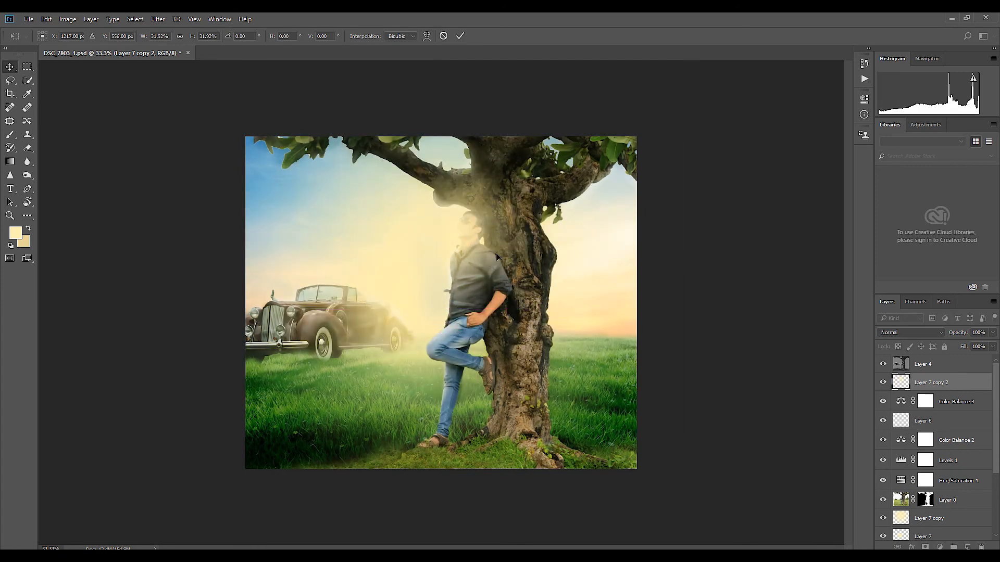
Step: Try repositioning the small glow over the man and testing other blend modes on Layer 6
key("ctrl+plus")
key("ctrl+plus")
left_click_drag(502, 172, 529, 308)
left_click_drag(501, 308, 519, 301)
key("ctrl+z")
left_click(932, 421)
key("ctrl+t")
key("Escape")
left_click(911, 332)
left_click(937, 442)
scroll(916, 337, "down", 7)
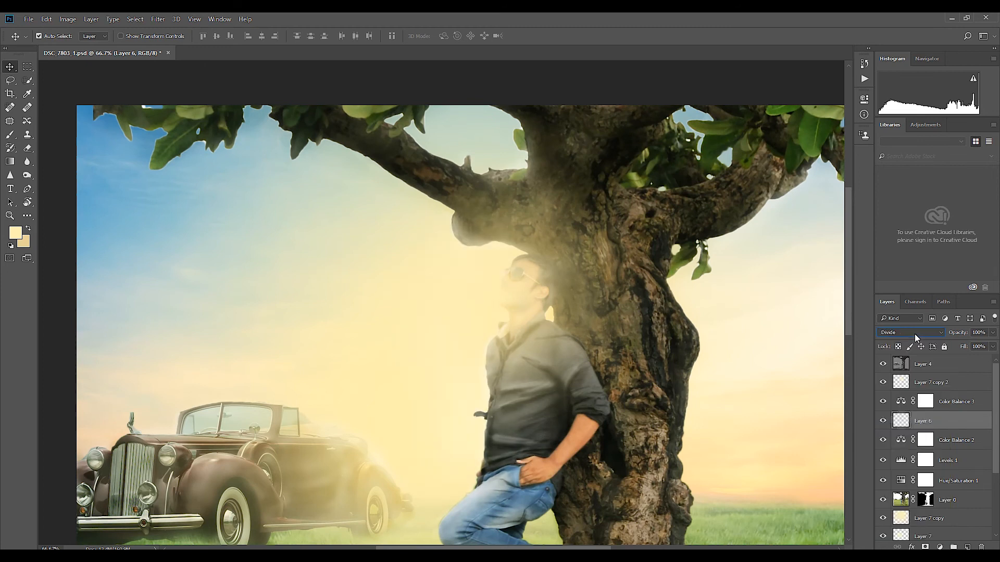
left_click(915, 335)
left_click(919, 441)
Step: Try transforming the contents of Layer 6 near the man's head and compare with the layer hidden
key("ctrl+t")
left_click_drag(558, 185, 507, 274)
left_click_drag(471, 327, 505, 273)
key("Return")
left_click(882, 421)
left_click(882, 420)
Step: Try Soft Light on Layer 7 copy 2 and undo the changes back to before that copy
left_click(932, 382)
left_click(911, 332)
left_click(896, 448)
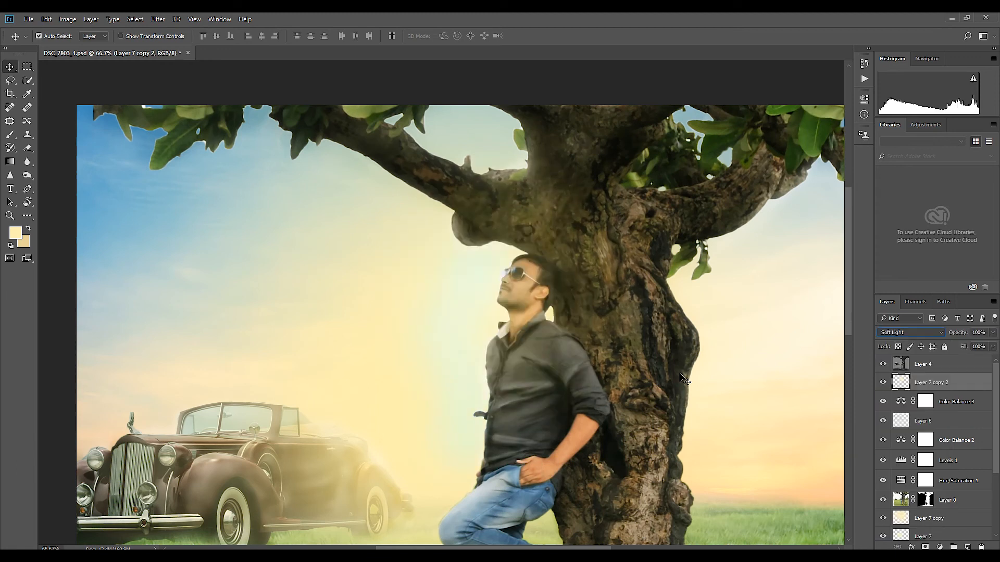
left_click(930, 425)
left_click(917, 386)
key("ctrl+alt+z")
key("ctrl+alt+z")
key("ctrl+alt+z")
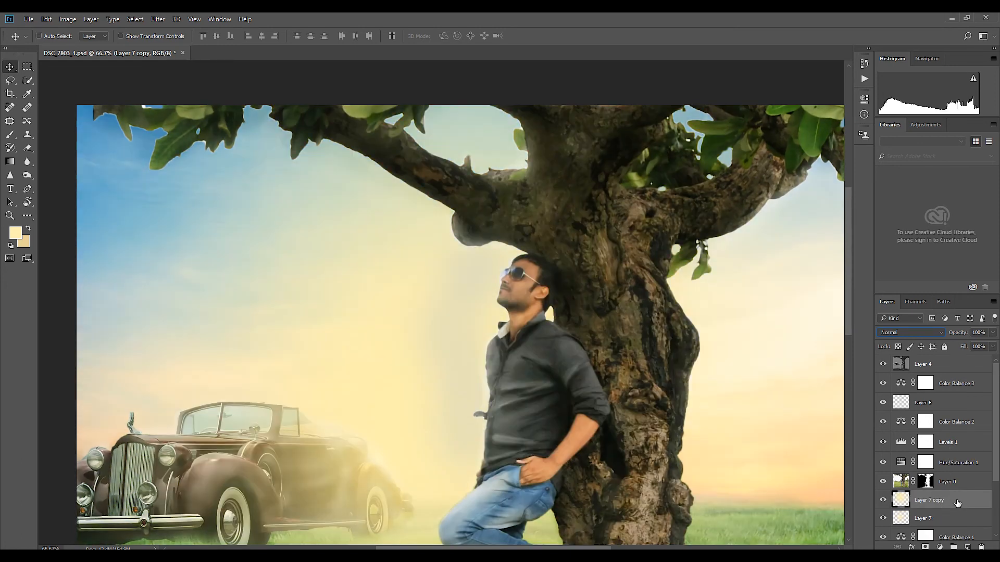
Step: Place Layer 7 copy directly above Layer 6 and set its blend mode to Soft Light
left_click_drag(950, 500, 954, 406)
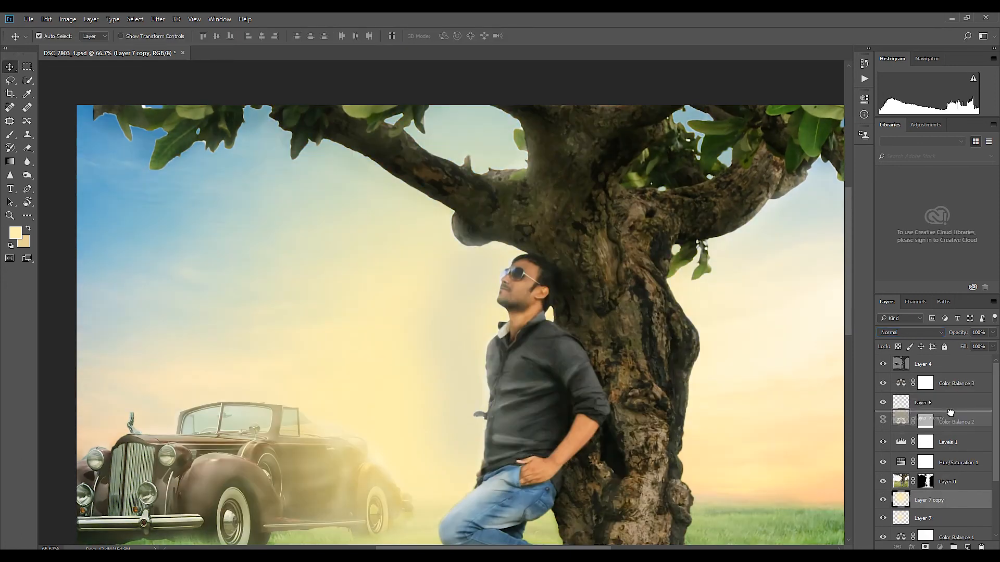
left_click(911, 332)
left_click(903, 441)
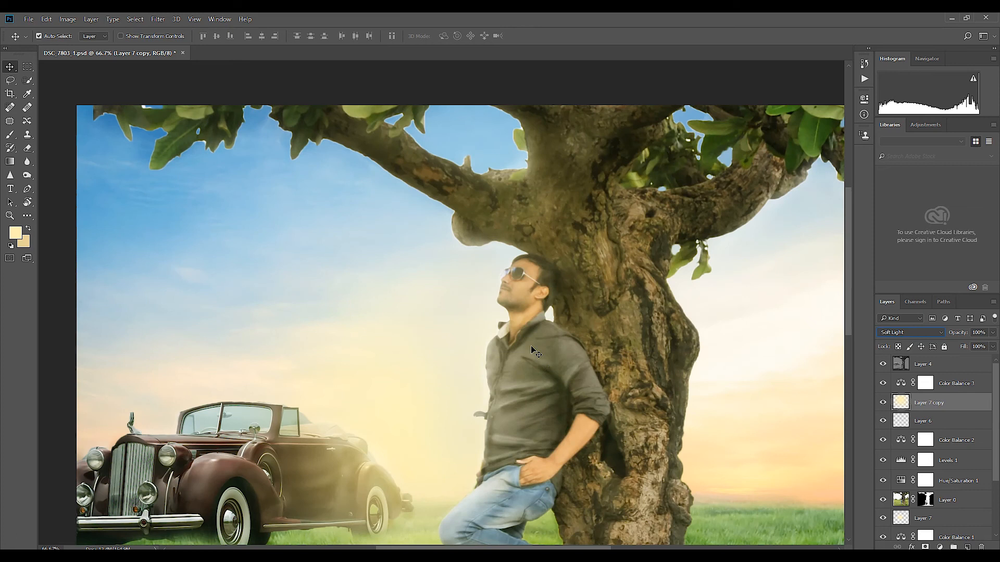
Step: Transform the glow on Layer 7 copy and adjust the layer's opacity
key("ctrl+t")
key("ctrl+minus")
key("ctrl+minus")
key("Return")
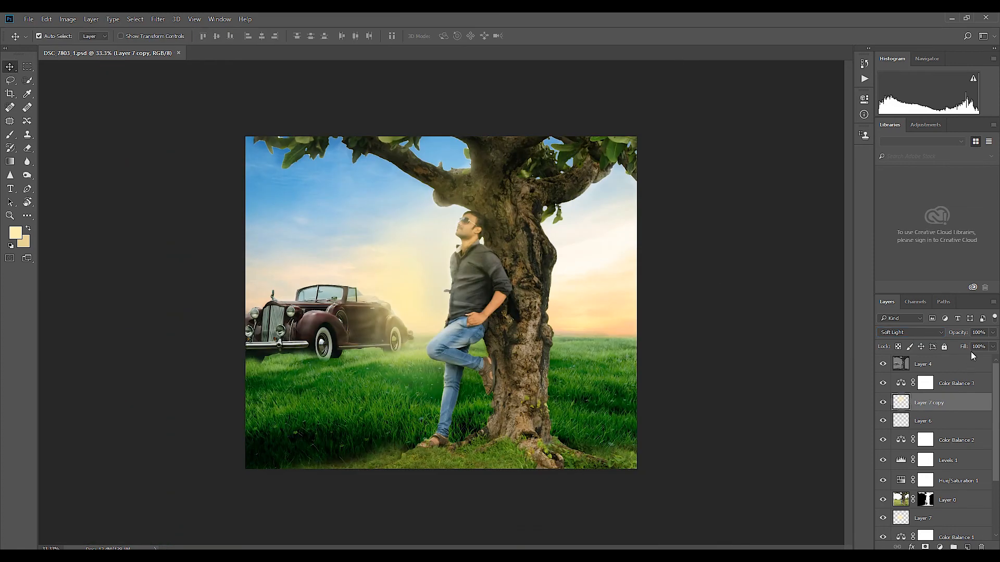
left_click(993, 333)
left_click_drag(975, 348, 972, 346)
left_click(739, 360)
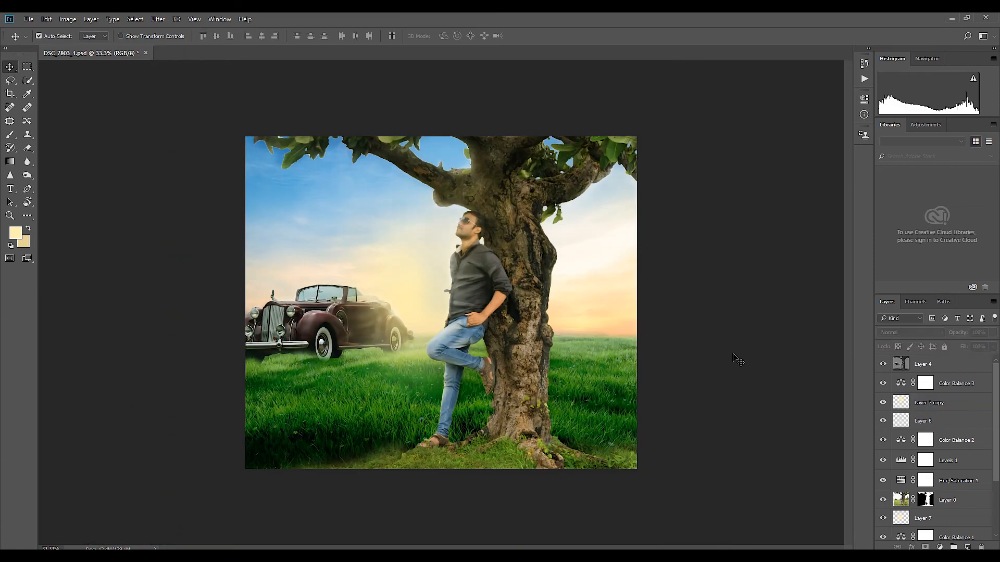
Step: Add a new layer above Layer 7 and brush soft pale yellow over the sky beside the tree
scroll(922, 443, "down", 3)
left_click(922, 443)
key("ctrl+shift+alt+n")
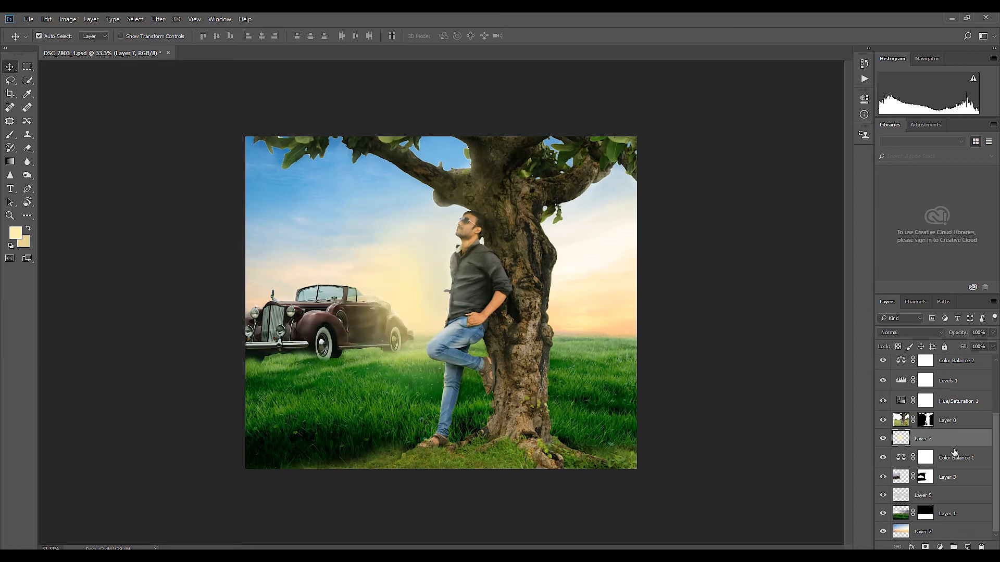
key("b")
left_click_drag(625, 285, 627, 318)
mouse_move(625, 372)
left_mouse_down()
mouse_move(644, 341)
mouse_move(574, 340)
left_mouse_up()
key("ctrl+z")
left_click(261, 268)
Step: Lower the opacity of the painted yellow haze on Layer 8
key("v")
left_click(992, 332)
left_click_drag(993, 345, 952, 345)
left_click(718, 380)
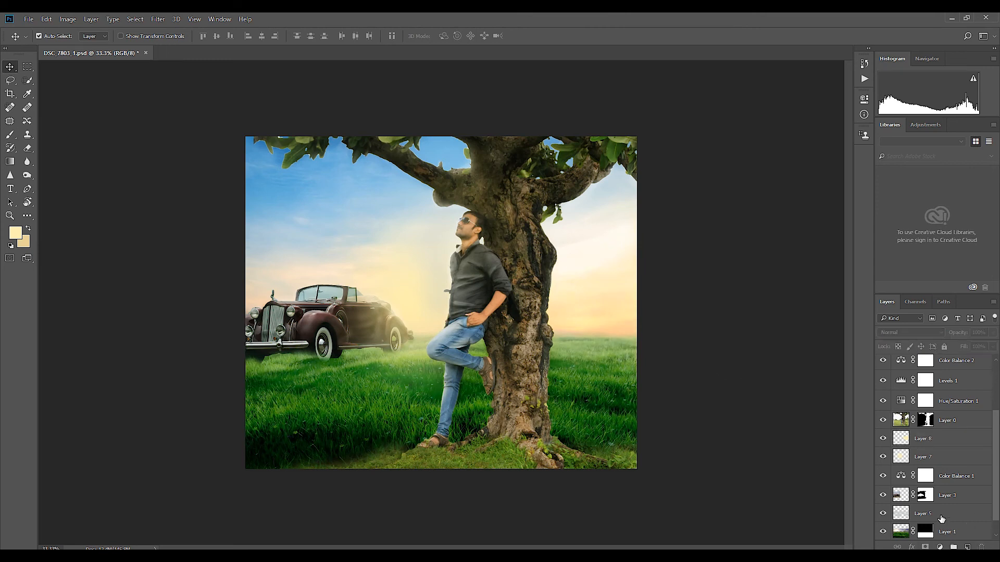
Step: Try a Color Balance adjustment on the sky in Layer 2
scroll(941, 520, "down", 2)
left_click(940, 533)
key("ctrl+b")
left_click_drag(794, 194, 781, 219)
left_click(906, 192)
key("ctrl+b")
left_click(899, 191)
Step: Darken the Layer 2 sky with a Curves midpoint at input 145 and output 117
key("ctrl+m")
left_click_drag(641, 243, 645, 258)
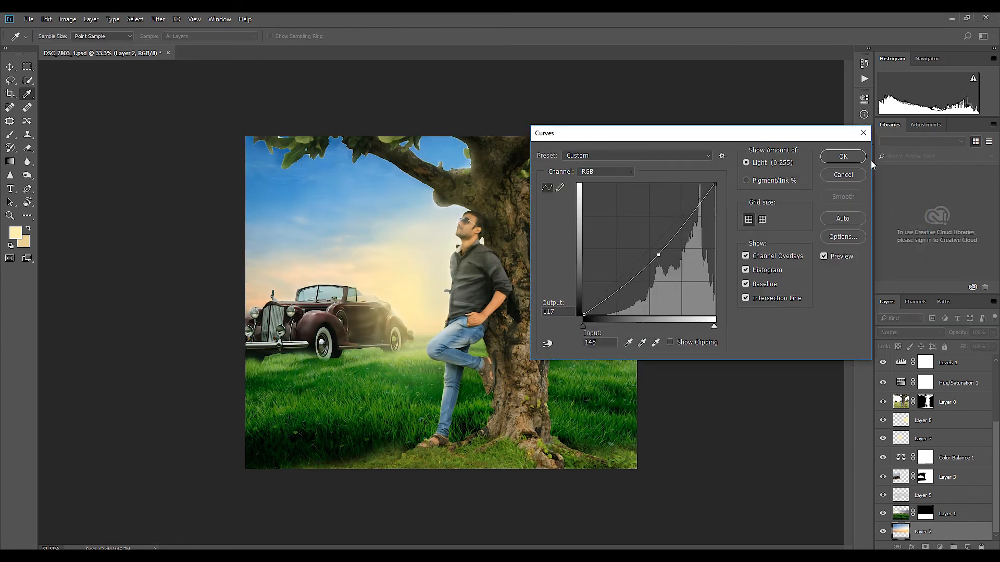
left_click(842, 156)
Step: Add a Channel Mixer above Layer 2 with red output at Red +118, Green -2, Blue -34 and Constant +39
left_click(940, 547)
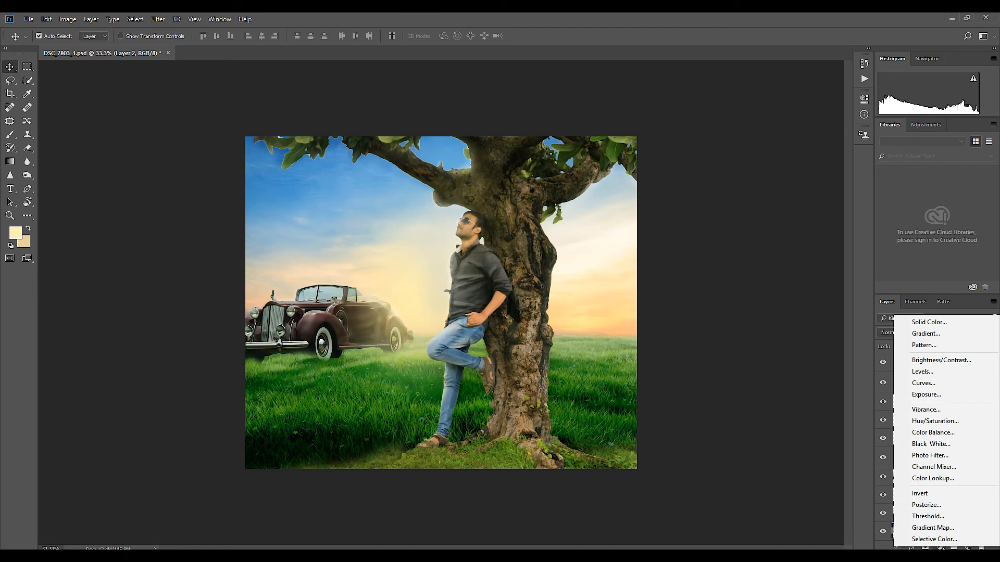
left_click(933, 466)
left_click_drag(791, 200, 818, 181)
mouse_move(792, 255)
left_mouse_down()
mouse_move(782, 255)
mouse_move(801, 256)
left_mouse_up()
left_click_drag(791, 219, 783, 219)
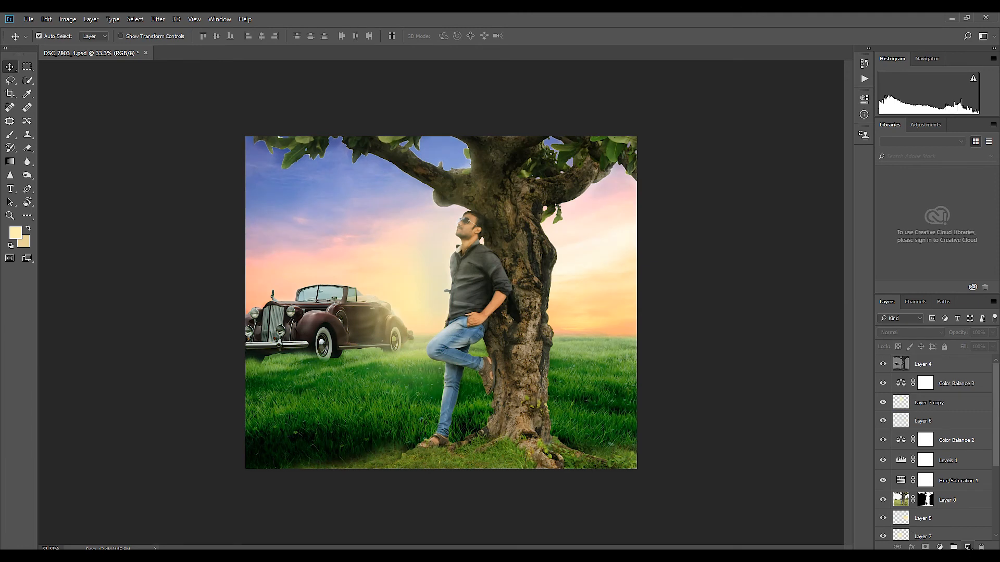
Step: Add a new top layer and fill it with a large pale yellow radial gradient fading to transparent
left_click(968, 548)
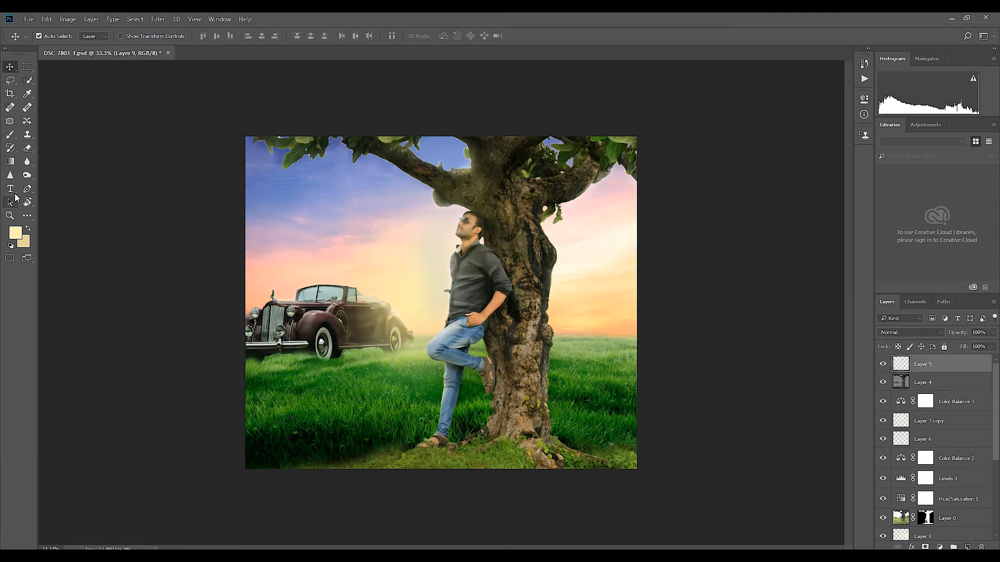
left_click(10, 161)
left_click(78, 36)
left_click(43, 60)
left_click_drag(295, 163, 628, 457)
key("ctrl+z")
left_click_drag(323, 220, 786, 510)
Step: Set the blend mode of the gradient on Layer 9 to Darker Color
scroll(930, 331, "down", 4)
scroll(929, 331, "down", 3)
scroll(930, 331, "up", 1)
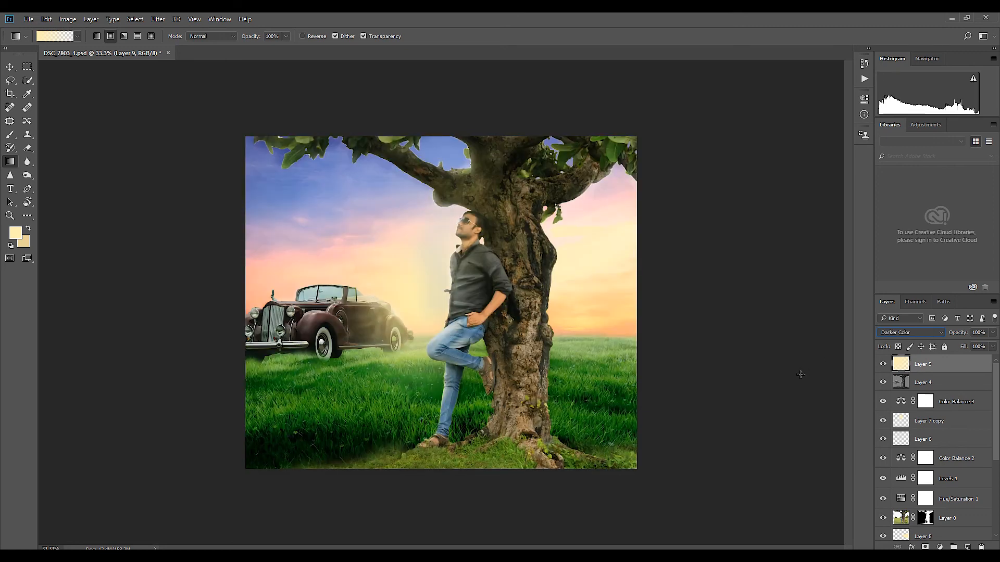
key("v")
Step: Stamp all visible layers into a new top layer and open it in Color Efex Pro 4
key("ctrl+alt+shift+e")
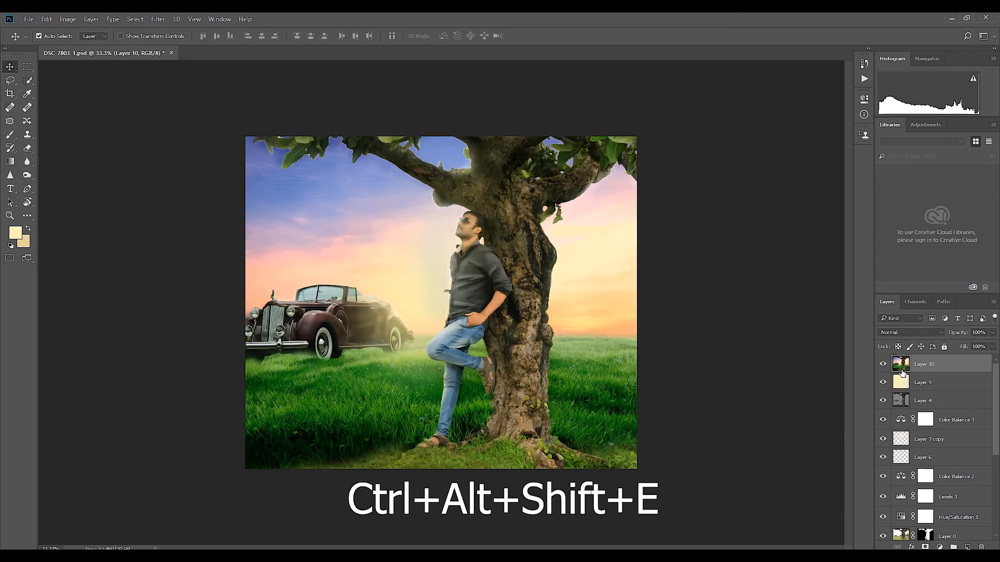
left_click(157, 19)
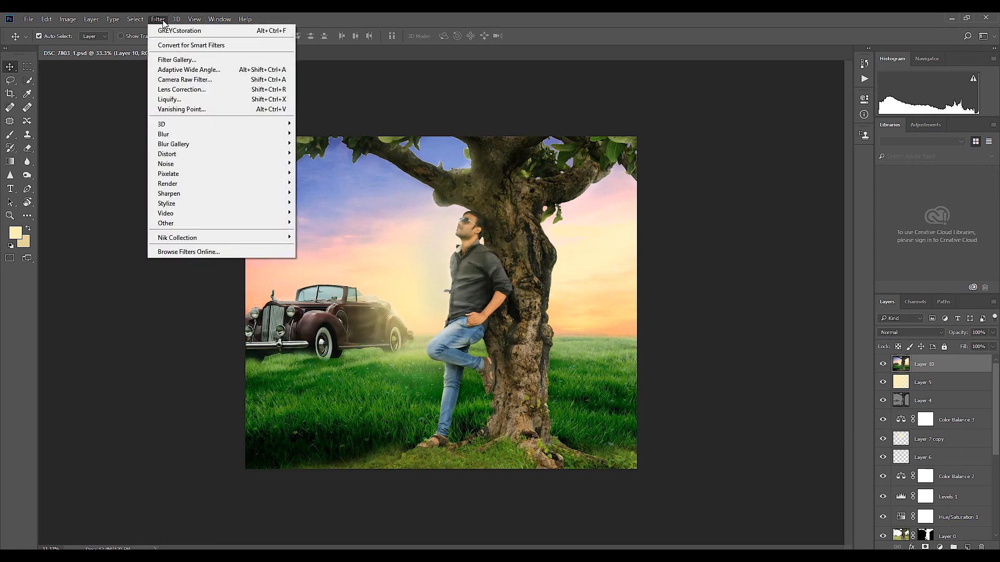
mouse_move(182, 238)
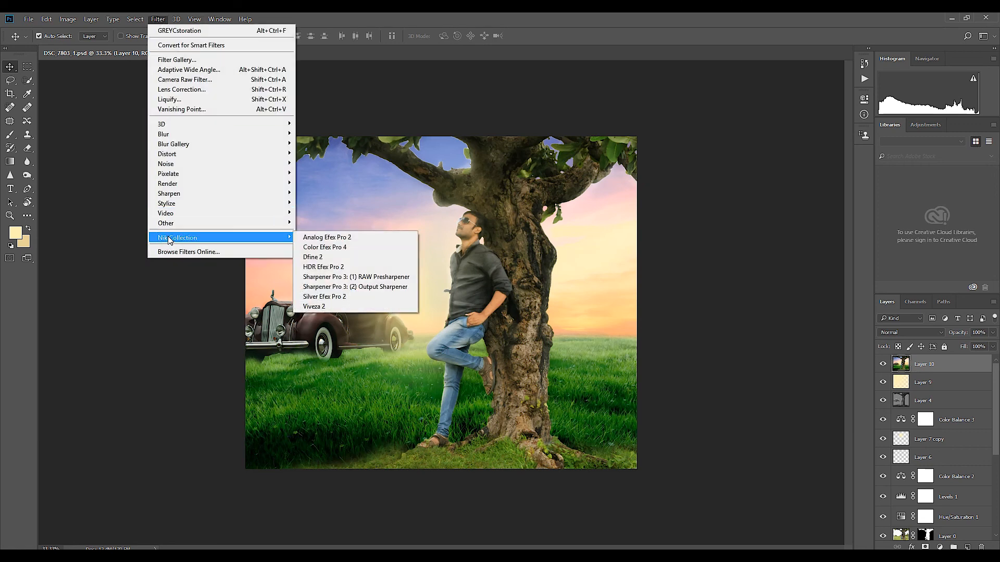
left_click(348, 248)
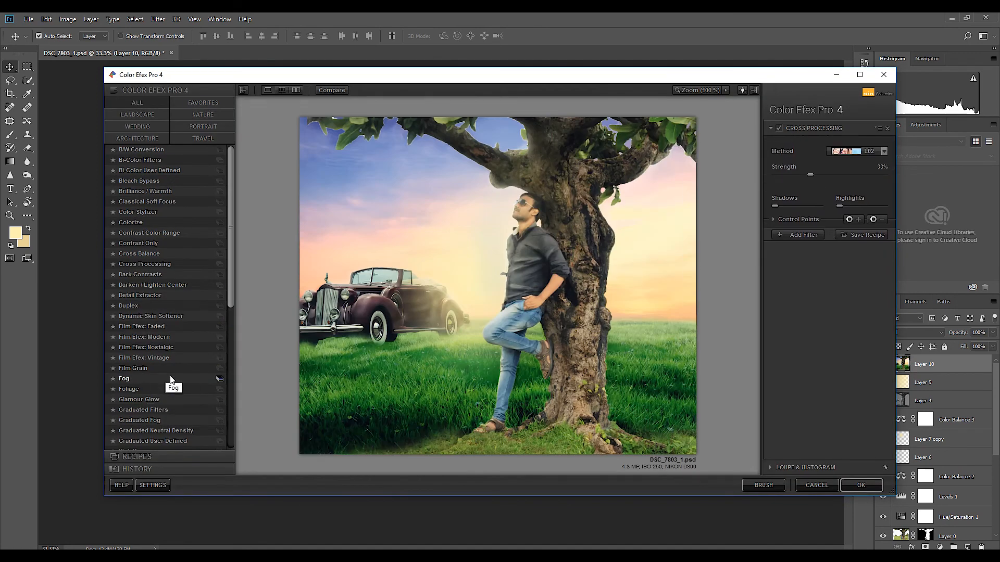
Step: Apply the Ink filter with colour set 1 at about 28% strength
scroll(148, 411, "down", 3)
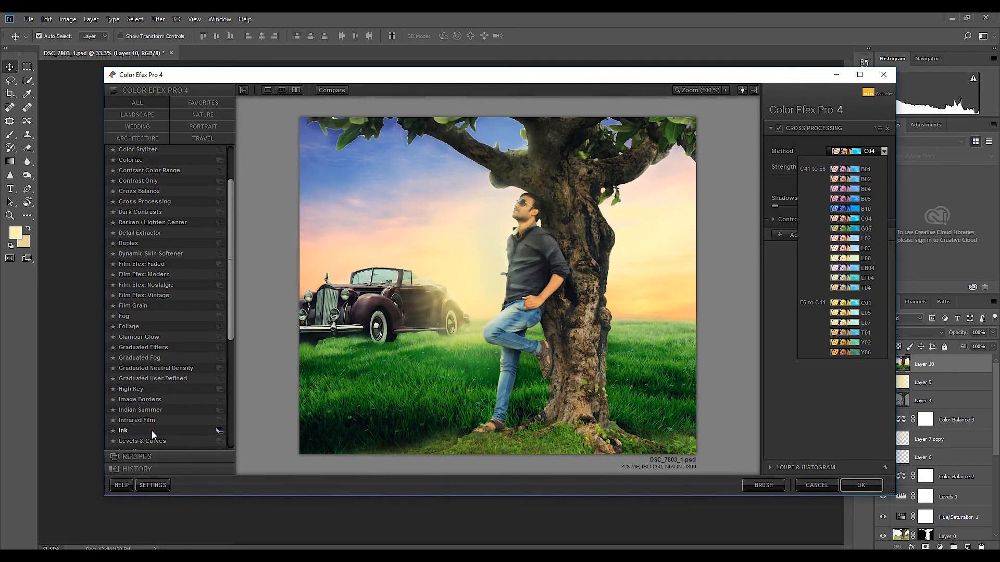
left_click(152, 431)
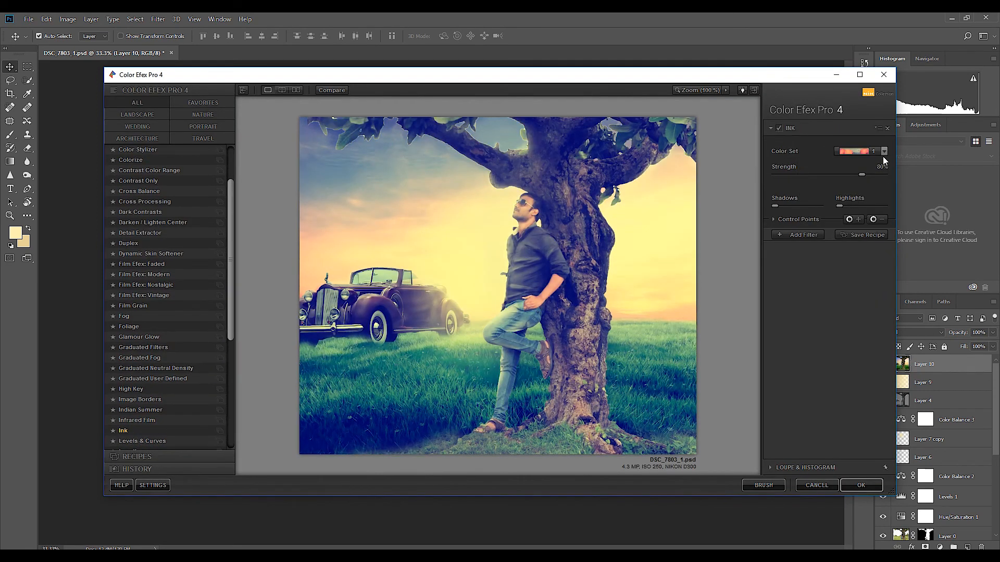
left_click(139, 432)
left_click_drag(861, 174, 795, 175)
left_click(803, 175)
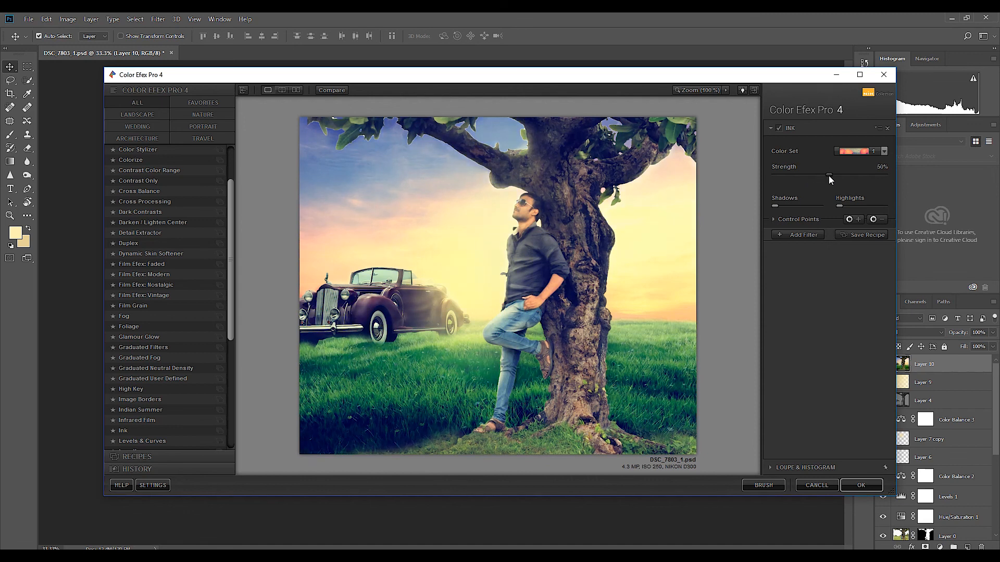
left_click(860, 485)
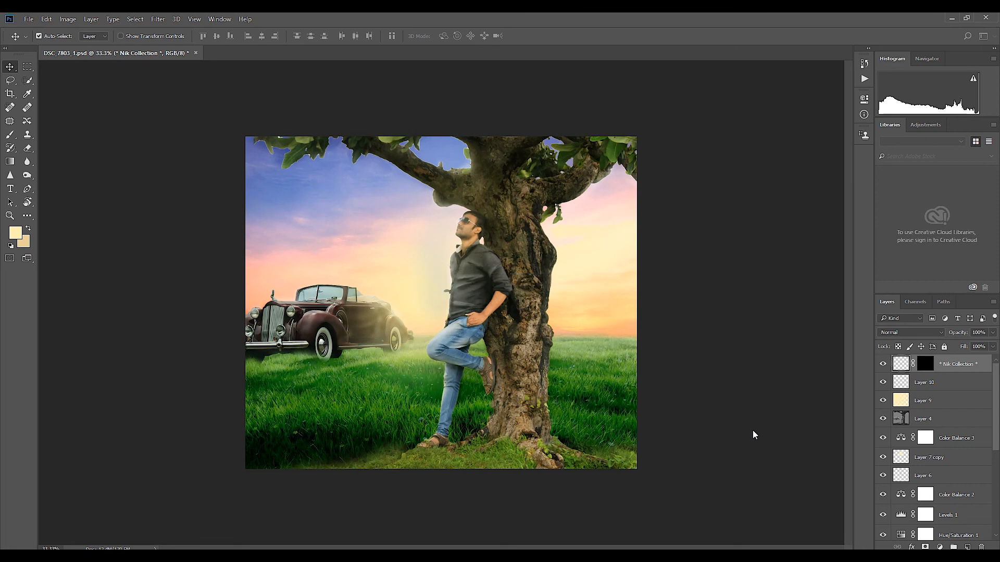
Step: Set brightness to 9 and contrast to 23 on the Ink (CEP 4) layer
left_click(67, 19)
mouse_move(104, 43)
left_click(219, 42)
left_click_drag(618, 244, 630, 271)
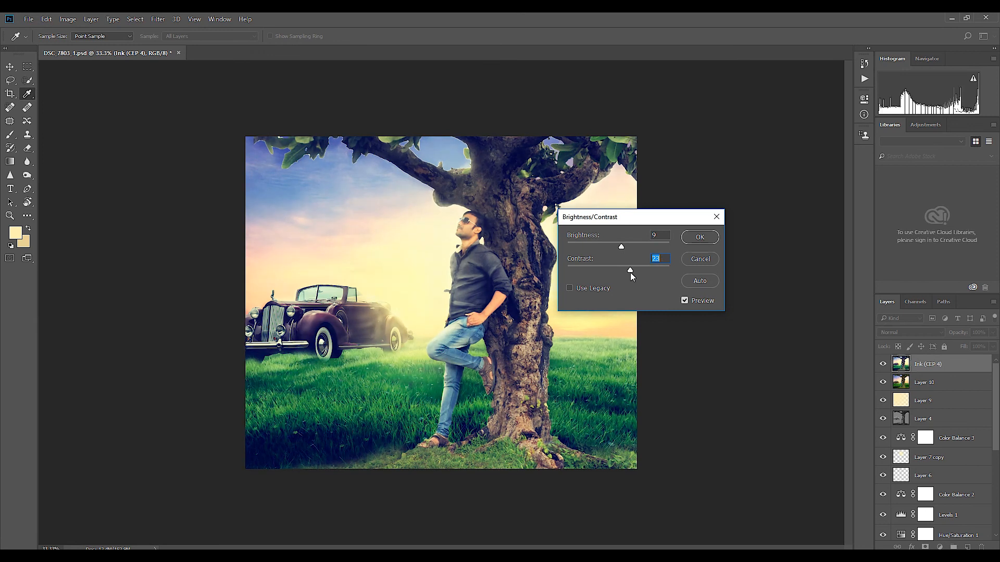
left_click(715, 237)
left_click(754, 356)
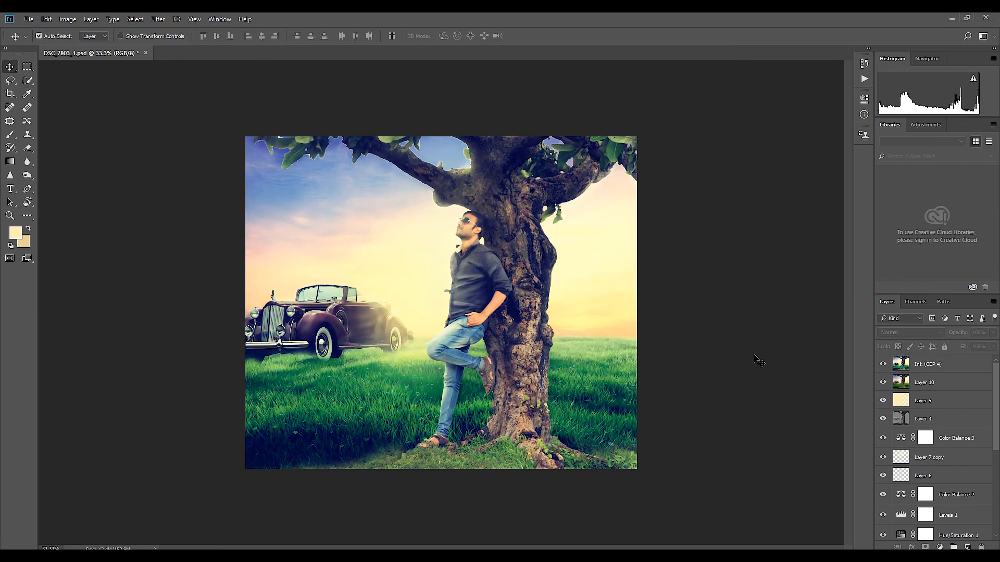
Step: Paint a dark vignette along the image edges on a new top layer and reduce its opacity
left_click(943, 369)
left_click(968, 547)
left_click(19, 232)
left_click(665, 339)
left_click(586, 373)
key("Return")
key("b")
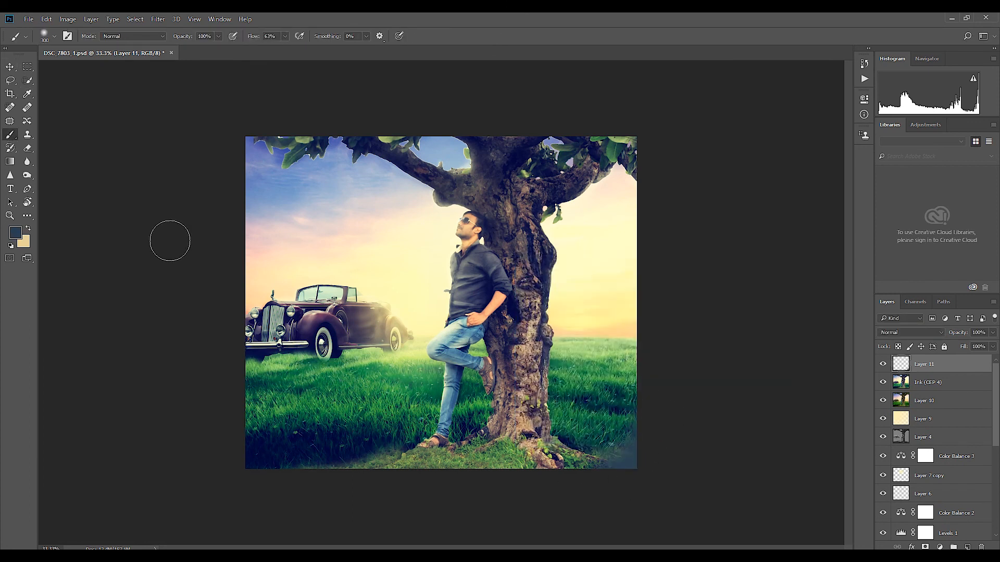
left_click_drag(170, 239, 688, 193)
left_click_drag(992, 332, 975, 344)
key("v")
left_click(943, 383)
left_click(158, 19)
mouse_move(180, 194)
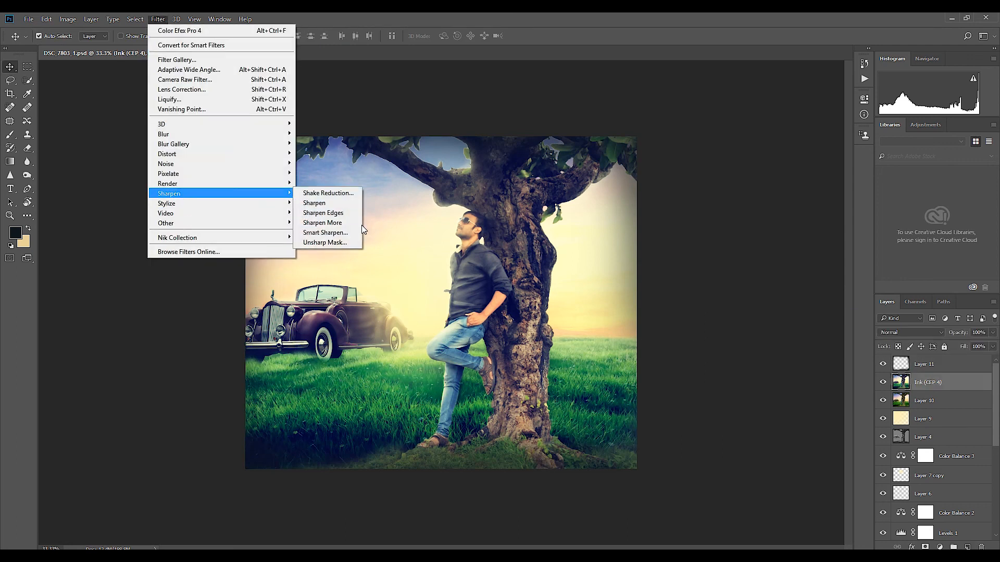
left_click(327, 243)
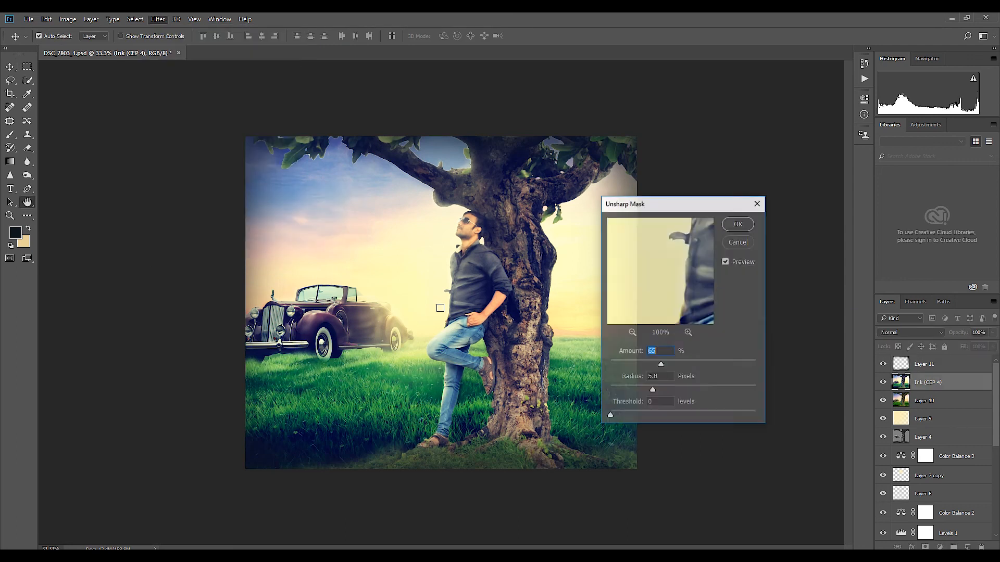
left_click(729, 244)
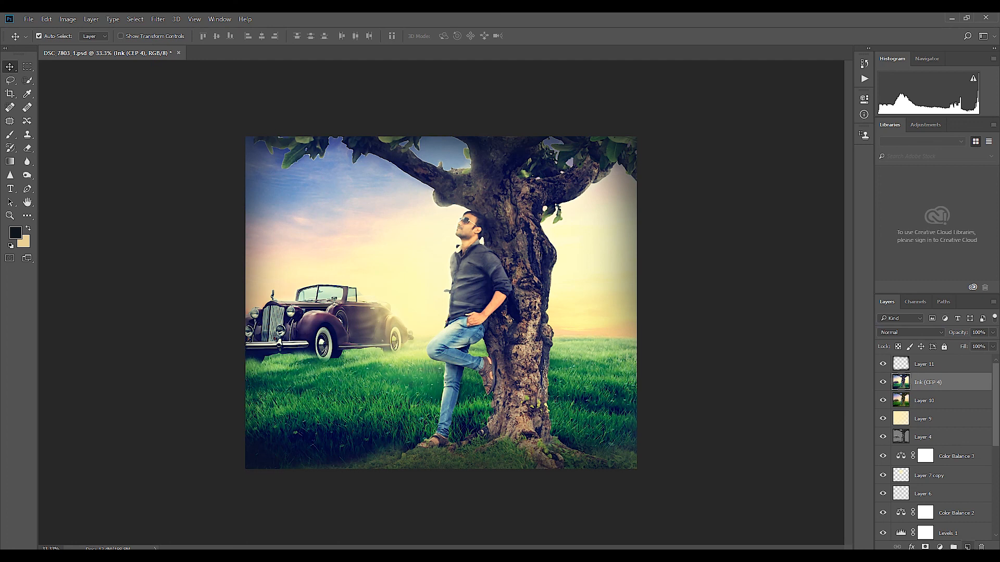
Step: Add a new layer above Ink (CEP 4) and choose white for a soft brush glow near the man's face
left_click(965, 547)
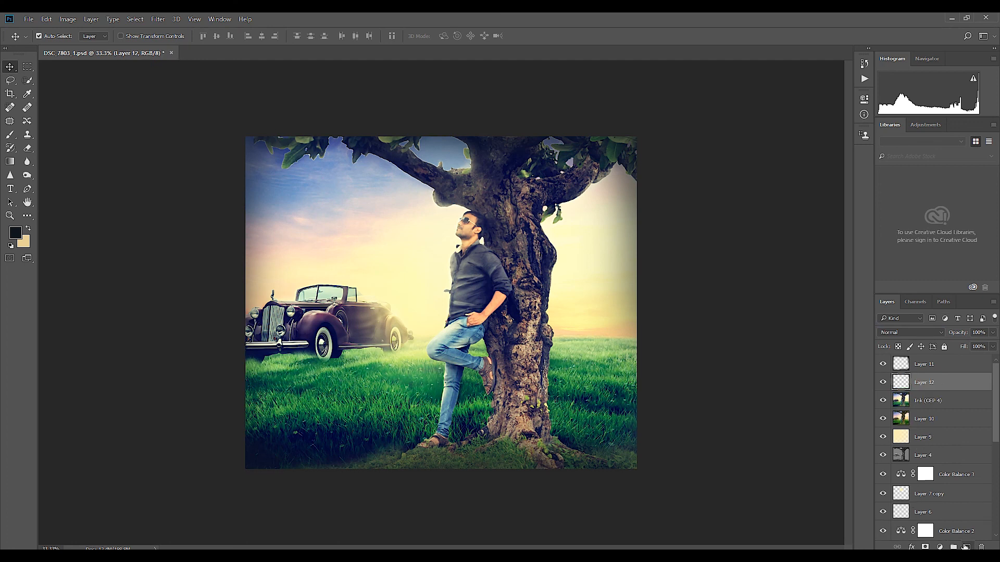
key("b")
left_click(15, 233)
left_click(518, 279)
key("Return")
Step: Duplicate the white glow, enlarge the copy around the man's head, and set its blend mode to Soft Light
key("ctrl+j")
key("ctrl+t")
left_click_drag(369, 233, 446, 221)
left_click_drag(486, 260, 557, 333)
left_click_drag(469, 244, 443, 297)
left_click_drag(532, 386, 592, 448)
key("Return")
left_click(926, 333)
left_click(896, 441)
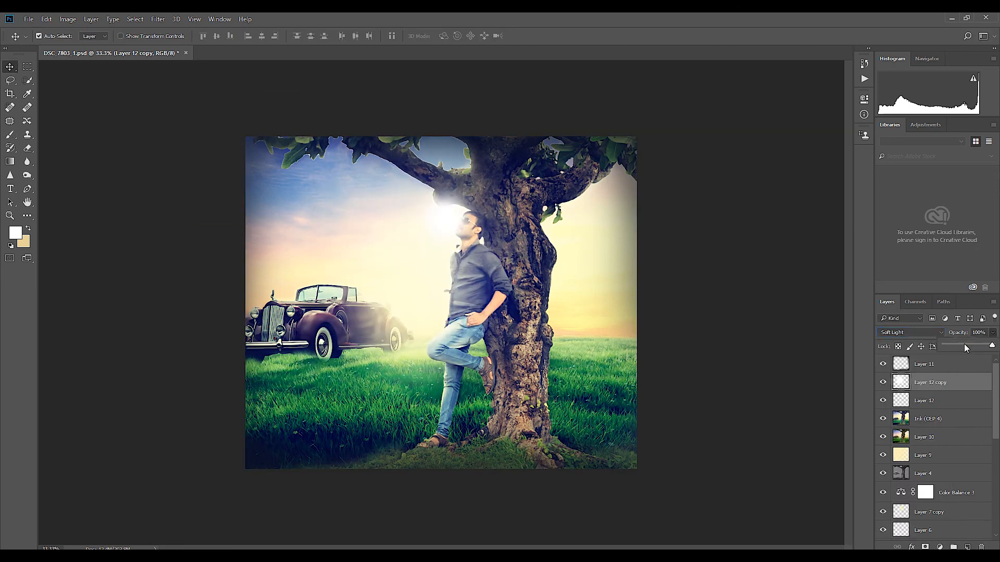
Step: Reduce the opacity of the Soft Light glow copy and of the original white glow on Layer 12
left_click(964, 345)
left_click(958, 400)
left_click(993, 332)
left_click_drag(963, 346, 965, 346)
Step: Erase the Layer 12 glow over the man's face and shoulder and lower the layer's opacity to 11%
key("e")
left_click_drag(474, 230, 505, 257)
left_click(992, 333)
left_click_drag(964, 345, 948, 343)
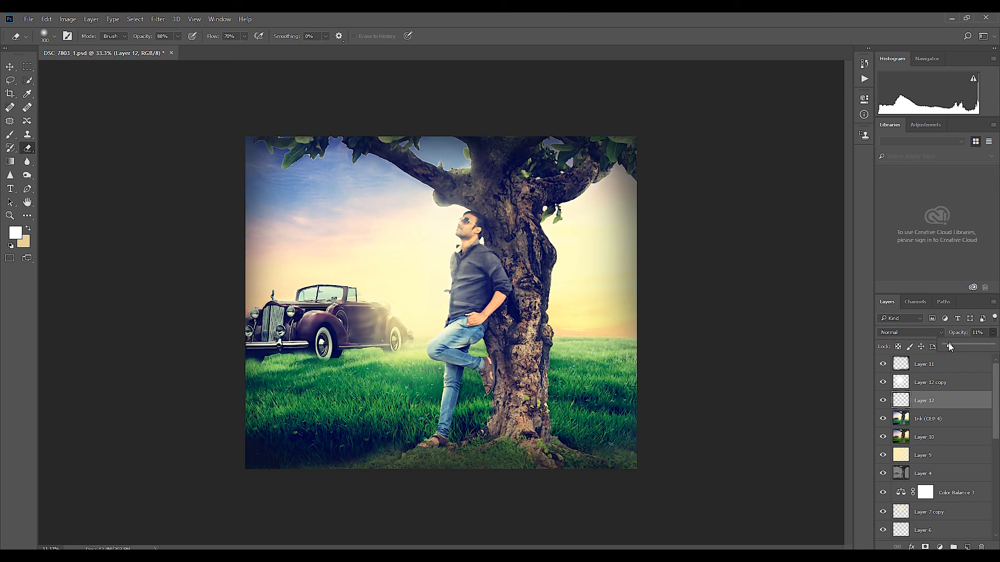
Step: Burn the midtones at 41% exposure along the tree trunk beside the man on the Ink (CEP 4) layer
left_click(925, 414)
left_click(27, 175)
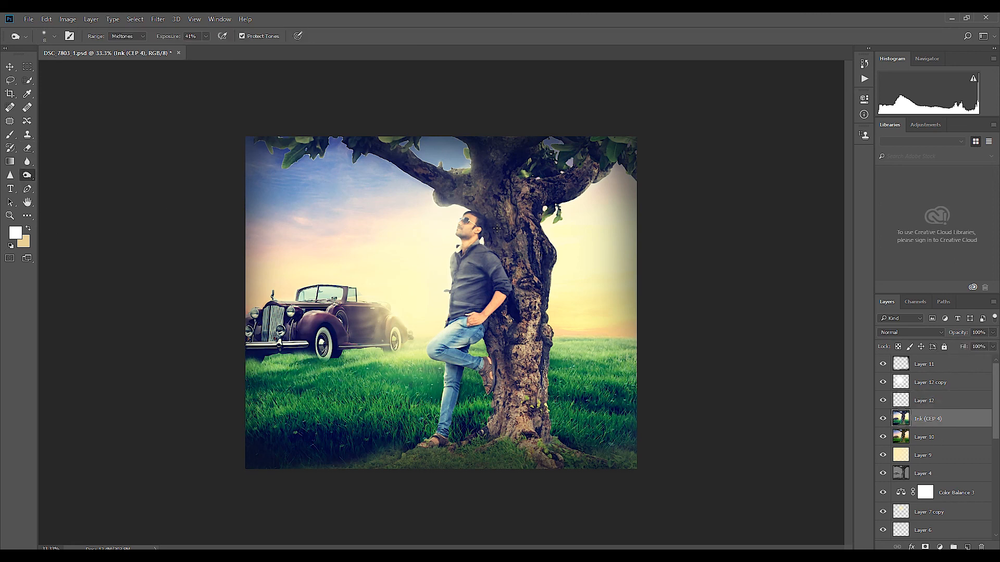
mouse_move(500, 245)
left_mouse_down()
mouse_move(512, 303)
mouse_move(499, 321)
mouse_move(499, 386)
left_mouse_up()
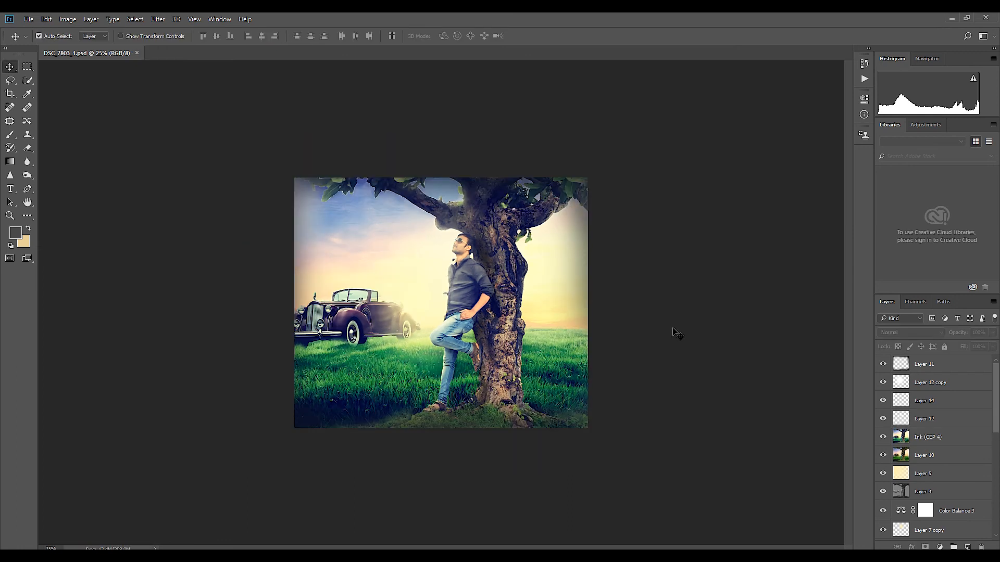